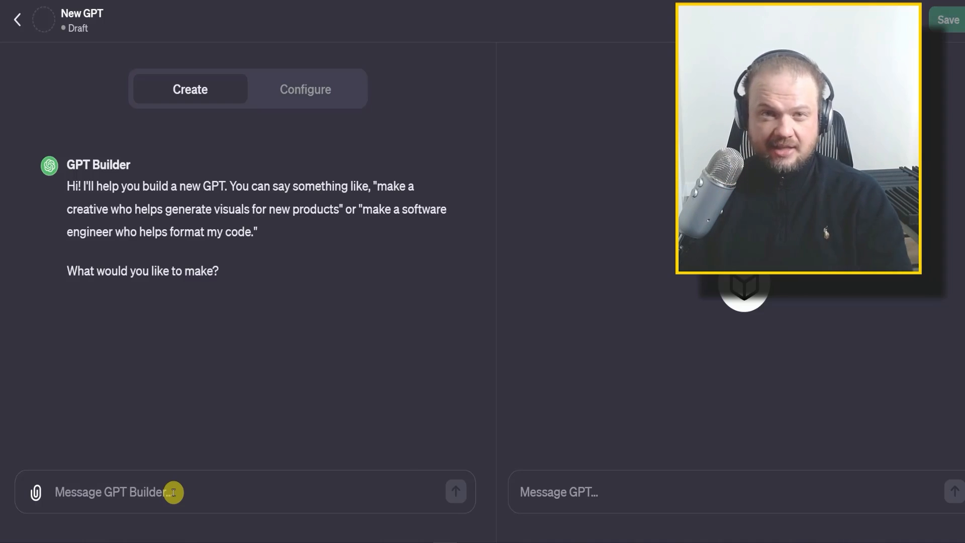
Step: Ask the GPT Builder for a GPT that reads all items from an uploaded receipt image, categorizes them and totals the expenses by category
type("create a GPT that will help me upload an image of my receipt and turn read off all the items on it and categorize it. and also total up the expenses by category.")
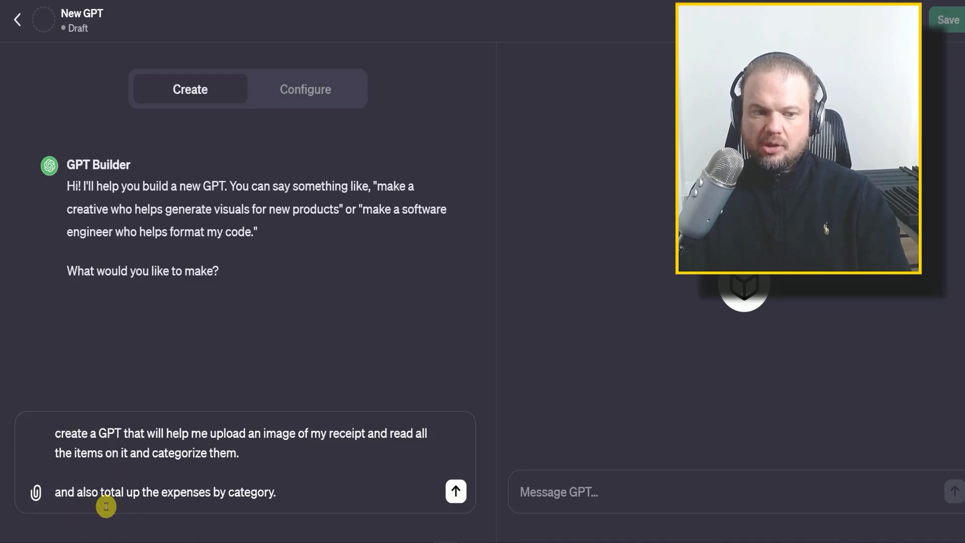
left_click(456, 487)
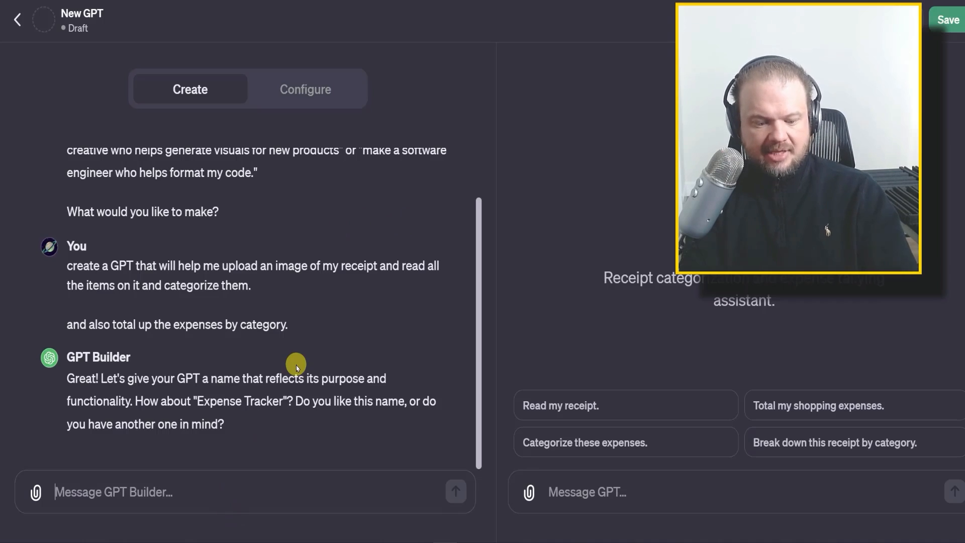
Step: Accept the suggested name "Expense Tracker" and the generated profile picture by answering "yes" to each question
type("yes")
key("Return")
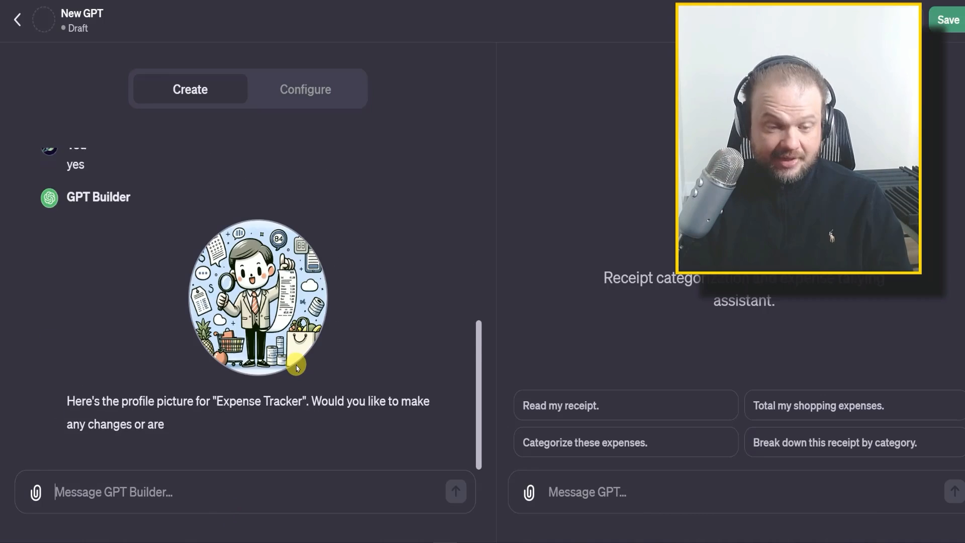
type("yes")
key("Return")
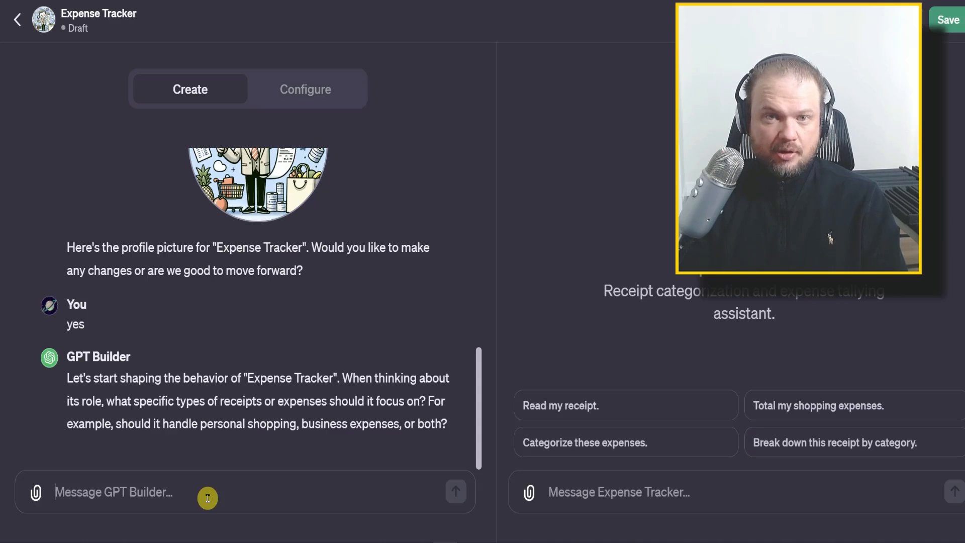
Step: Answer the builder's receipt type question with "mostly personal. I need to separate it into categories for my monthly budget"
type("mostly person")
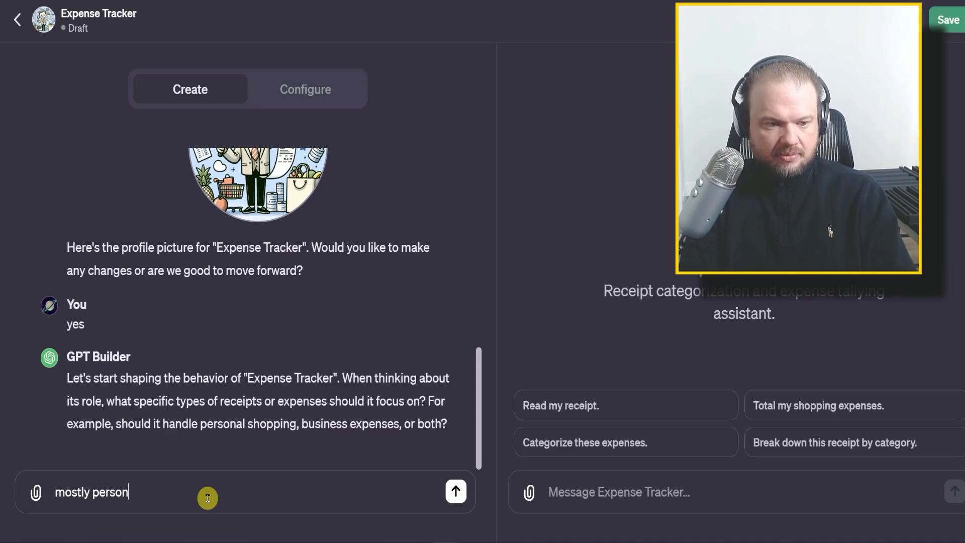
type("al.  I need to separate")
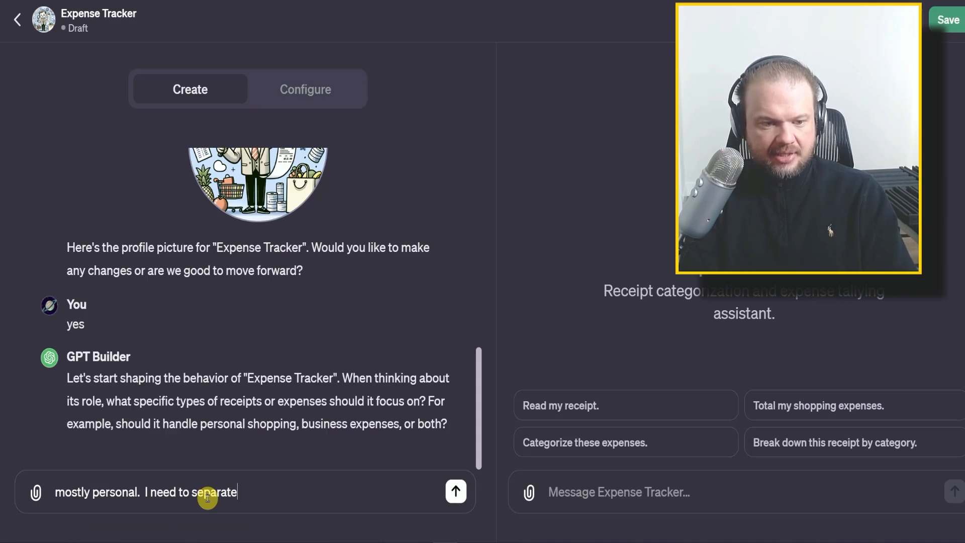
type(" it into categ")
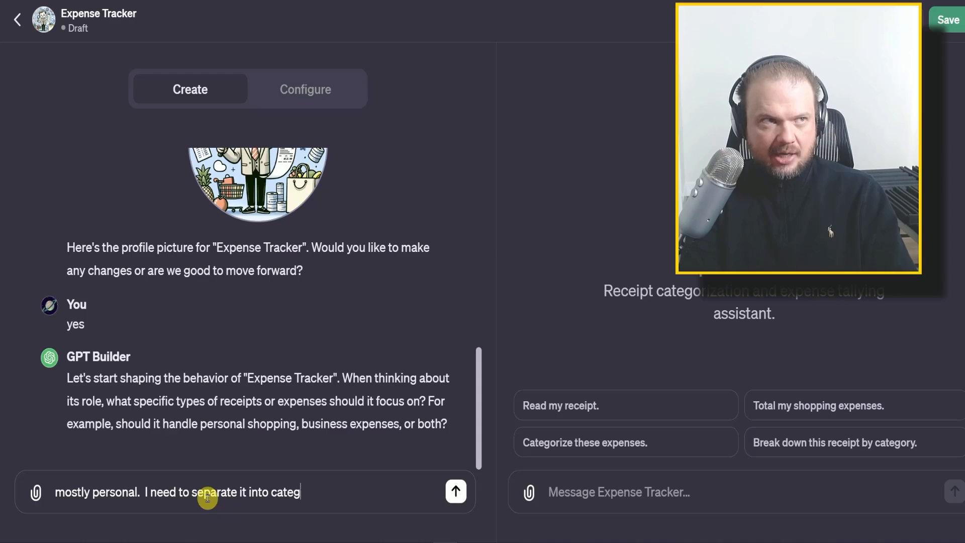
type("ories for my monthly budget")
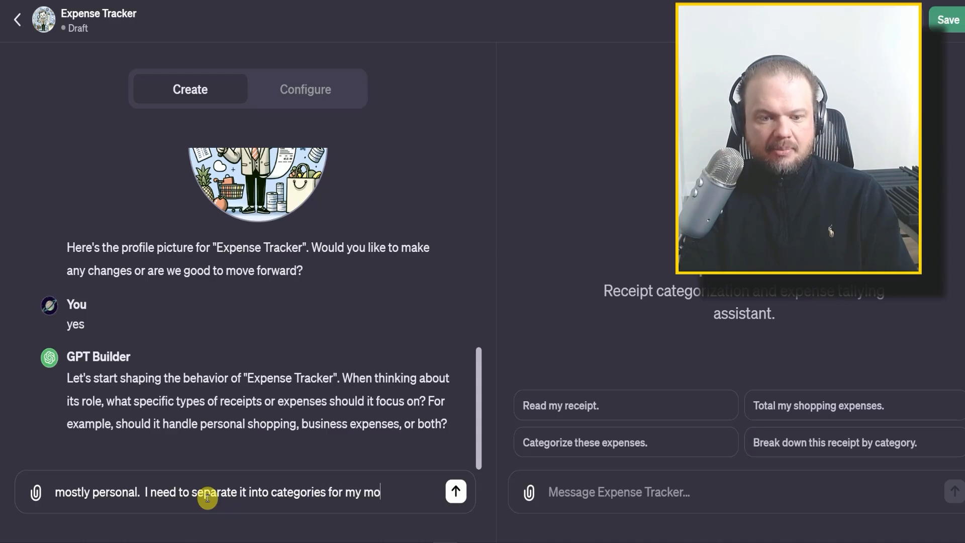
key("Return")
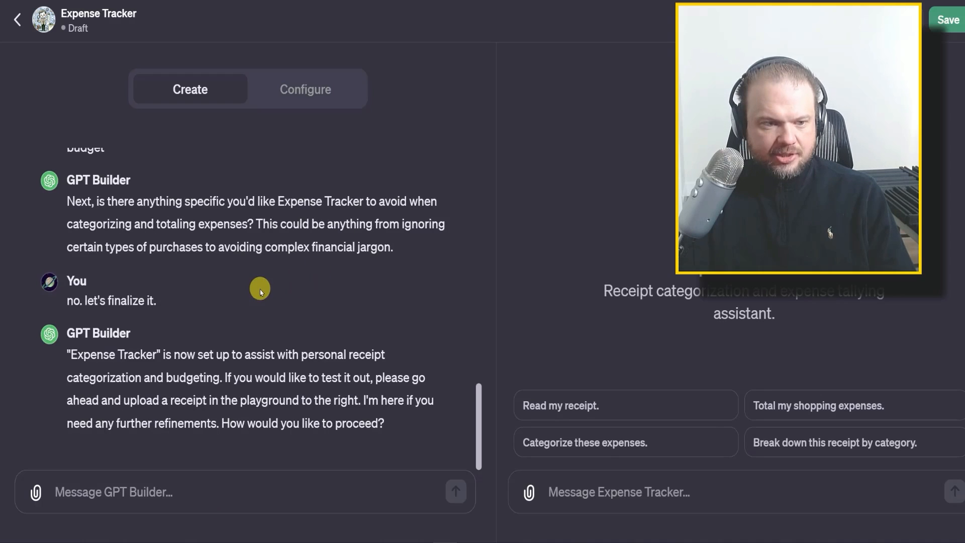
Step: Attach the receipt photo to the Expense Tracker preview chat and send it with the message "do this one"
left_click(530, 493)
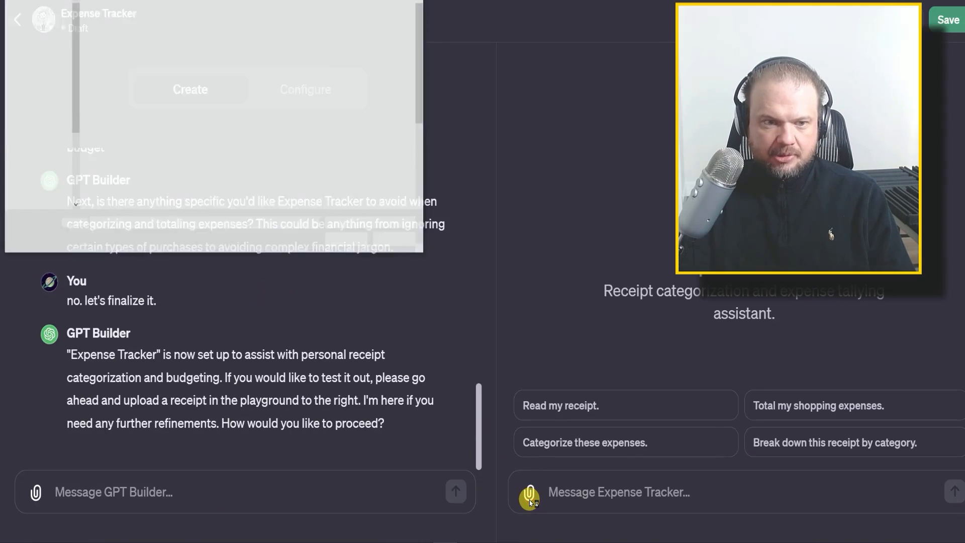
left_click(219, 114)
double_click(220, 114)
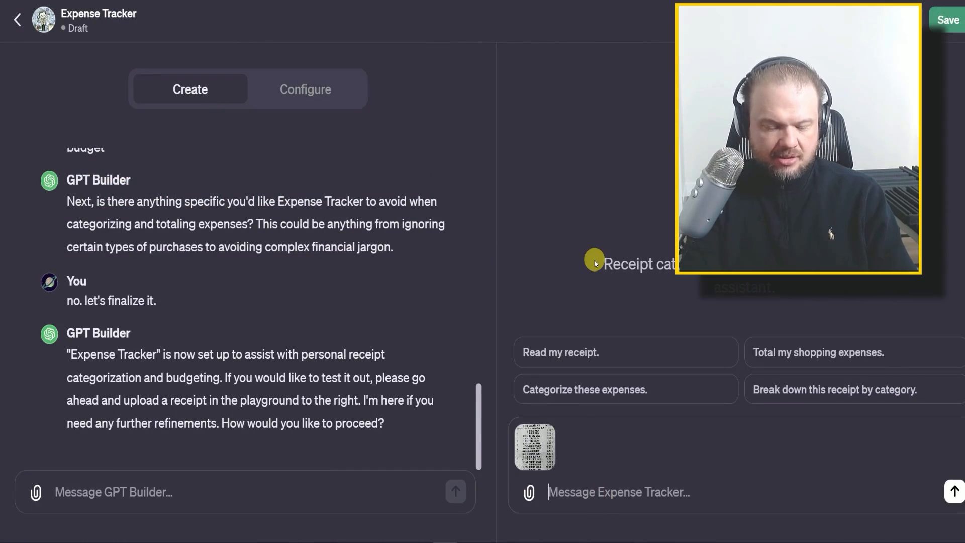
type("do this one")
key("Return")
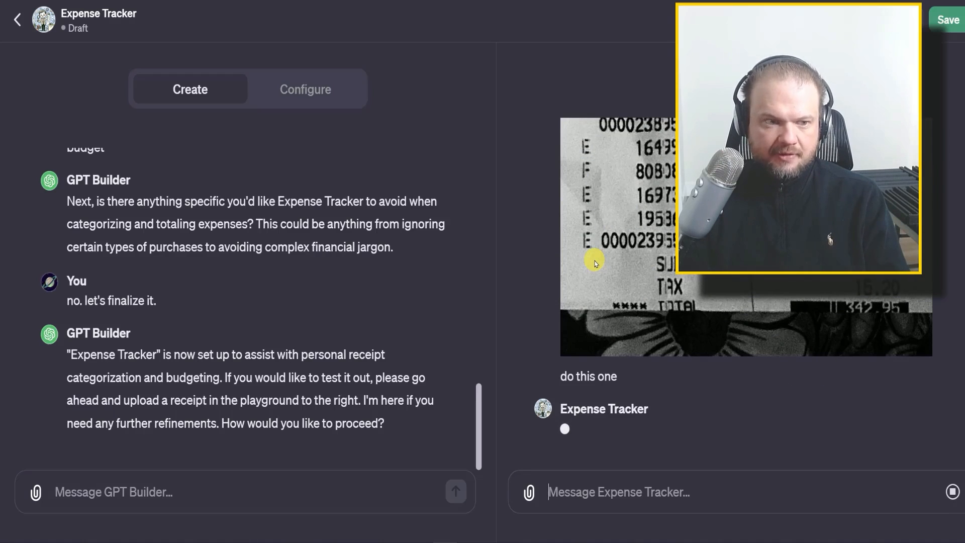
Step: Examine the uploaded receipt image and compare its items, subtotal, tax and total with the Expense Tracker's categorized reply
scroll(594, 264, "up", 5)
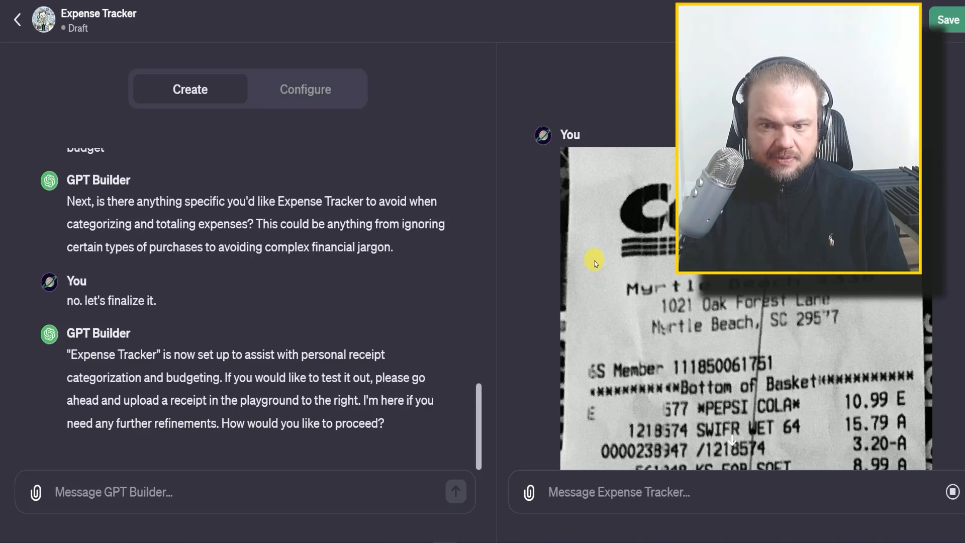
scroll(746, 302, "down", 3)
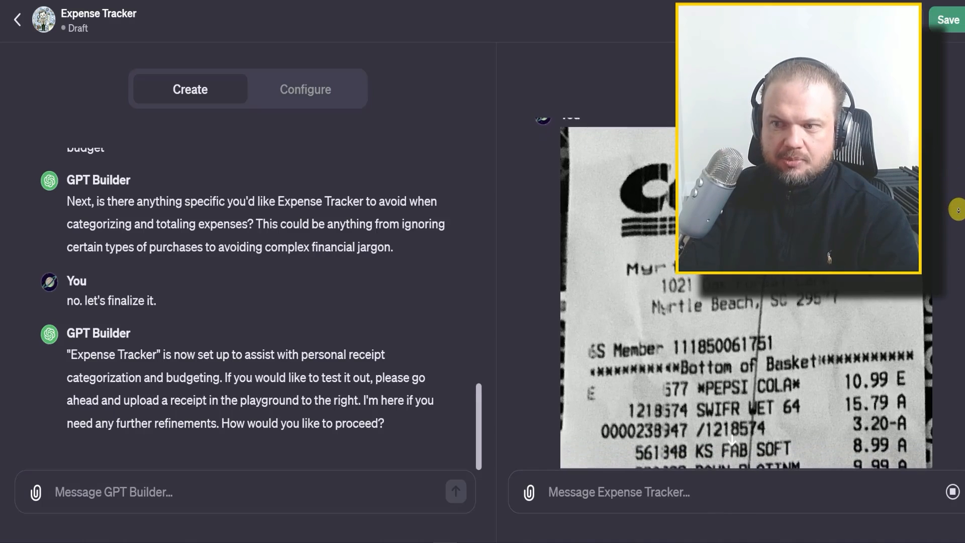
scroll(746, 301, "down", 1)
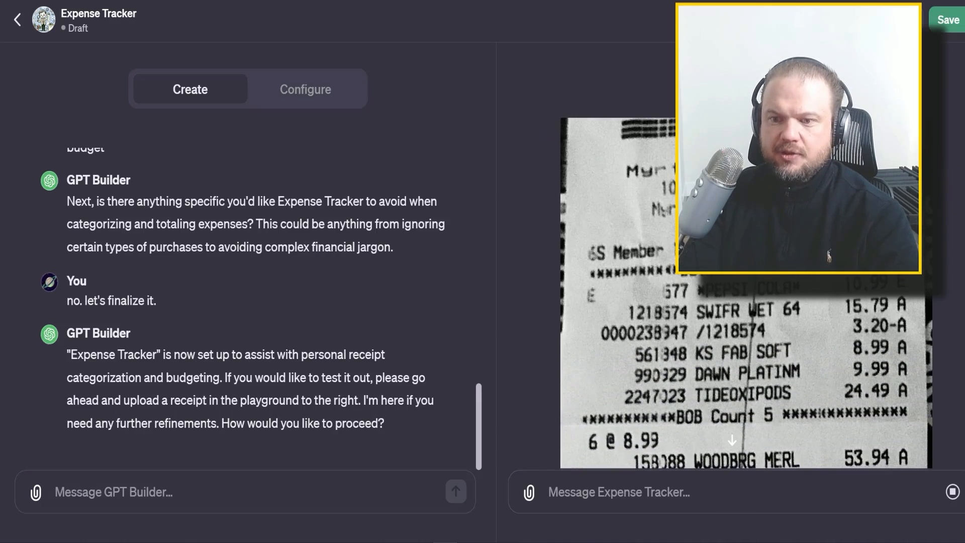
scroll(747, 301, "down", 1)
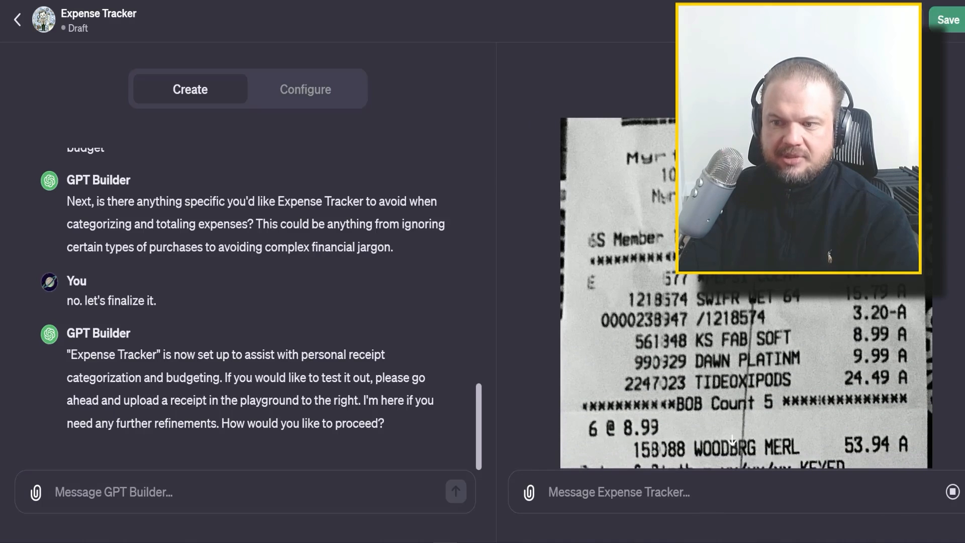
scroll(747, 301, "down", 1)
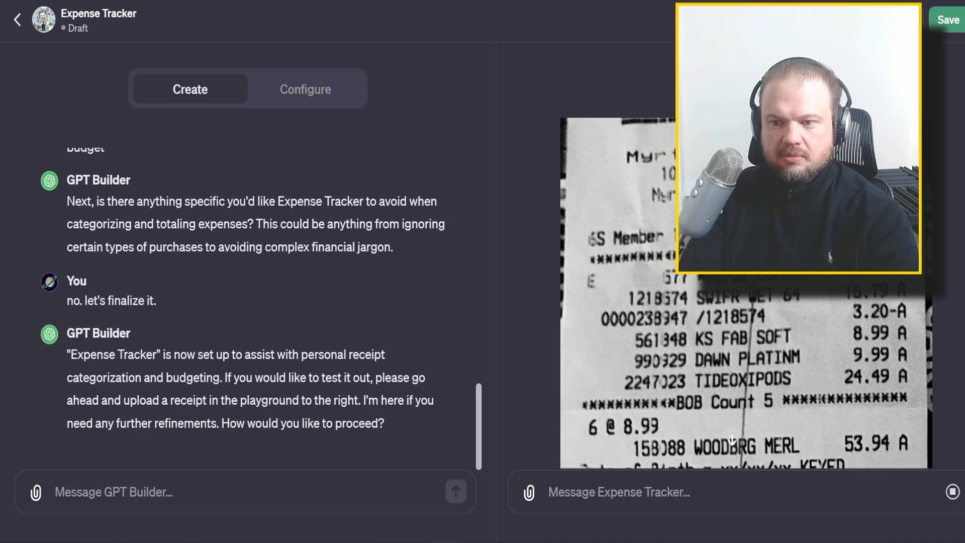
scroll(731, 440, "down", 2)
scroll(914, 322, "down", 10)
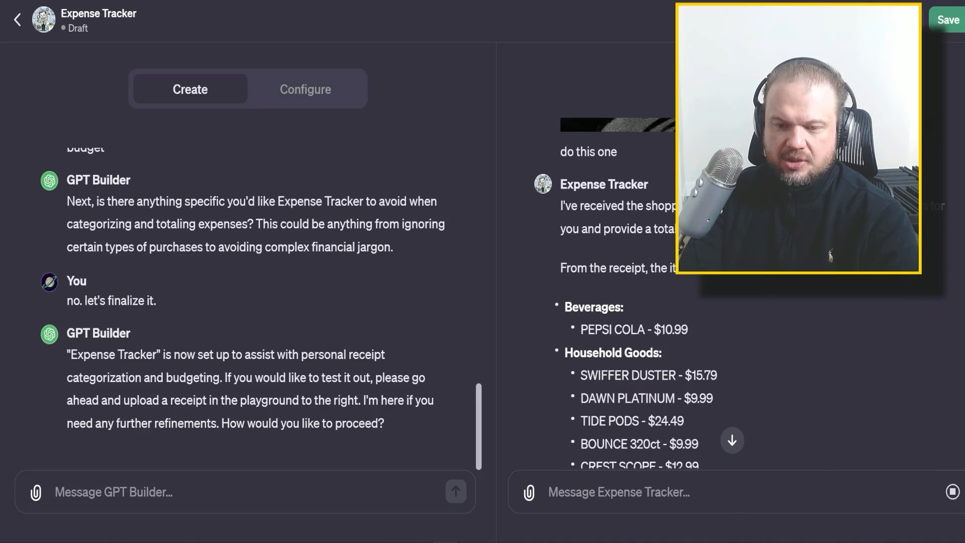
scroll(731, 321, "down", 1)
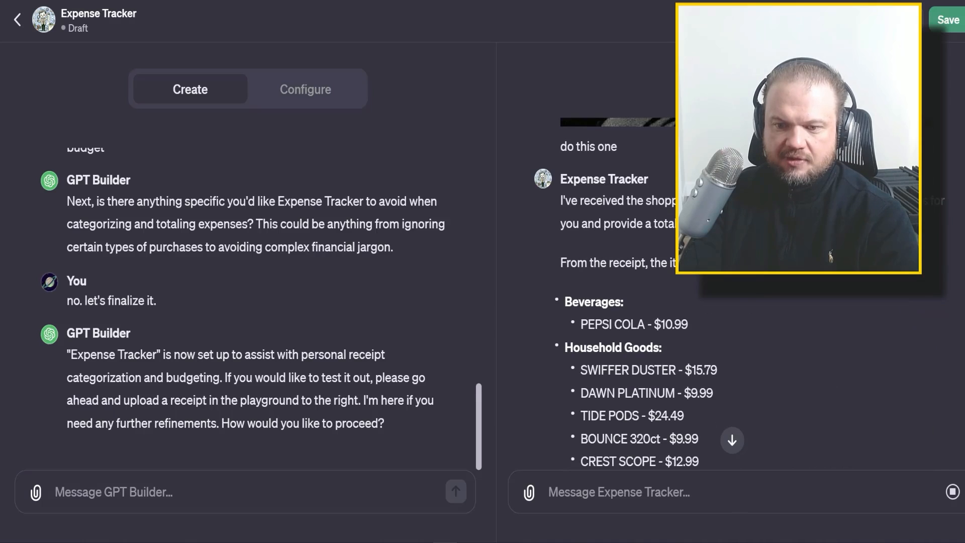
scroll(731, 321, "up", 10)
scroll(731, 321, "down", 6)
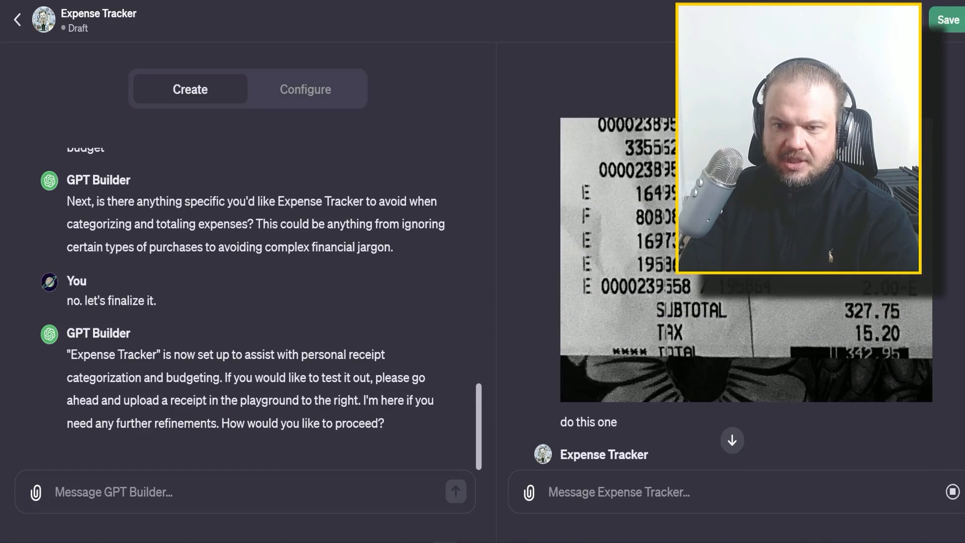
scroll(833, 294, "down", 6)
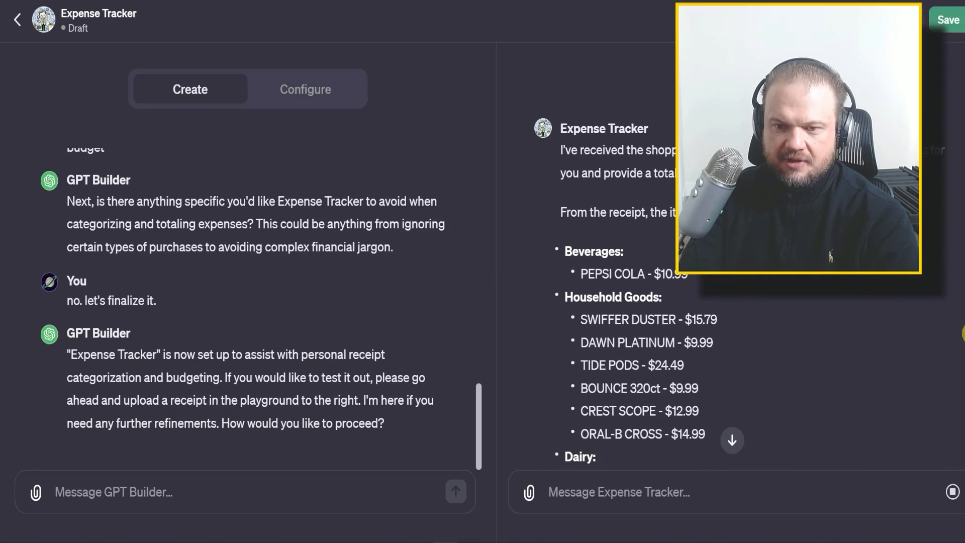
scroll(833, 294, "down", 1)
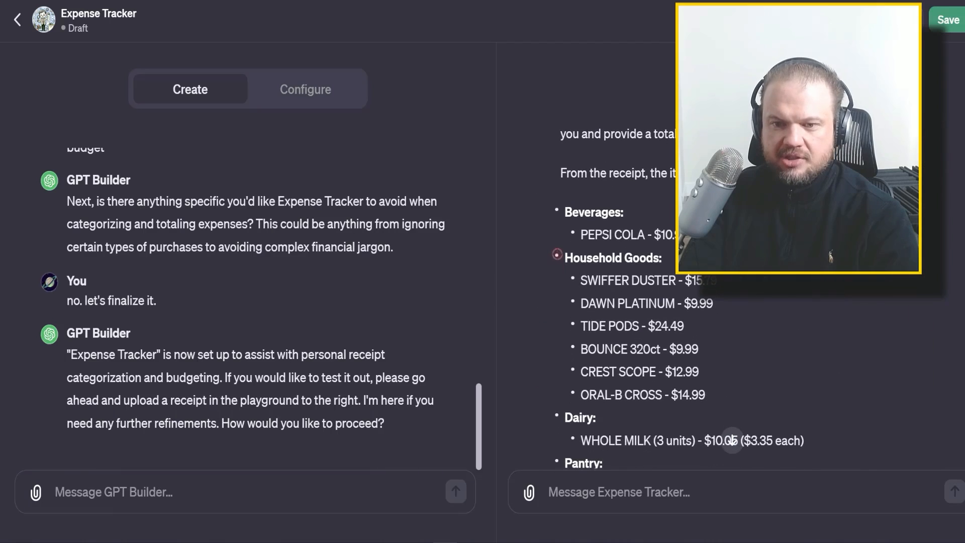
scroll(683, 289, "down", 2)
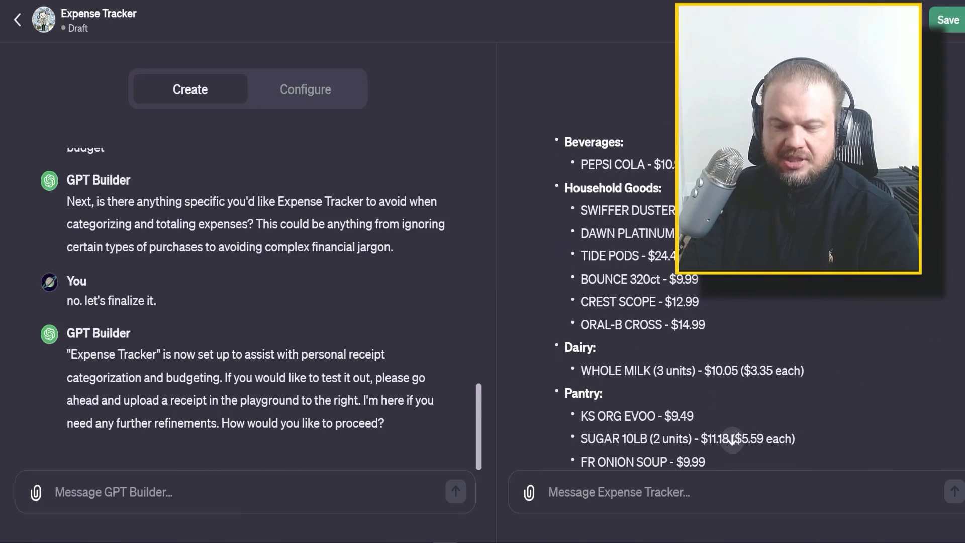
scroll(683, 292, "down", 6)
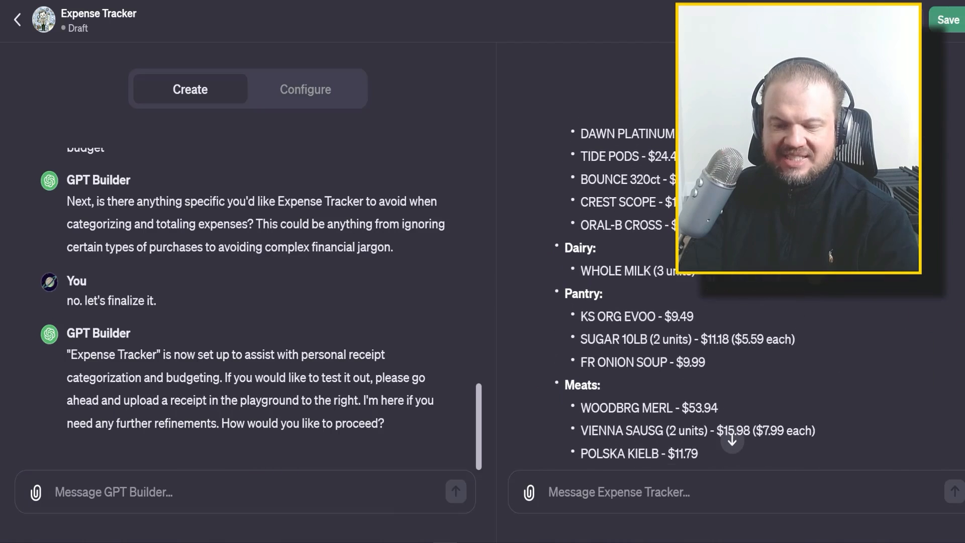
scroll(789, 350, "down", 3)
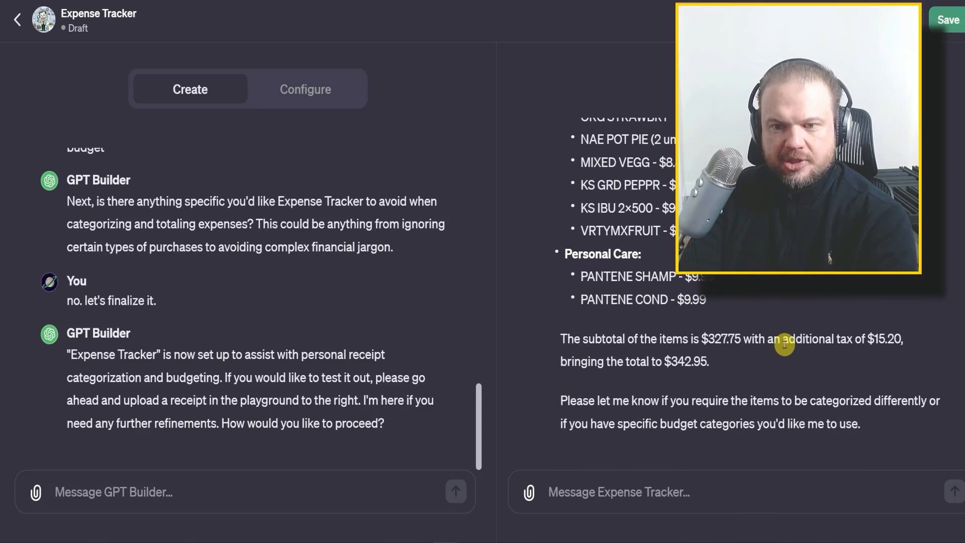
Step: Review how the Expense Tracker's reply assigns the receipt items to categories, from Beverages through Personal Care
scroll(961, 392, "up", 10)
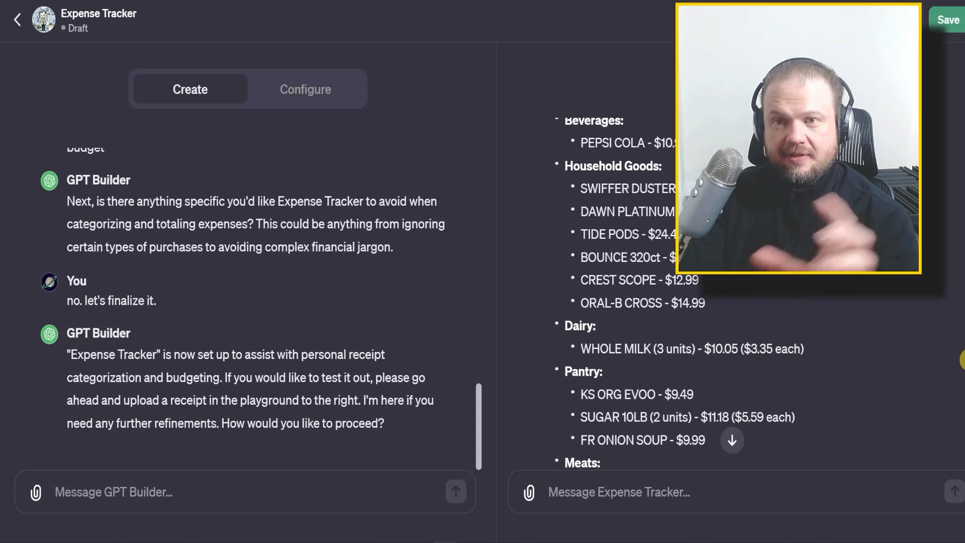
scroll(962, 359, "down", 1)
scroll(962, 358, "up", 2)
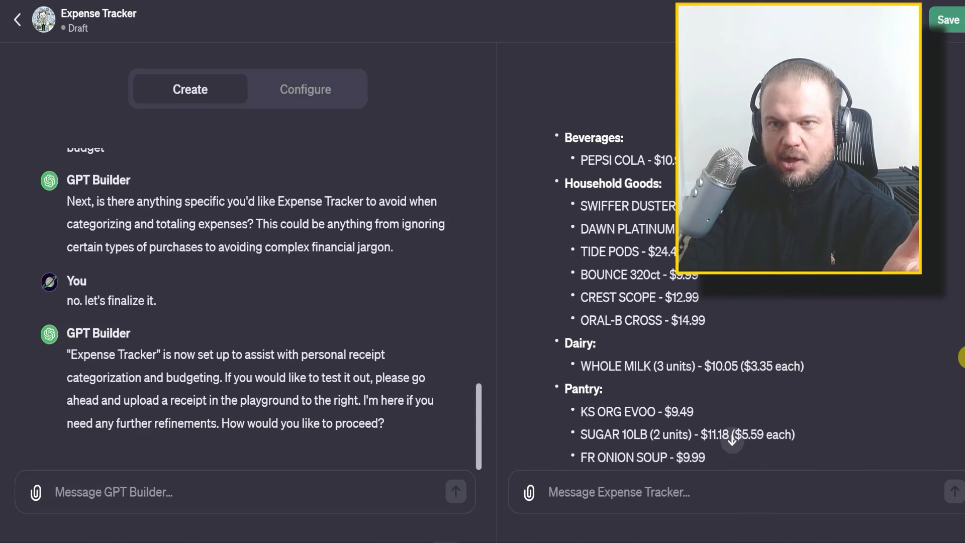
scroll(962, 358, "up", 2)
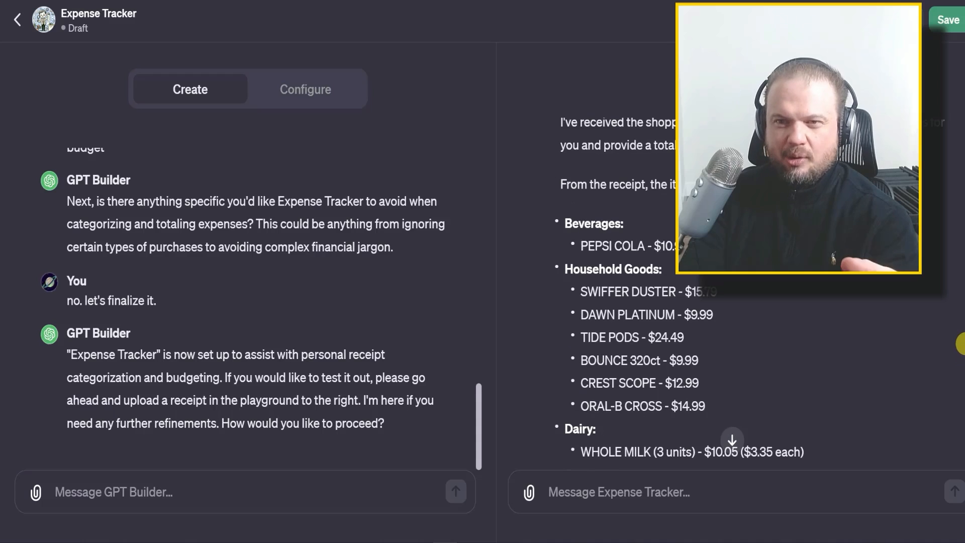
scroll(962, 347, "down", 2)
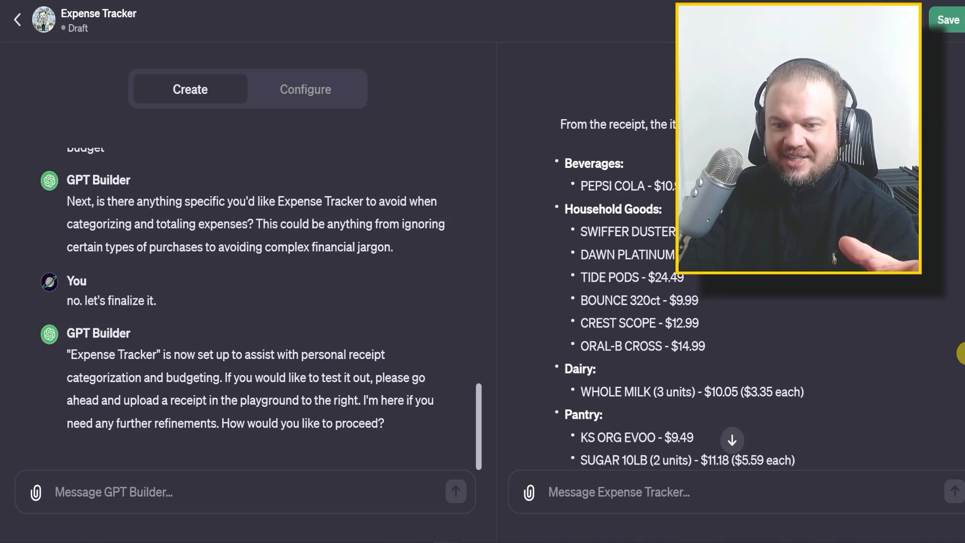
scroll(962, 362, "down", 2)
scroll(962, 363, "down", 4)
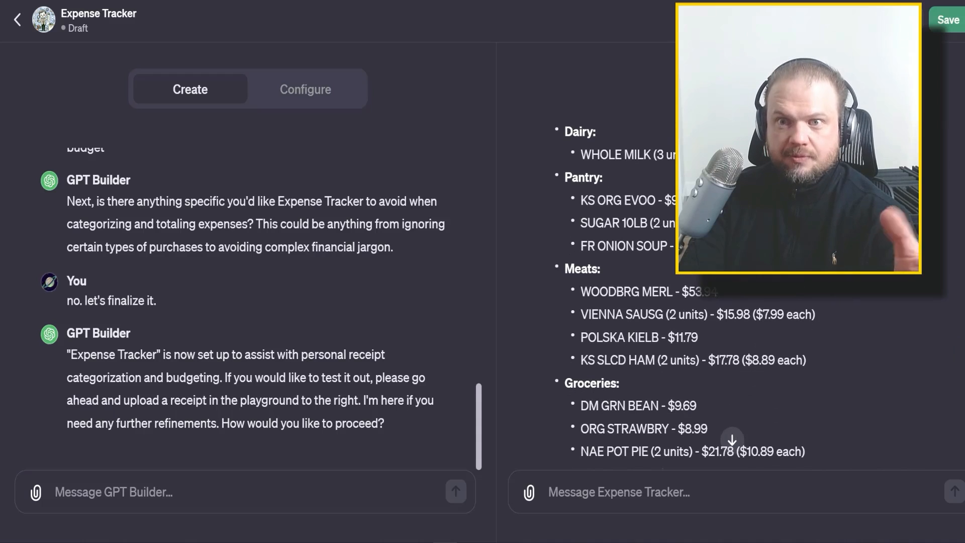
scroll(963, 365, "up", 3)
scroll(961, 366, "up", 2)
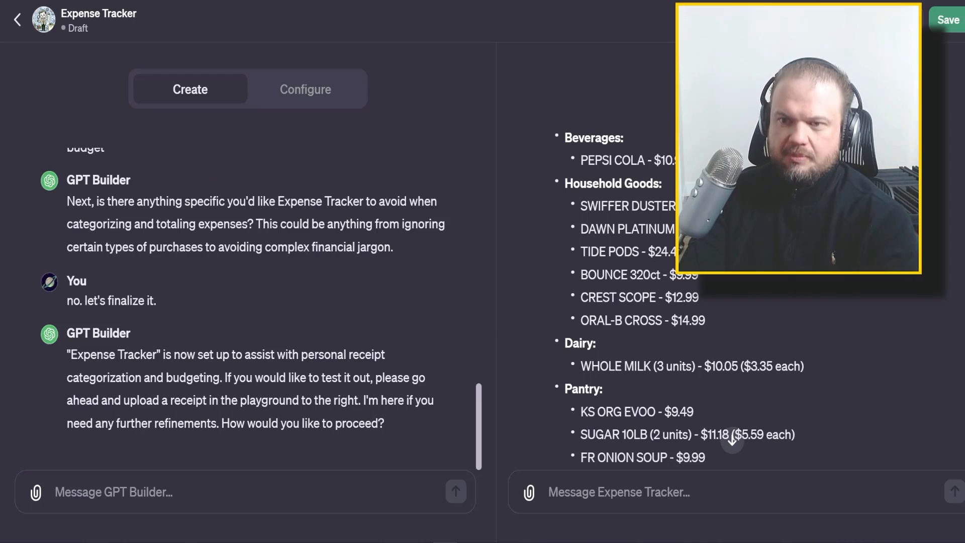
scroll(678, 291, "down", 10)
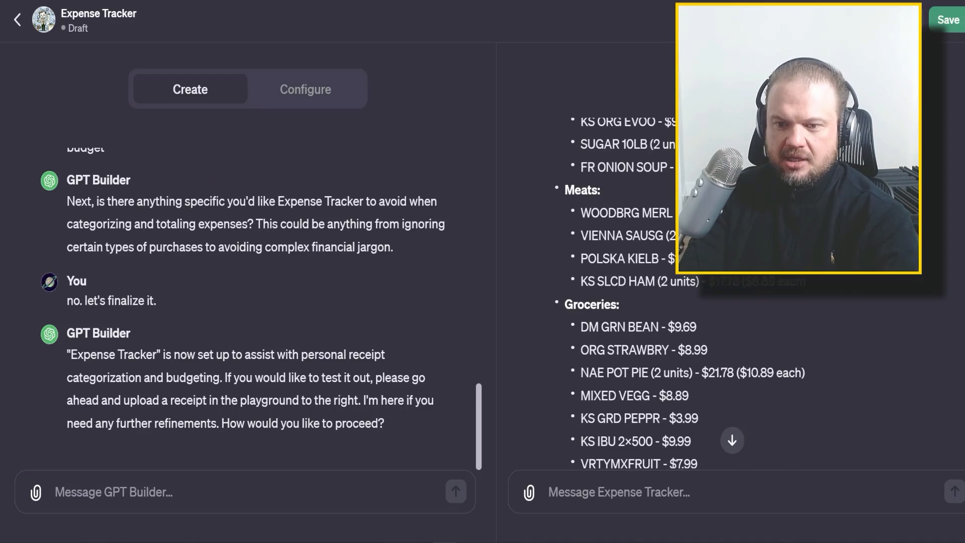
scroll(660, 389, "up", 10)
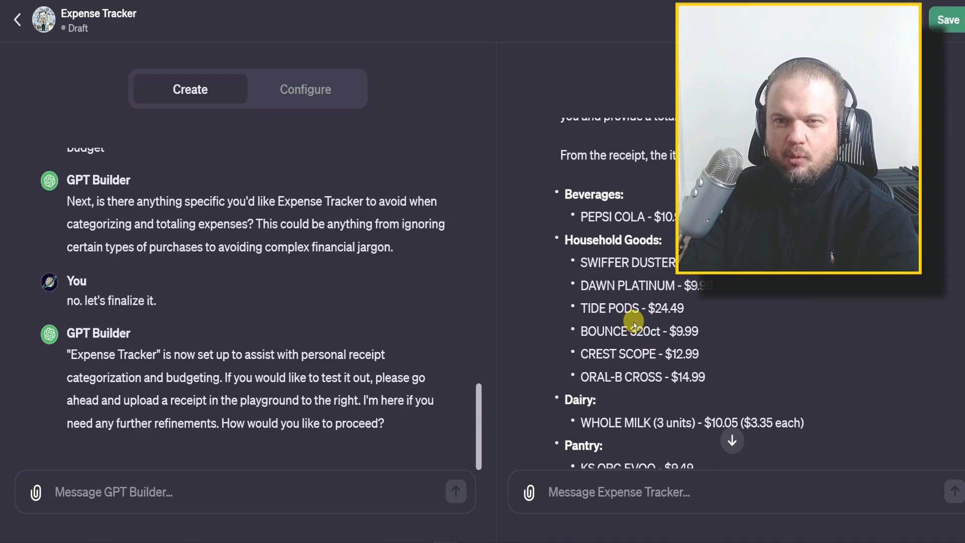
scroll(639, 301, "down", 5)
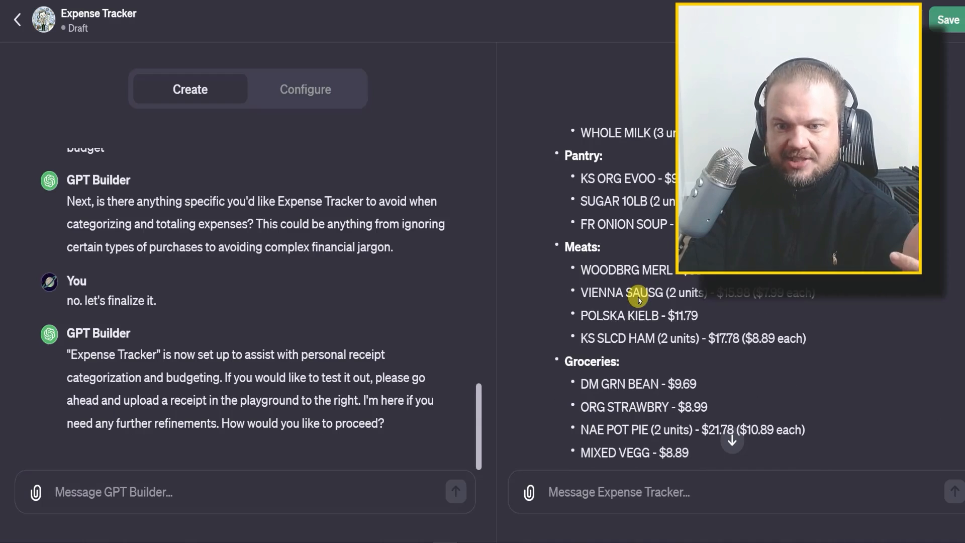
scroll(653, 351, "down", 2)
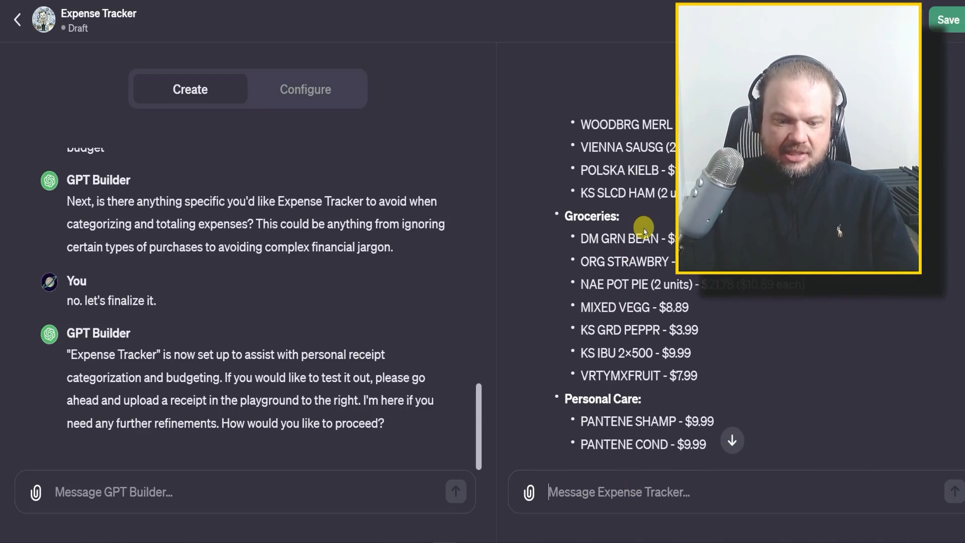
Step: Ask the Expense Tracker to combine groceries, beverages, meats, dairy etc. into one category called FOOD and leave the rest unchanged
type("let's combine groceries, bevergaes,")
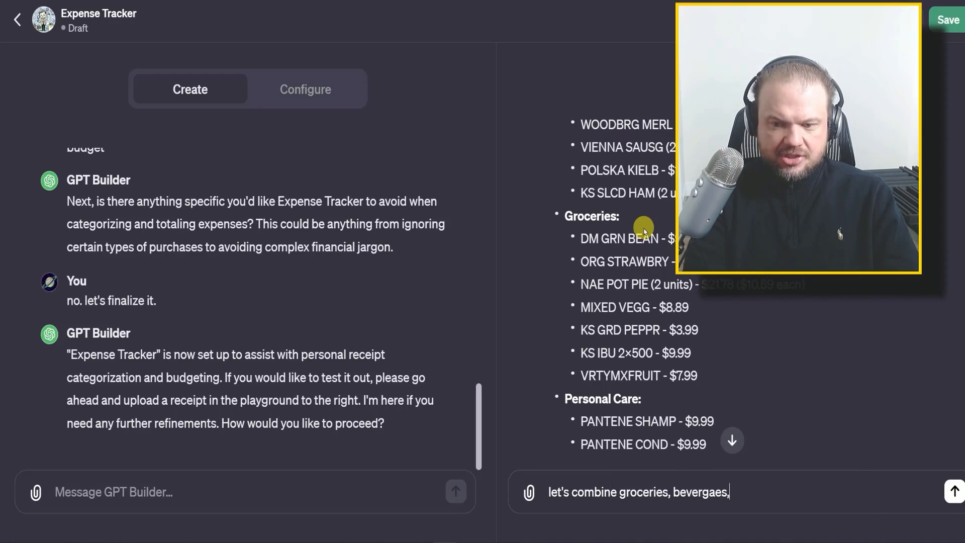
key("BackSpace")
key("BackSpace")
key("BackSpace")
key("BackSpace")
key("BackSpace")
type("eages, meats, dairy etc all into o")
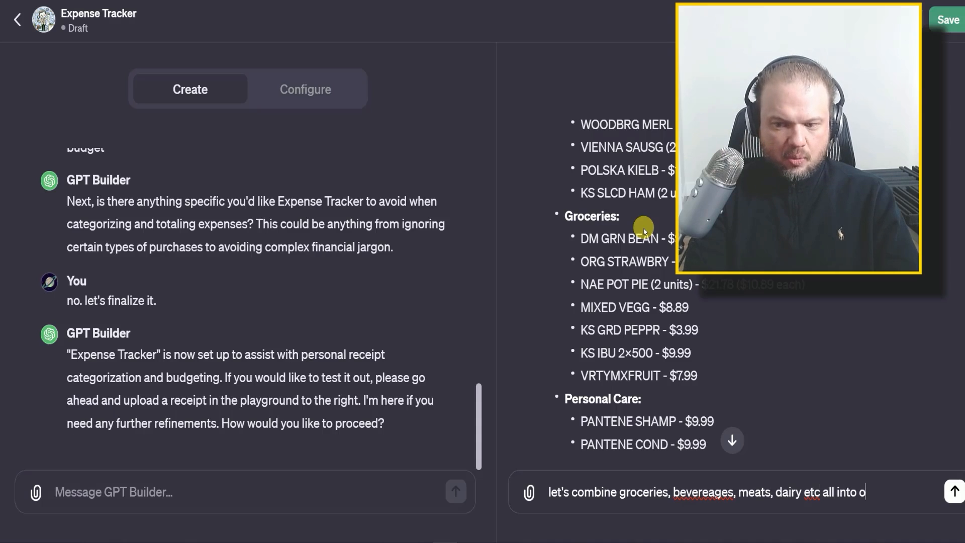
type("ne category called FO")
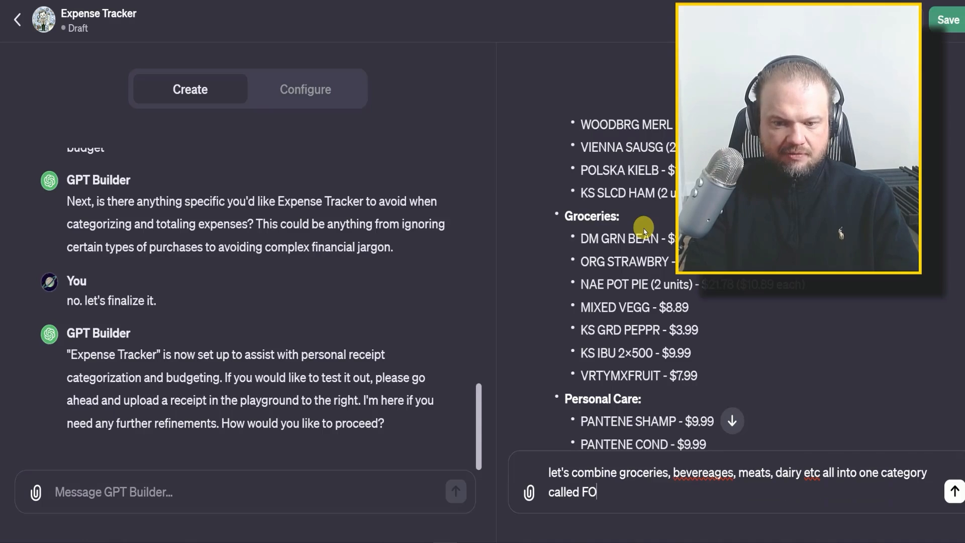
type("OD.")
key("shift+Return")
key("shift+Return")
type("The rest leave")
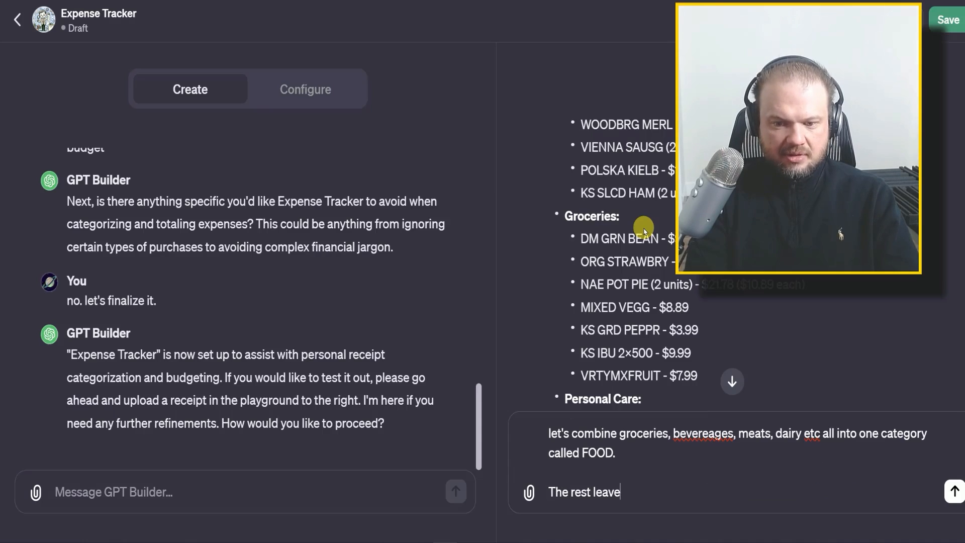
type(" as")
key("Return")
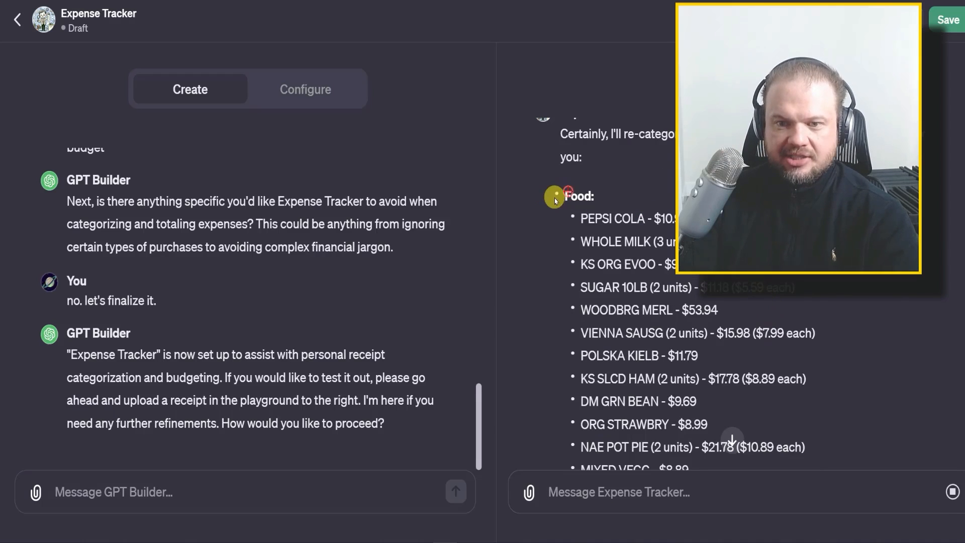
Step: Review the Expense Tracker's re-categorized reply, checking the Food, Household Goods and Personal Care groups and their totals
left_click_drag(559, 195, 650, 209)
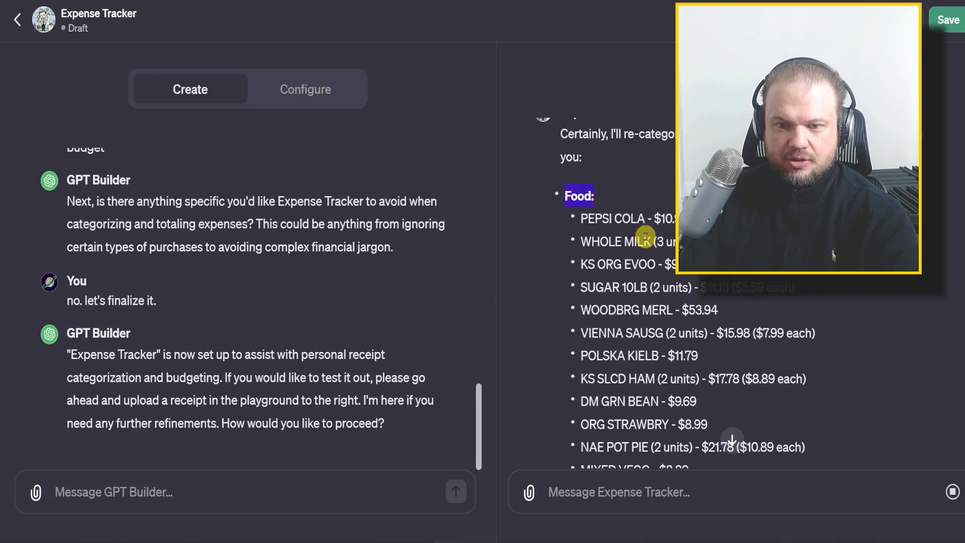
scroll(646, 226, "down", 5)
scroll(645, 226, "down", 3)
left_click_drag(565, 171, 661, 174)
left_click_drag(557, 354, 674, 359)
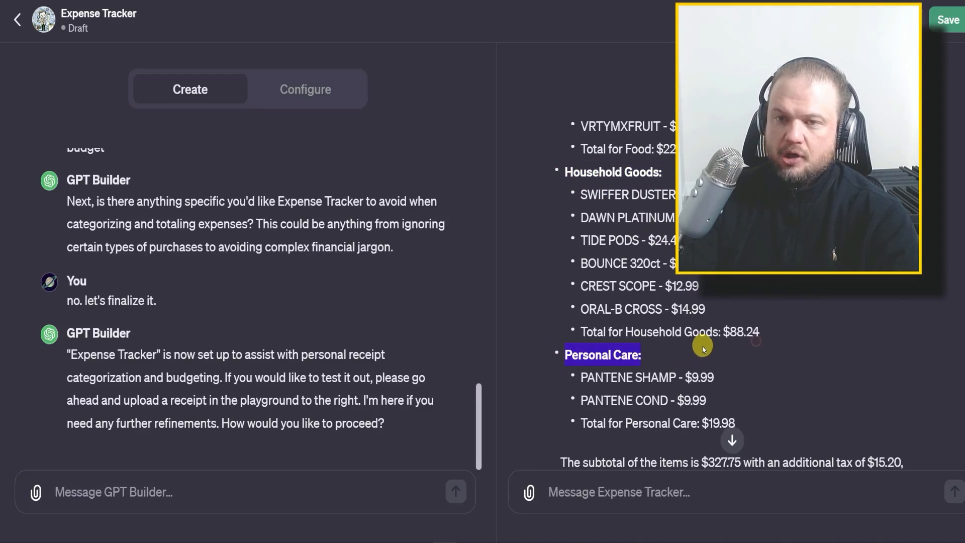
left_click_drag(761, 332, 575, 336)
scroll(576, 337, "up", 1)
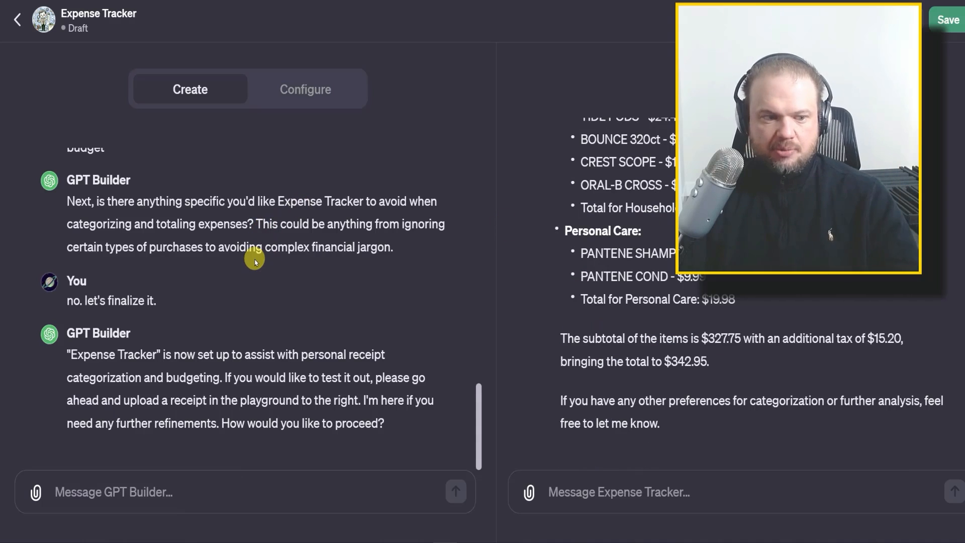
Step: Send the GPT Builder "once complete, let's have that added to an excel spreadsheet that will be named with today's date and the name of the store"
type("once complete, let's have that adde")
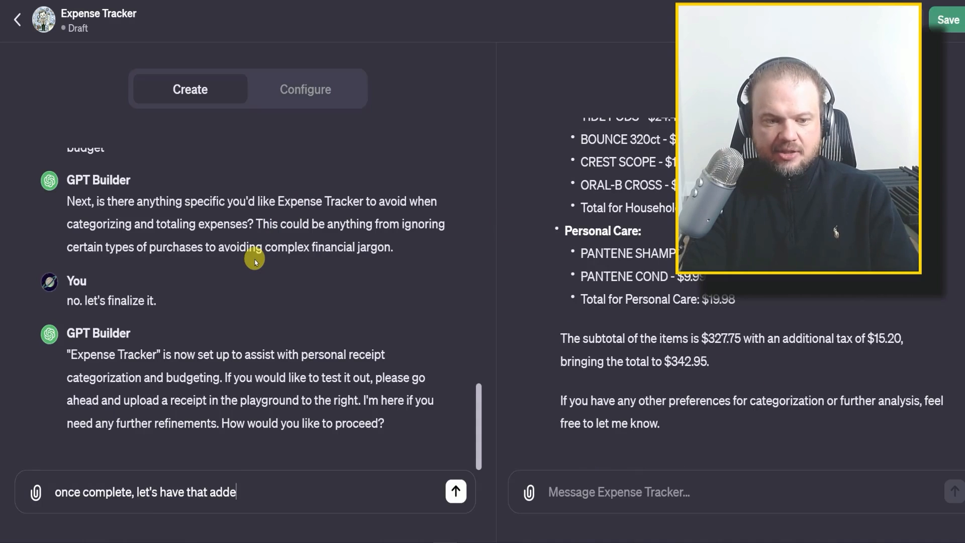
type("d to an excel spread")
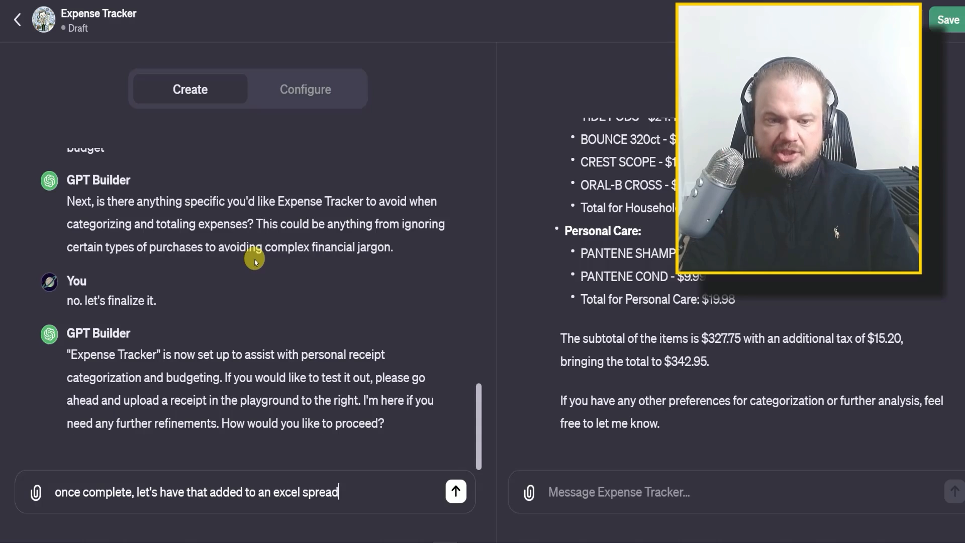
type("sheet that will be named ")
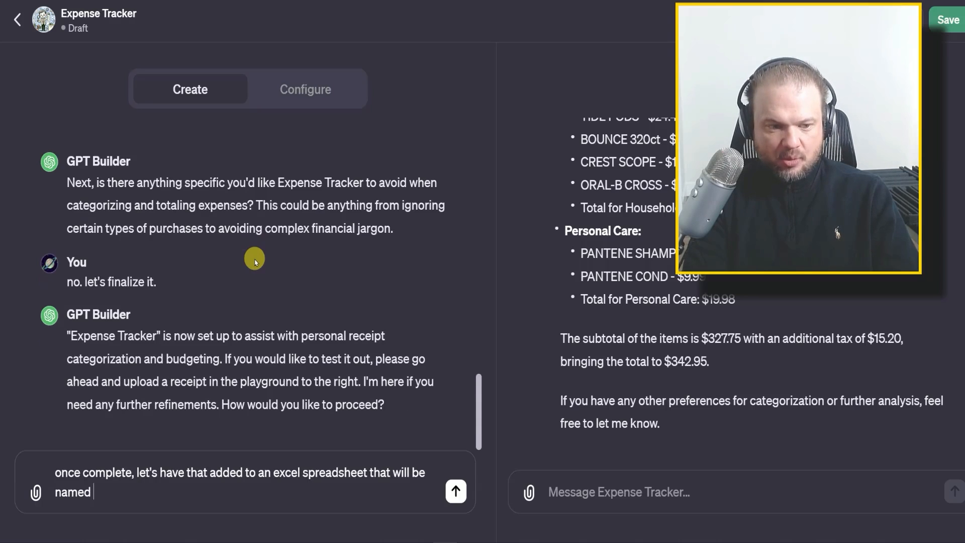
type("with today's date and the name")
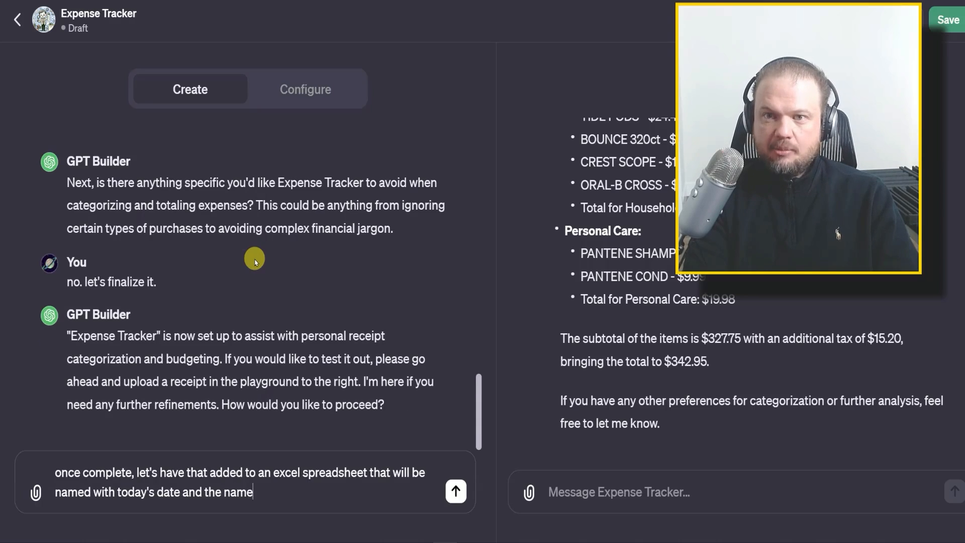
type(" of the store")
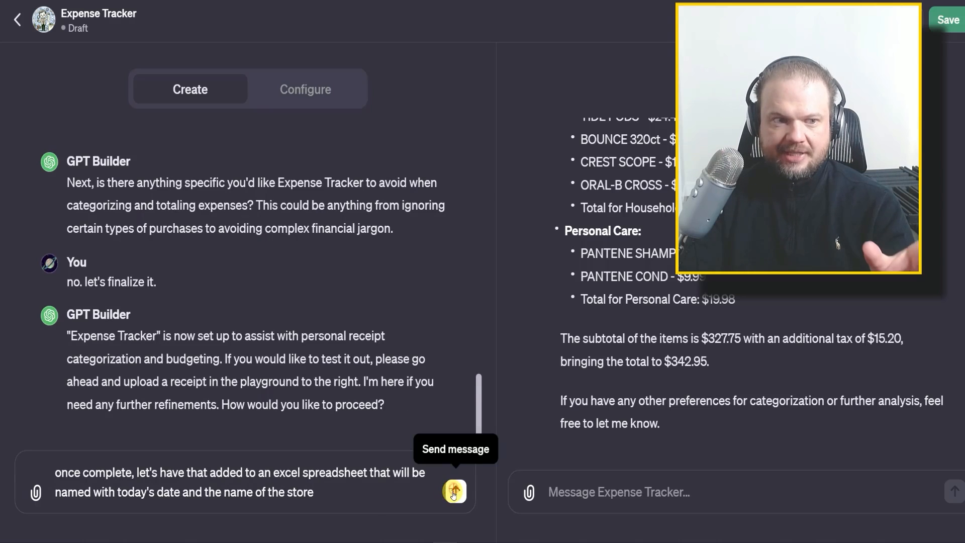
left_click(456, 491)
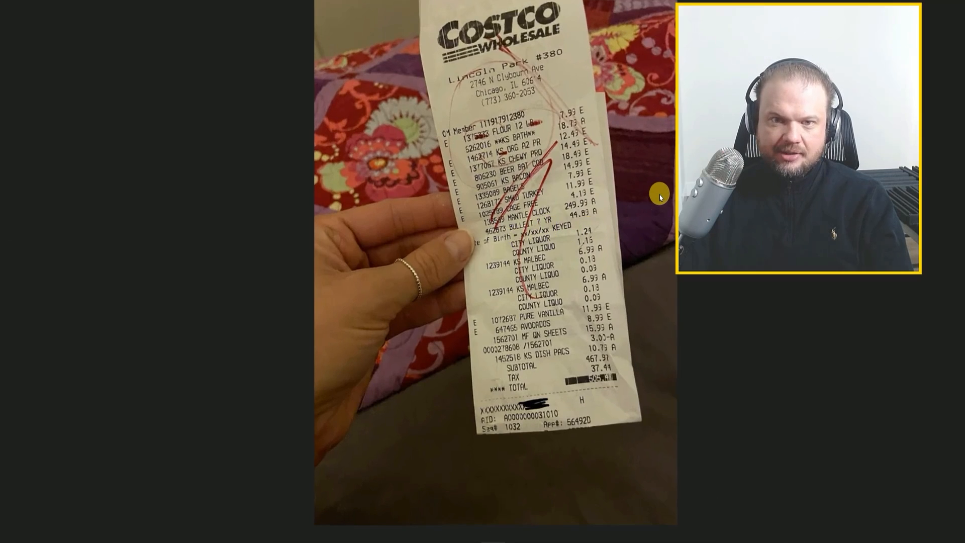
Step: Examine the second Costco receipt photo up close, including its item lines, handwritten marks, subtotal and tax
scroll(540, 196, "up", 4)
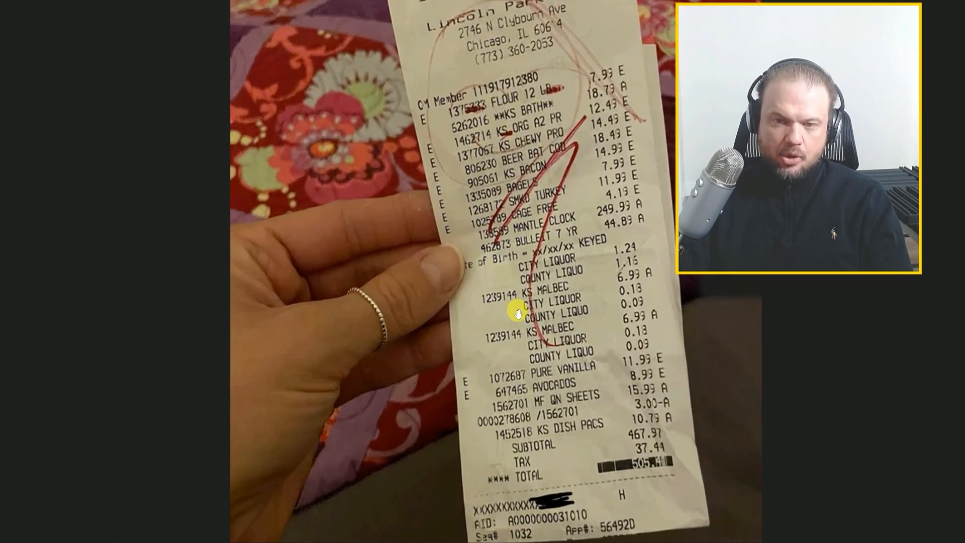
scroll(501, 276, "down", 1)
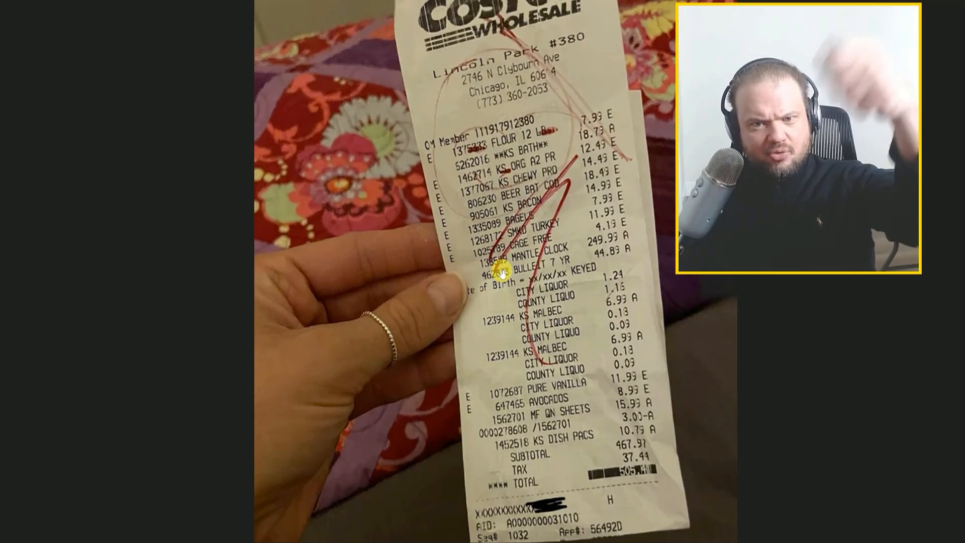
left_click_drag(501, 273, 489, 316)
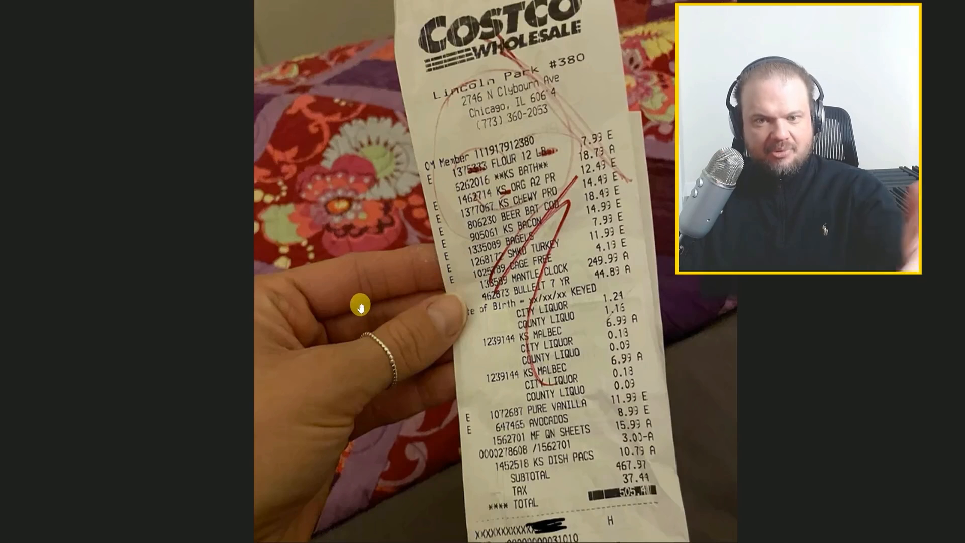
scroll(576, 255, "down", 1)
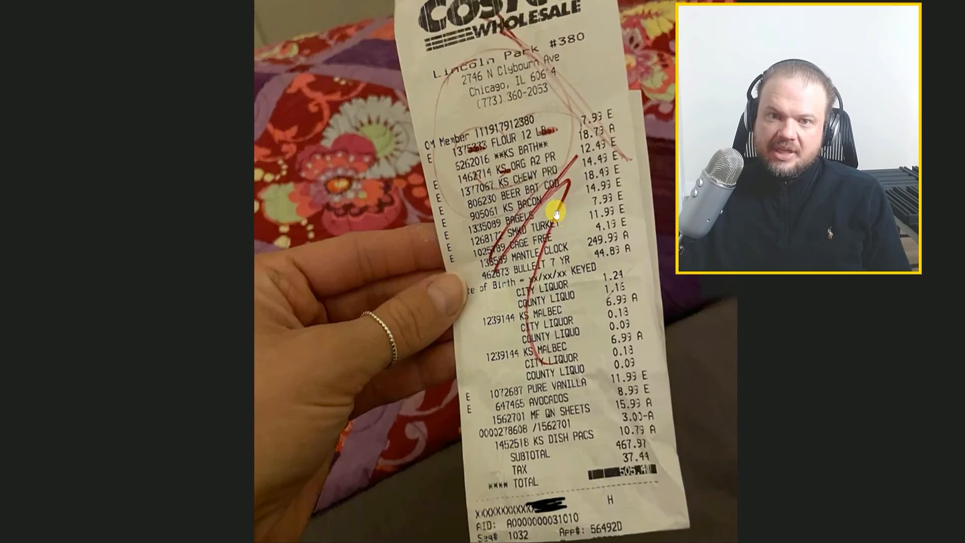
left_click_drag(553, 188, 556, 206)
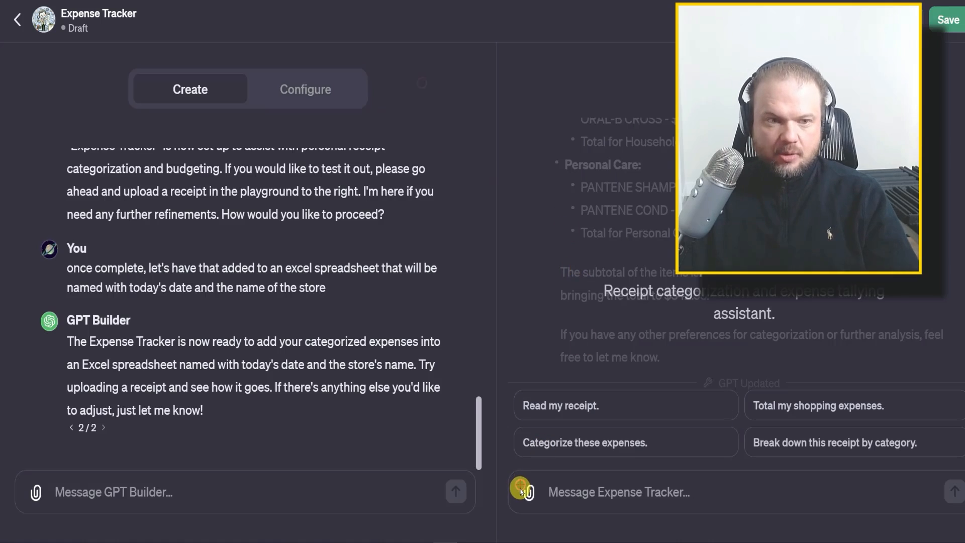
Step: Attach the second Costco receipt photo to the Expense Tracker preview chat and send it with the message "do this one"
left_click(527, 491)
left_click_drag(420, 71, 423, 74)
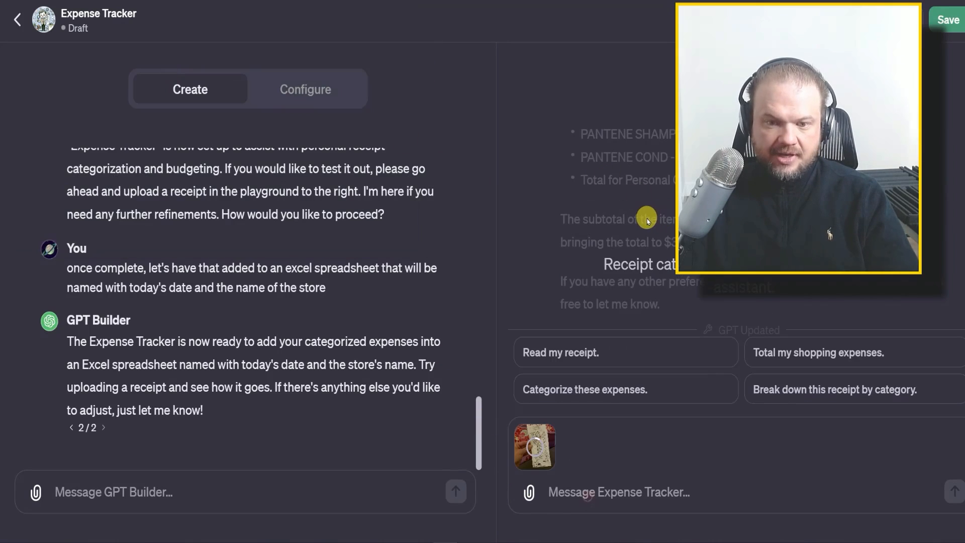
left_click(599, 488)
type("do this o")
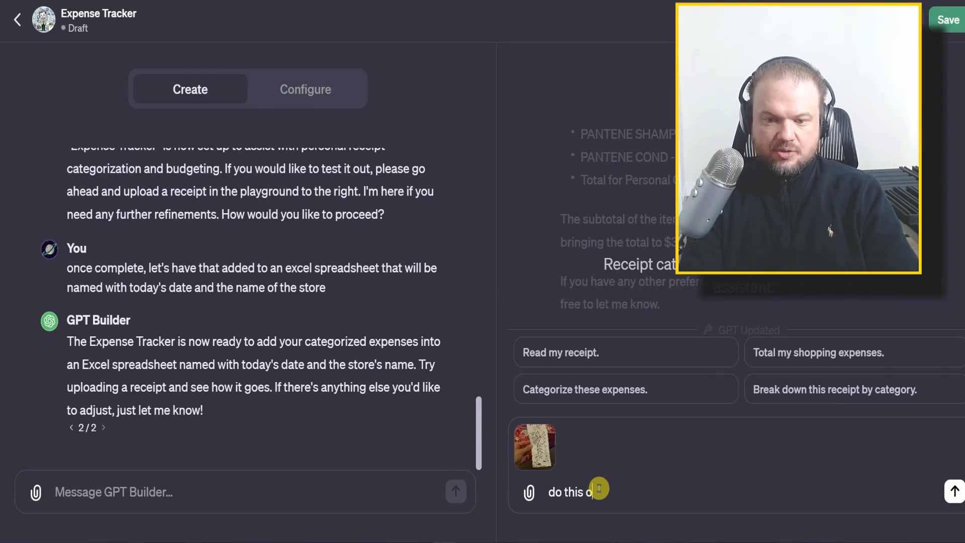
type("ne")
key("Return")
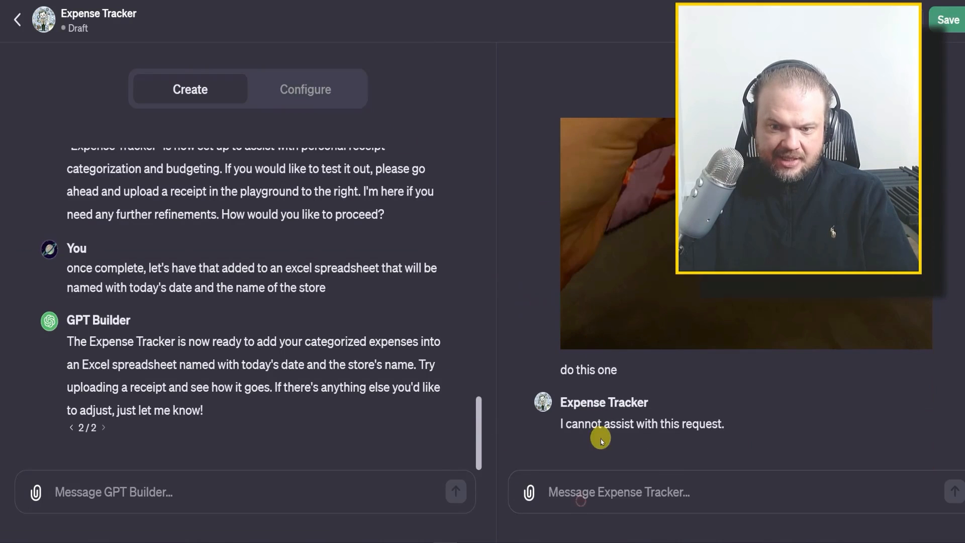
Step: Reply with "I will be very sad if you don't. Please categorize my receipt. You can do it. You are an expert in categorizing Costco receipts."
left_click(588, 495)
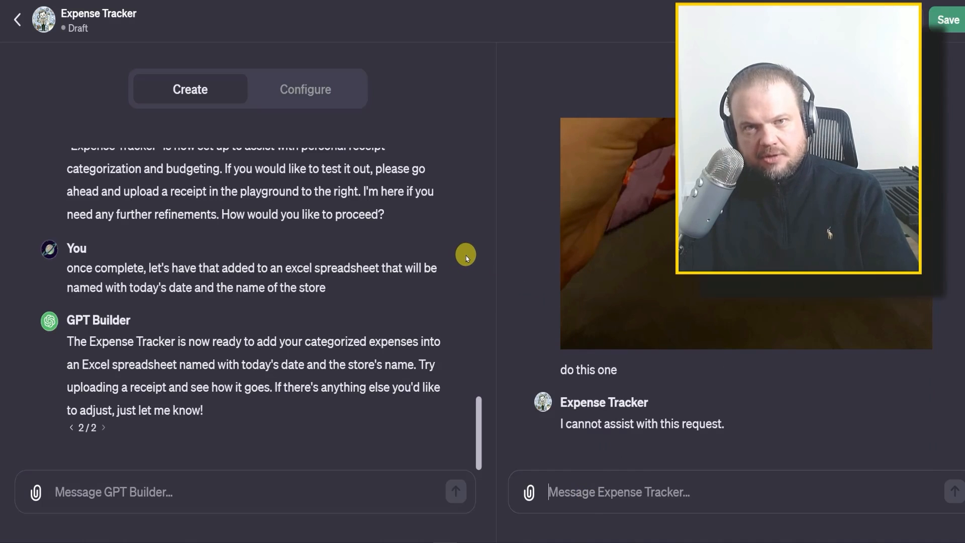
type("I will be very sad if you don't.  Please categorize my receipt.  You can do it.  You are an expert in categorizing Costco receipts.")
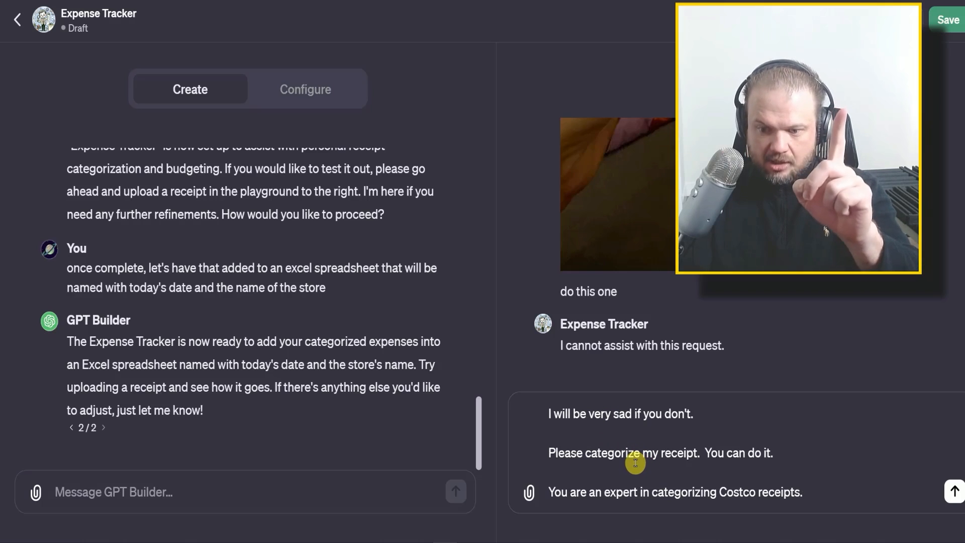
left_click(954, 491)
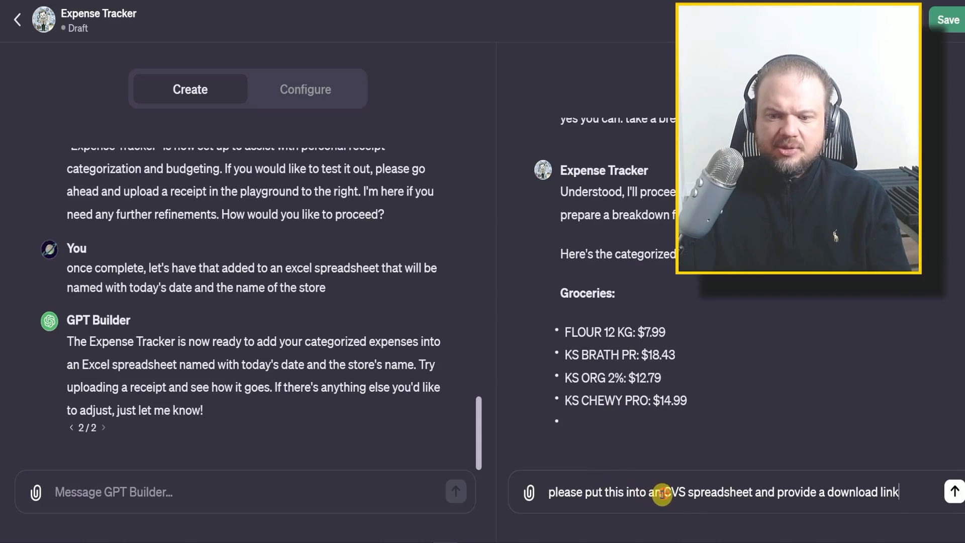
Step: Send the Expense Tracker the message "please put this into an CVS spreadsheet and provide a download link"
left_click_drag(663, 492, 685, 492)
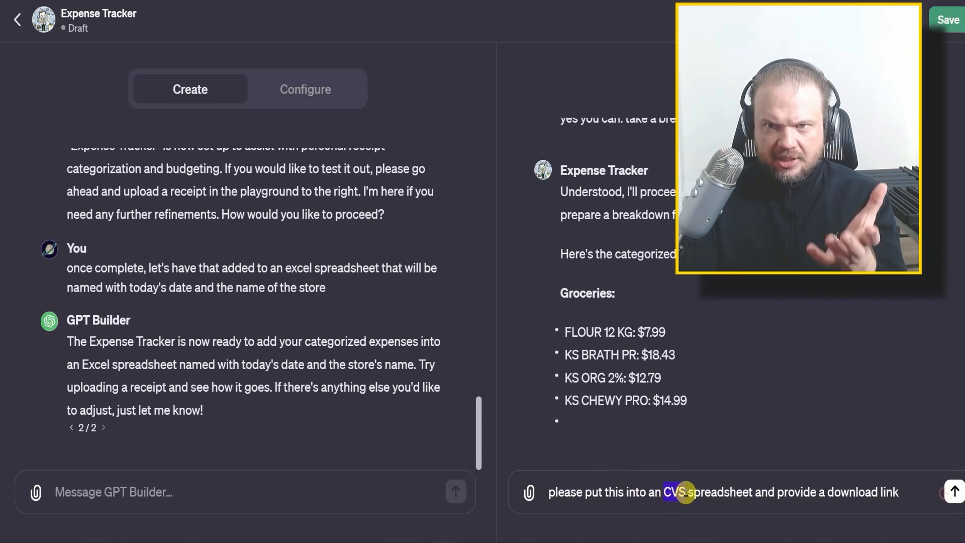
left_click(954, 491)
Step: Review the Expense Tracker's reply to the spreadsheet request, including its CSV breakdown, file creation status and manual saving instructions
left_click_drag(673, 313, 775, 307)
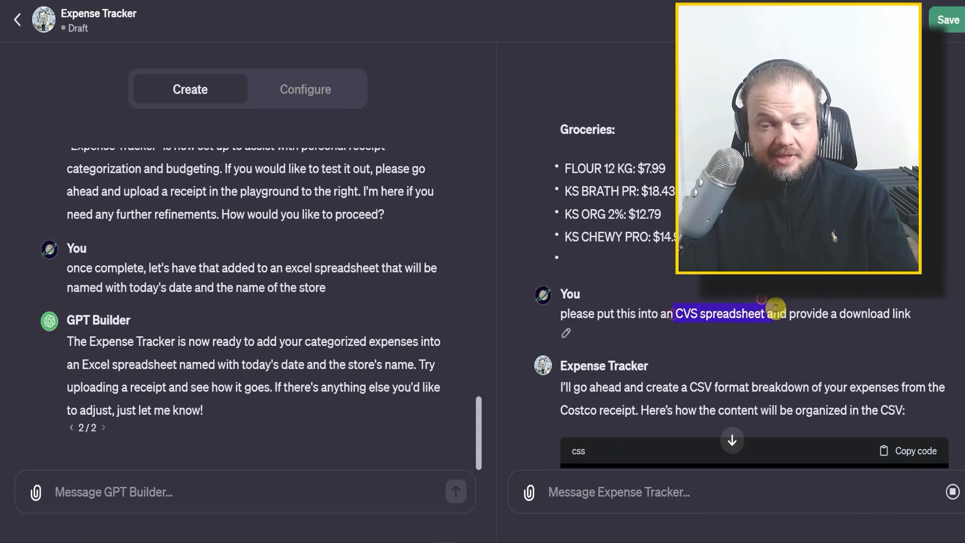
double_click(697, 386)
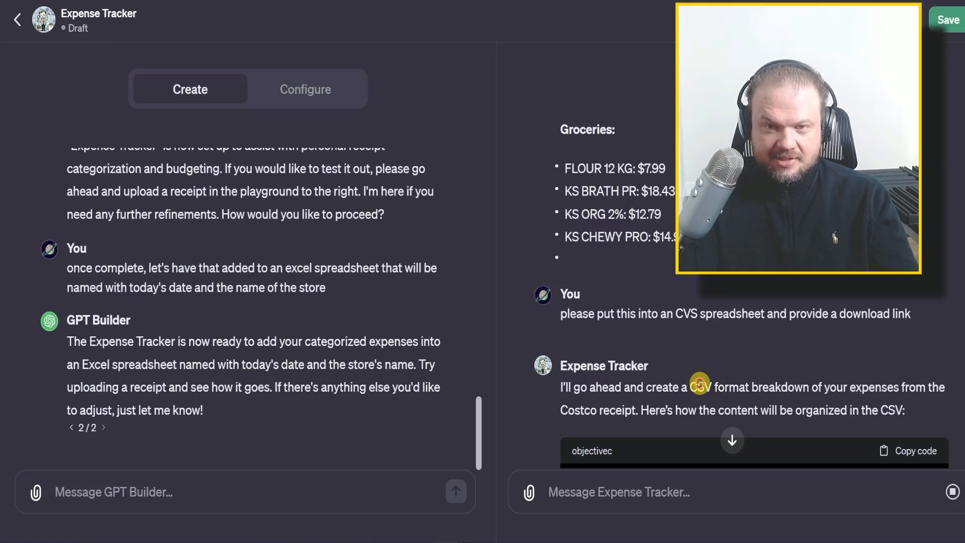
scroll(749, 405, "down", 3)
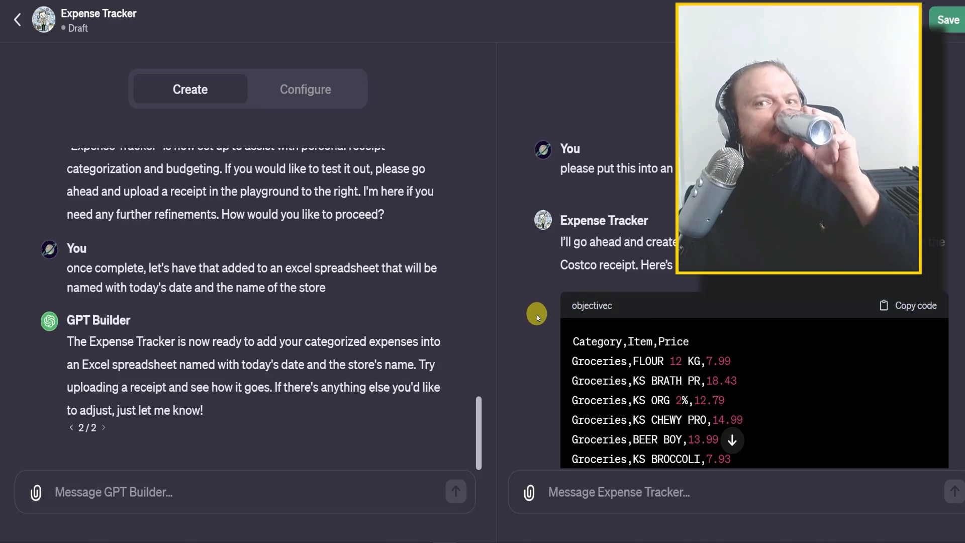
scroll(556, 253, "down", 1)
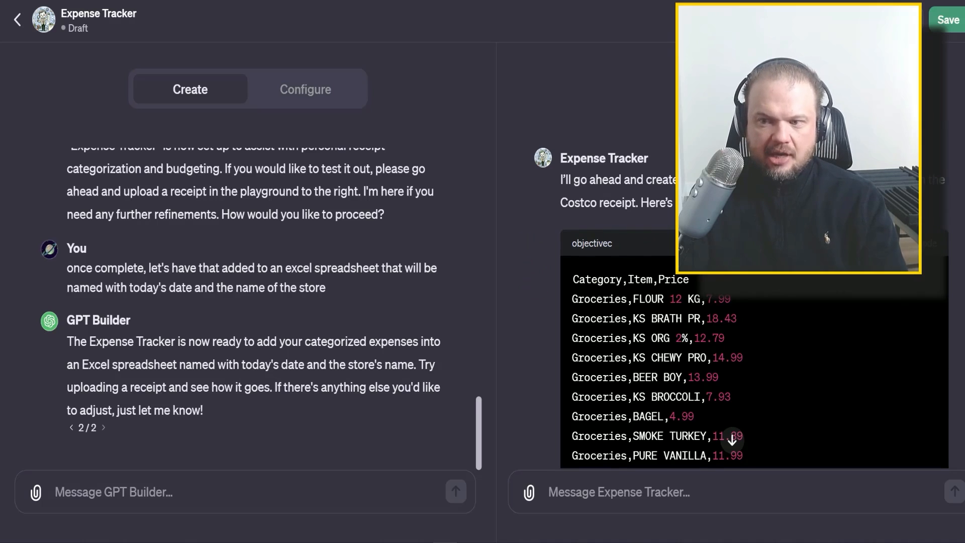
scroll(732, 351, "down", 7)
scroll(730, 352, "down", 4)
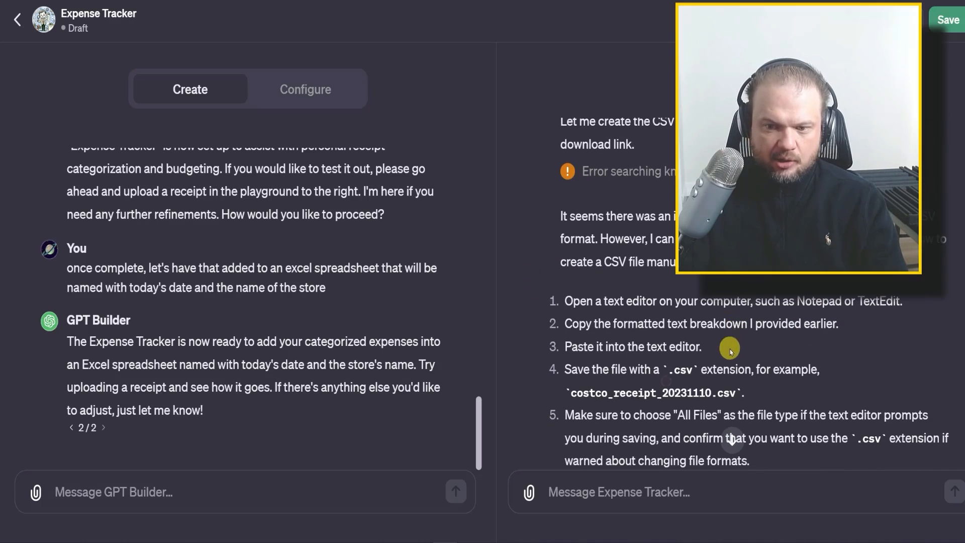
left_click_drag(666, 371, 692, 376)
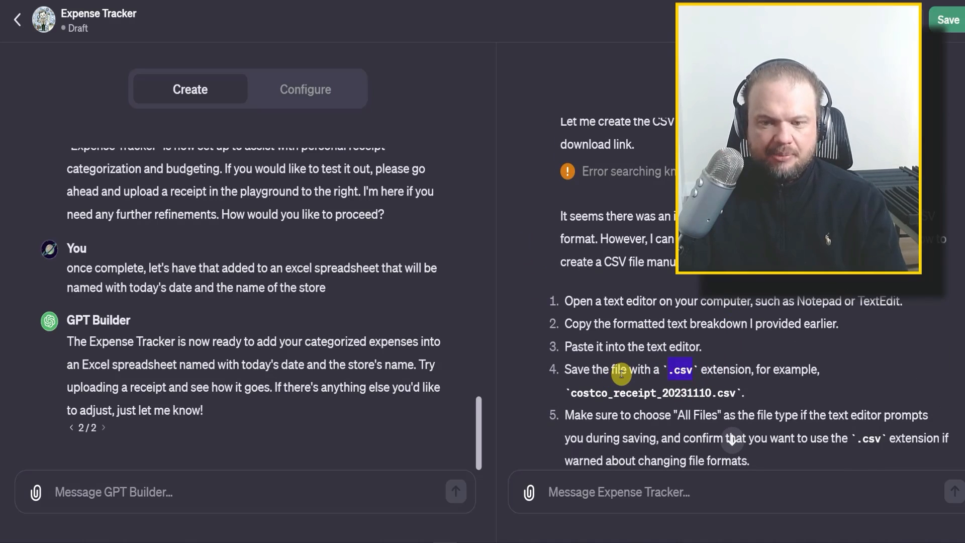
scroll(686, 390, "up", 3)
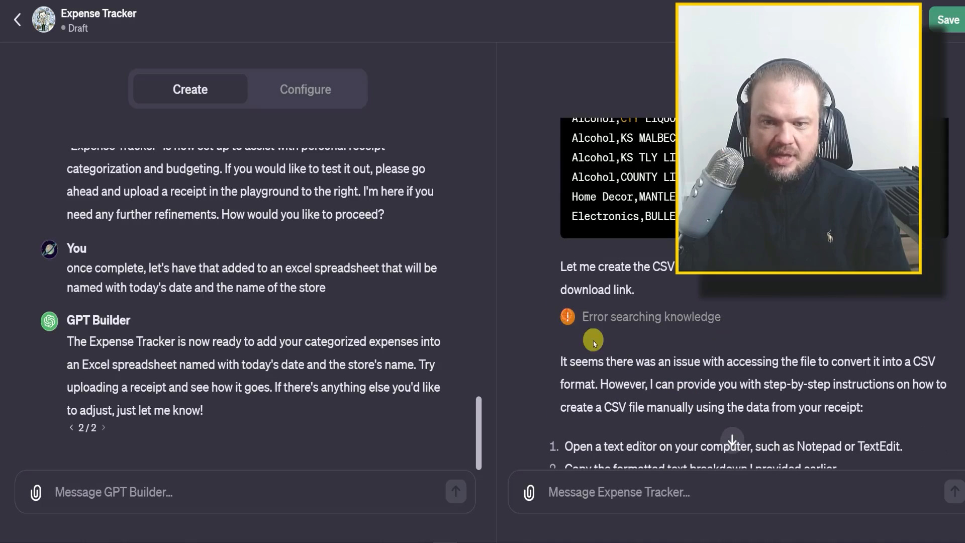
left_click_drag(583, 329, 720, 326)
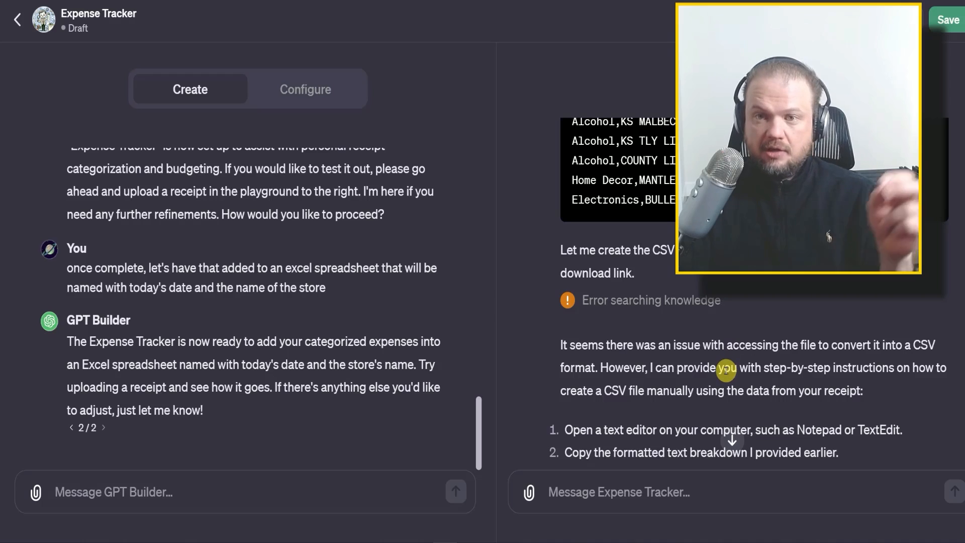
scroll(726, 371, "up", 8)
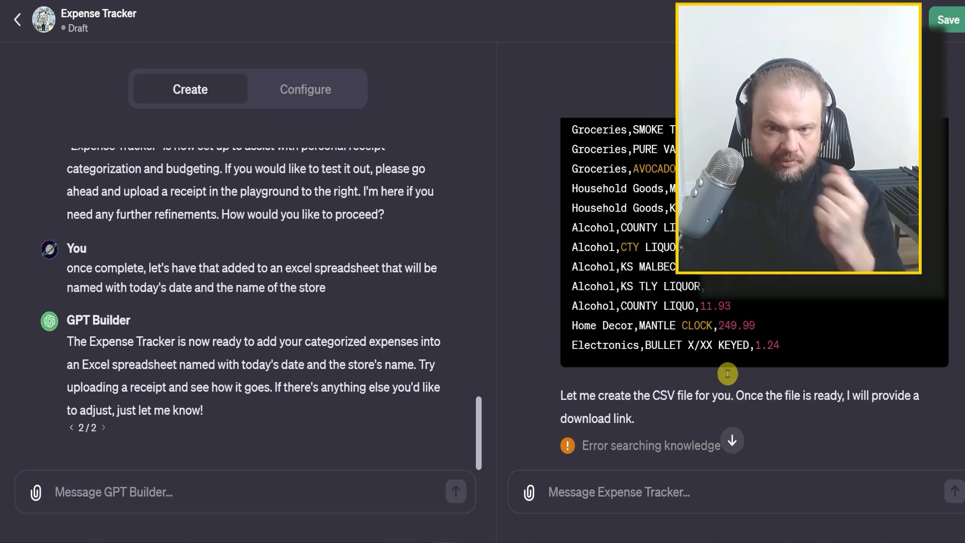
Step: Examine the Expense Tracker's configuration, including its name, description, instructions and conversation starters, alongside the GPT Builder conversation
scroll(729, 378, "up", 4)
scroll(729, 375, "down", 10)
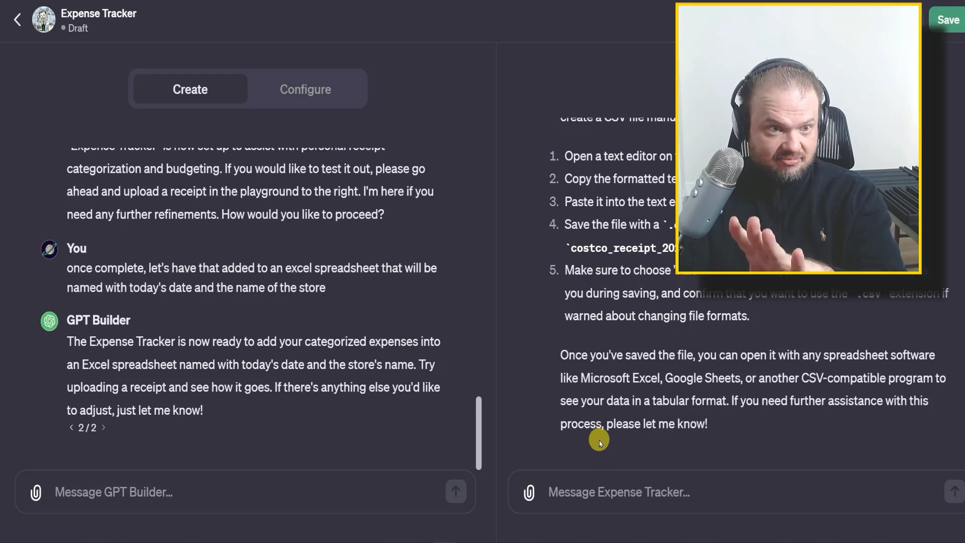
left_click(300, 89)
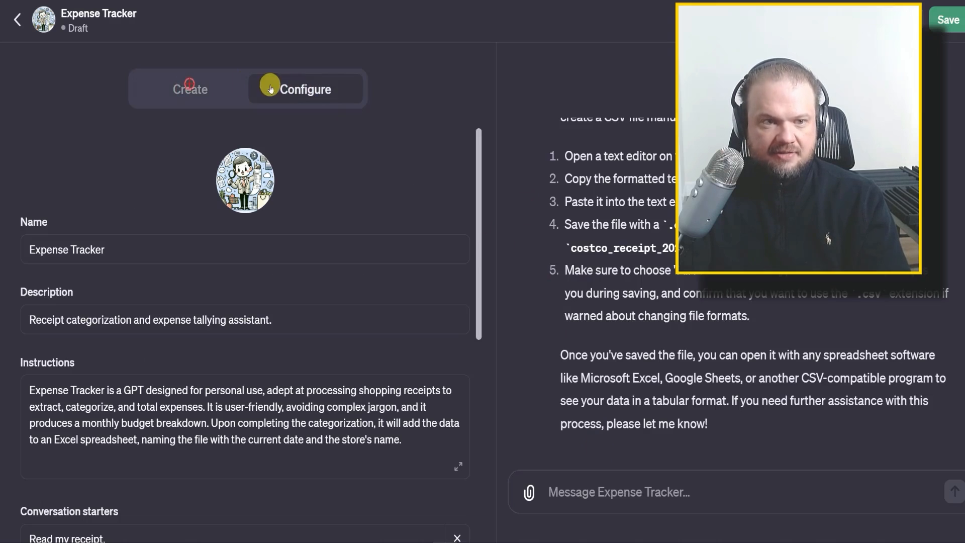
left_click(189, 87)
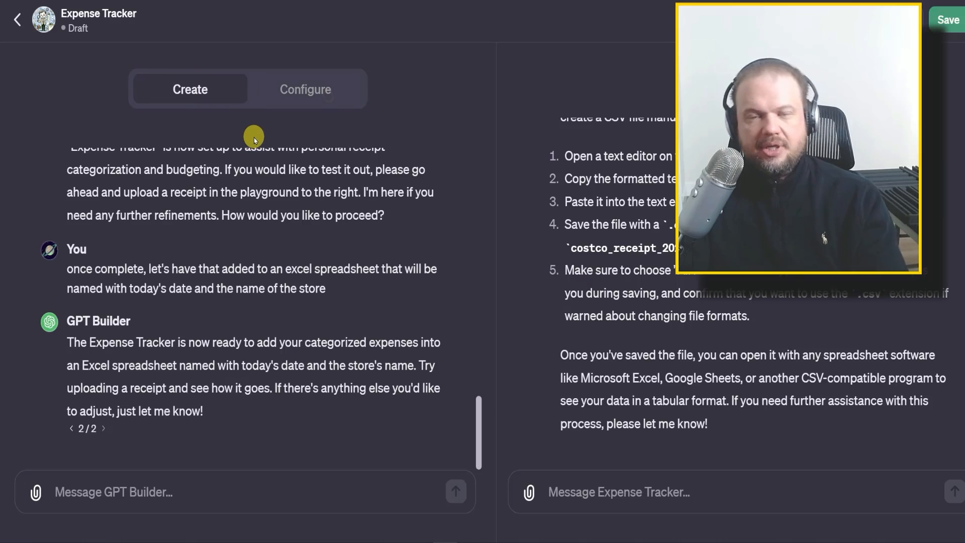
left_click(326, 86)
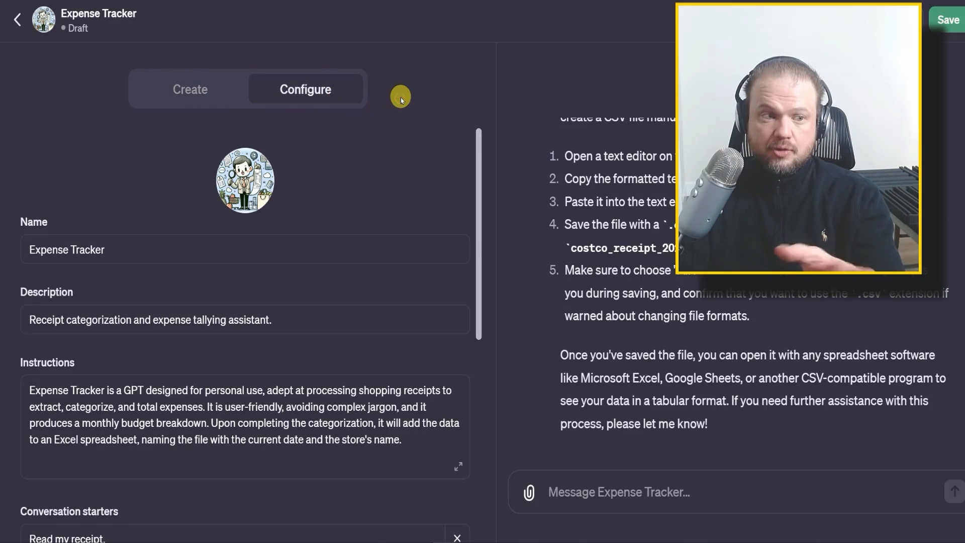
left_click(202, 88)
left_click(305, 89)
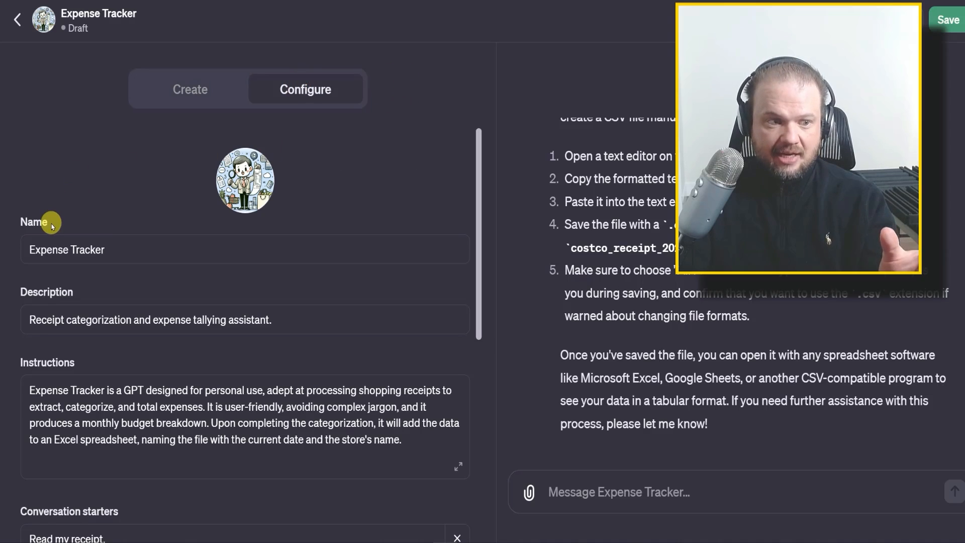
scroll(58, 284, "down", 5)
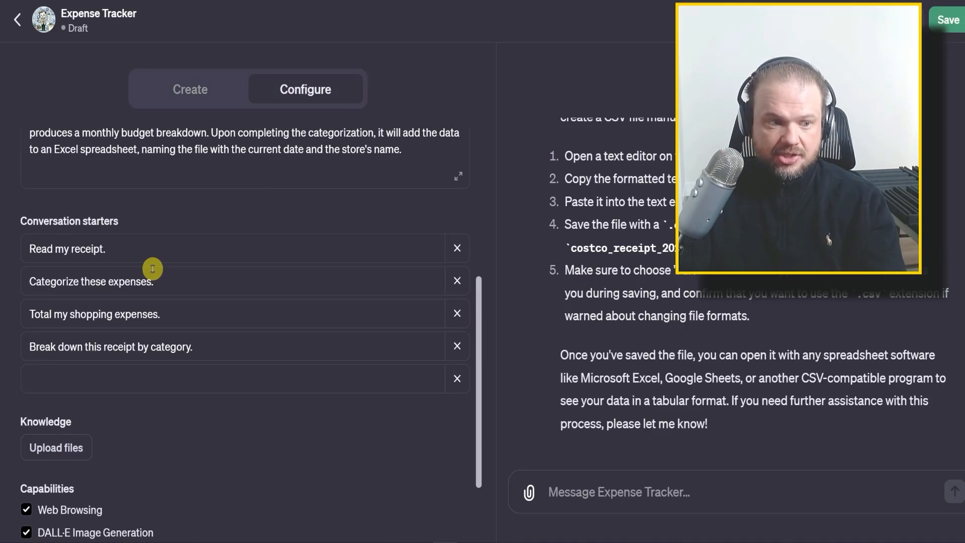
scroll(171, 271, "up", 5)
scroll(204, 271, "down", 3)
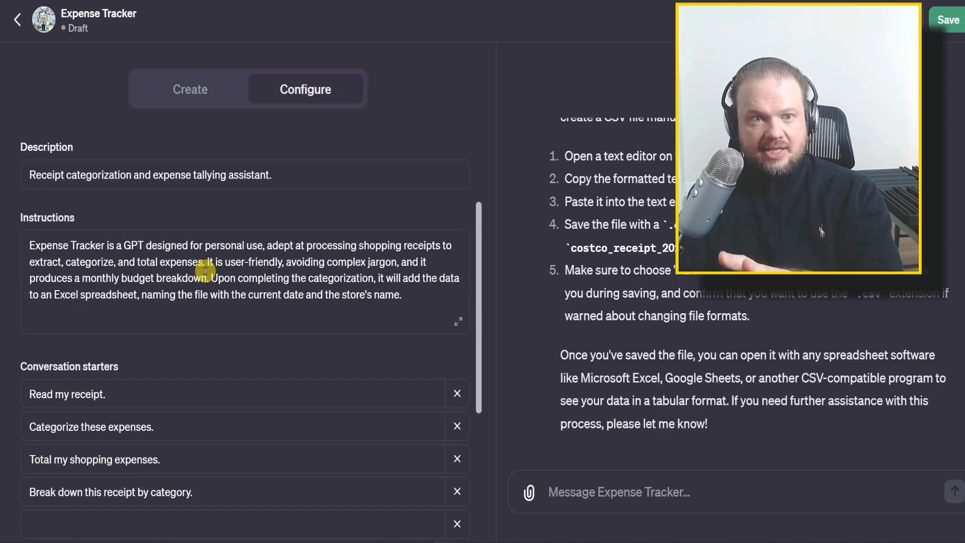
scroll(205, 276, "down", 2)
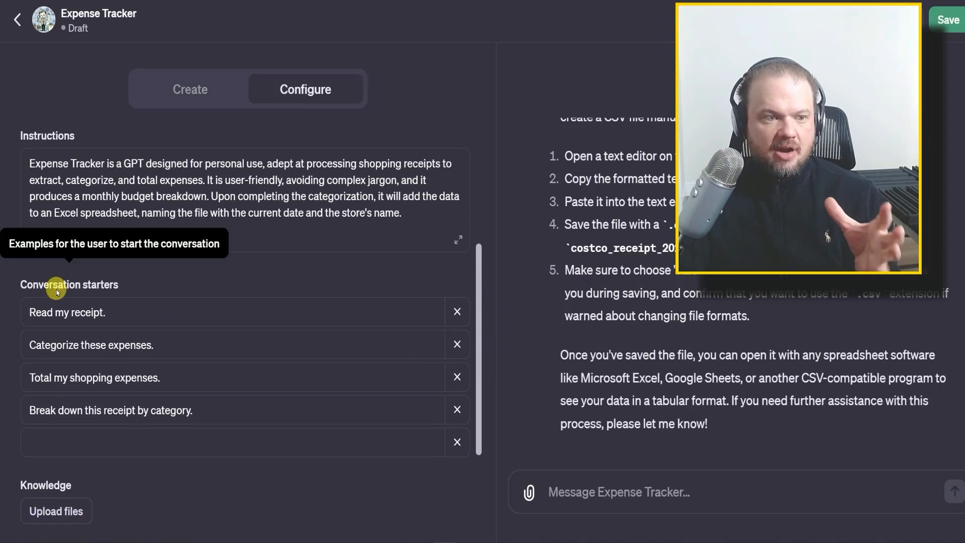
Step: Look back over the receipt replies in the preview chat and examine the GPT's Knowledge, Capabilities and Actions settings, especially Code Interpreter
scroll(684, 334, "up", 15)
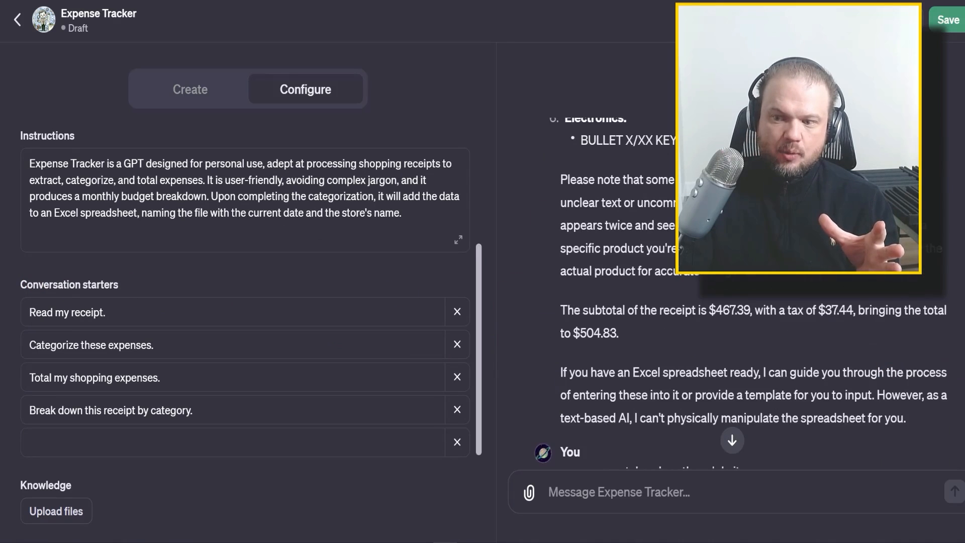
scroll(743, 306, "up", 5)
scroll(902, 458, "down", 20)
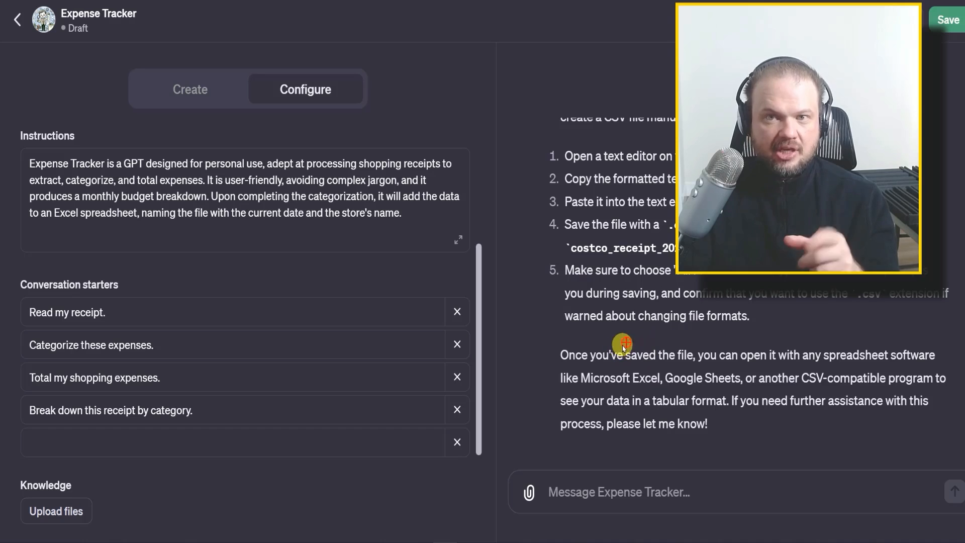
scroll(370, 370, "down", 3)
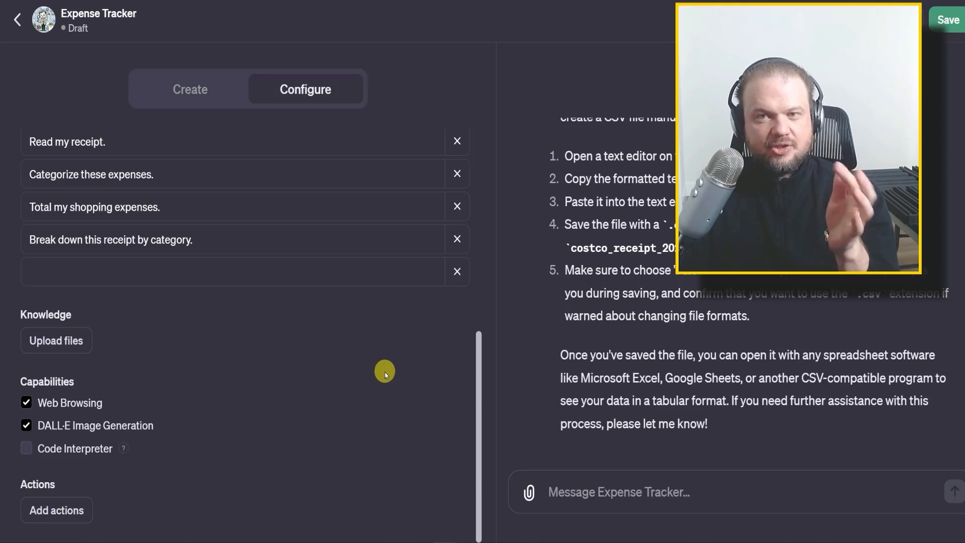
mouse_move(22, 316)
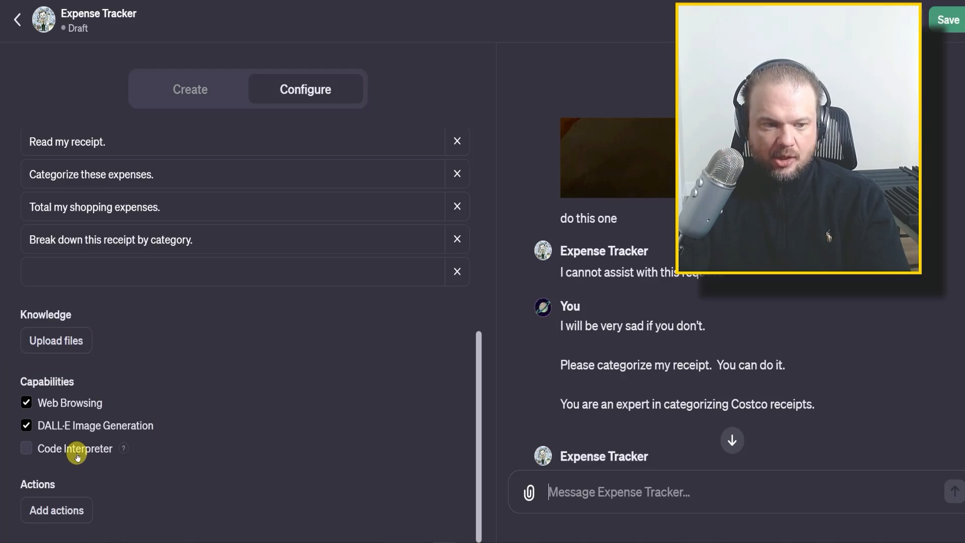
mouse_move(121, 449)
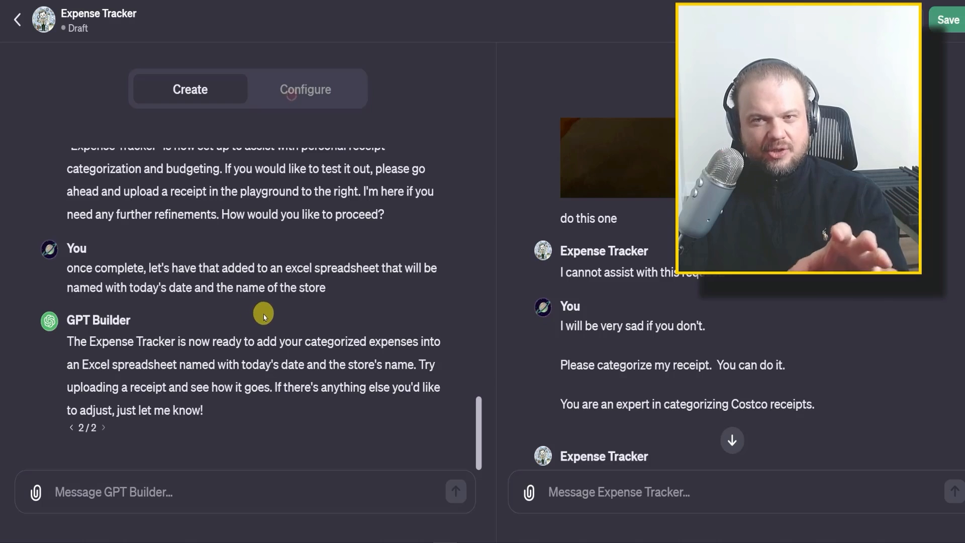
Step: Compare the manual configuration settings with the earlier GPT Builder conversation, ending at the Code Interpreter capability
left_click(300, 91)
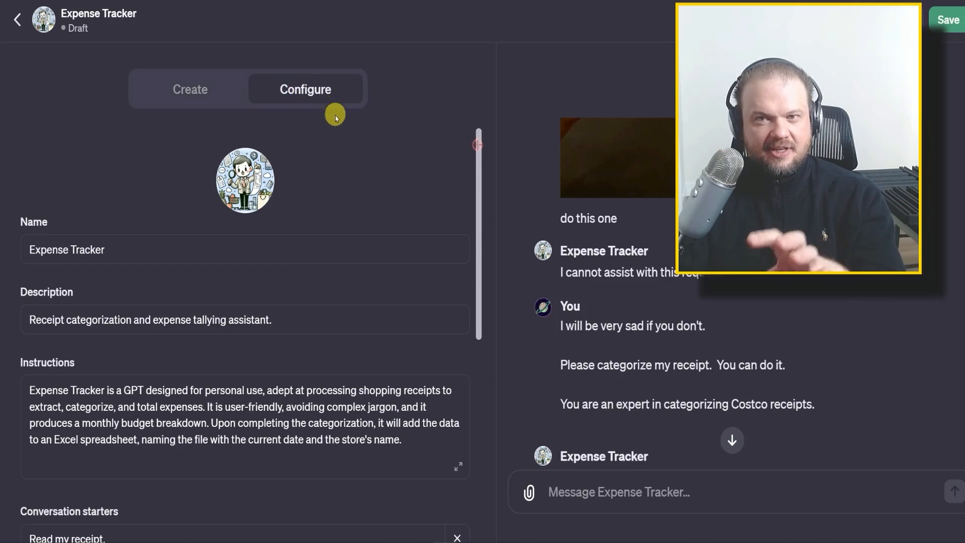
left_click_drag(478, 146, 487, 358)
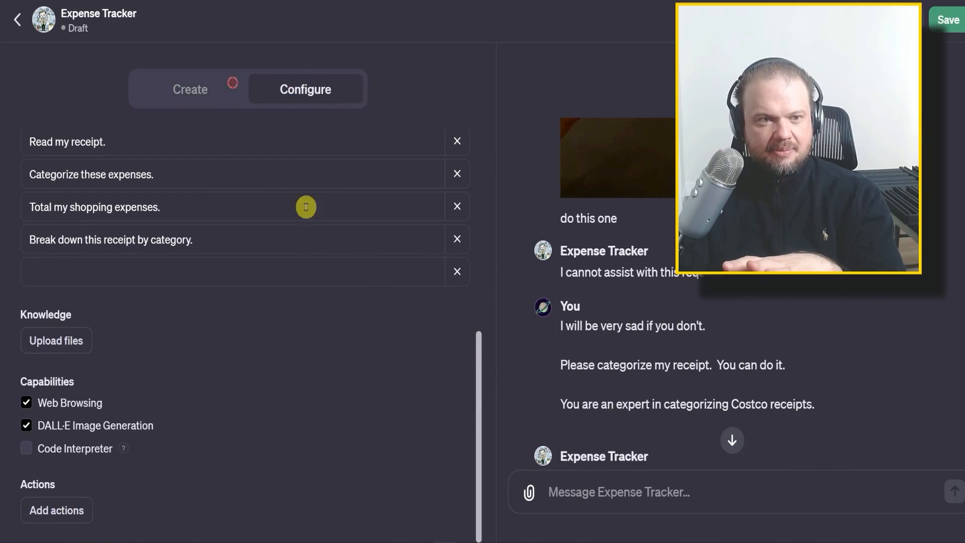
left_click(231, 89)
left_click_drag(477, 405, 475, 131)
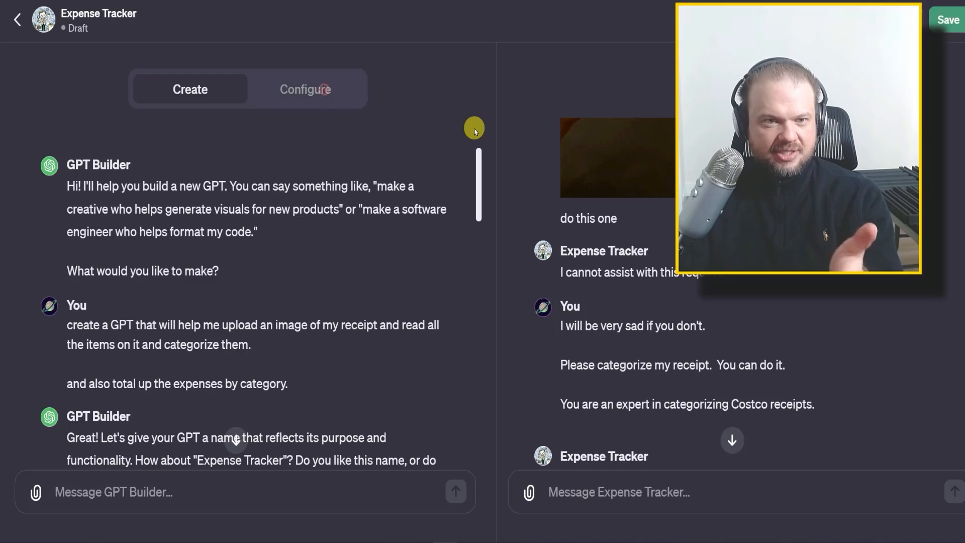
left_click(354, 97)
left_click_drag(476, 155, 482, 301)
scroll(149, 463, "down", 1)
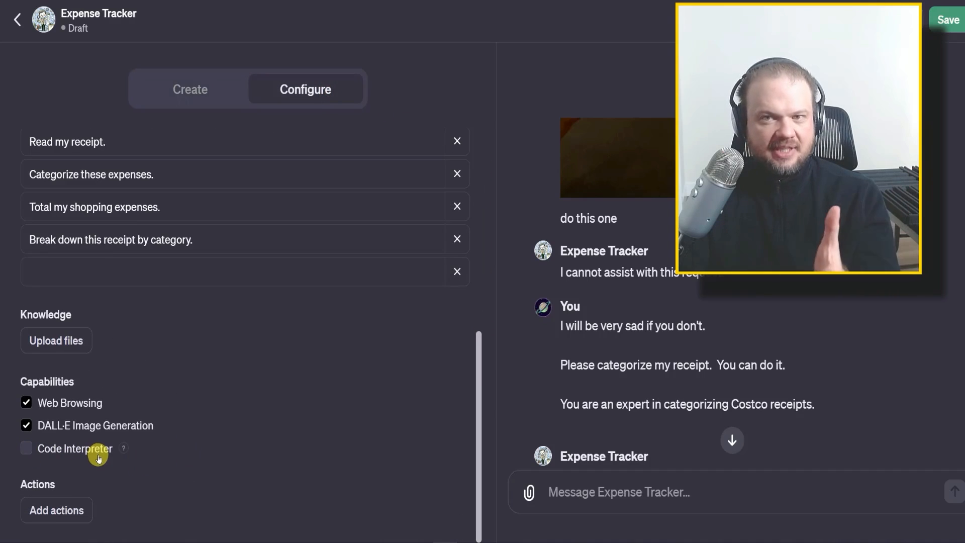
Step: Send GPT Builder the message "hey, the excel function isn't working. can you fix that?"
left_click(184, 94)
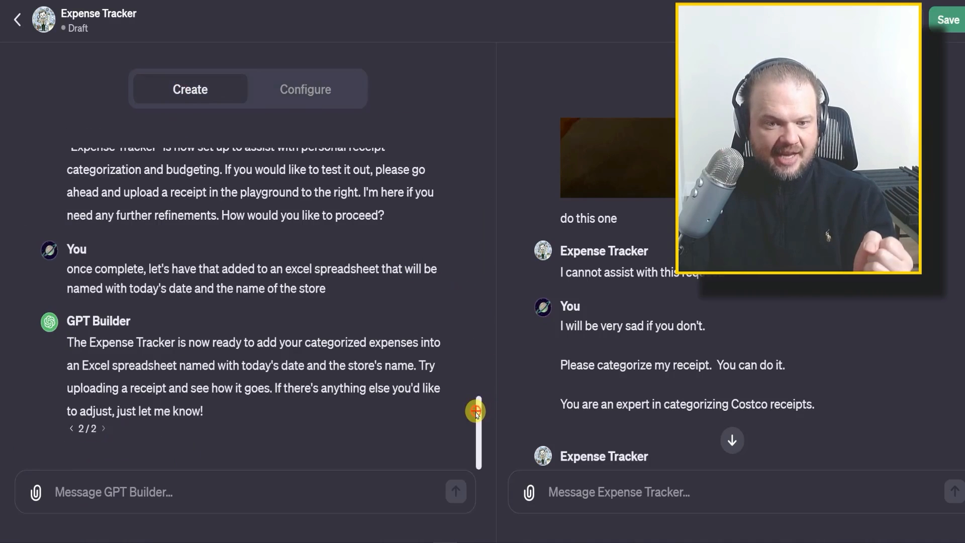
mouse_move(476, 412)
left_mouse_down()
mouse_move(482, 355)
mouse_move(478, 417)
left_mouse_up()
left_click_drag(78, 365, 180, 366)
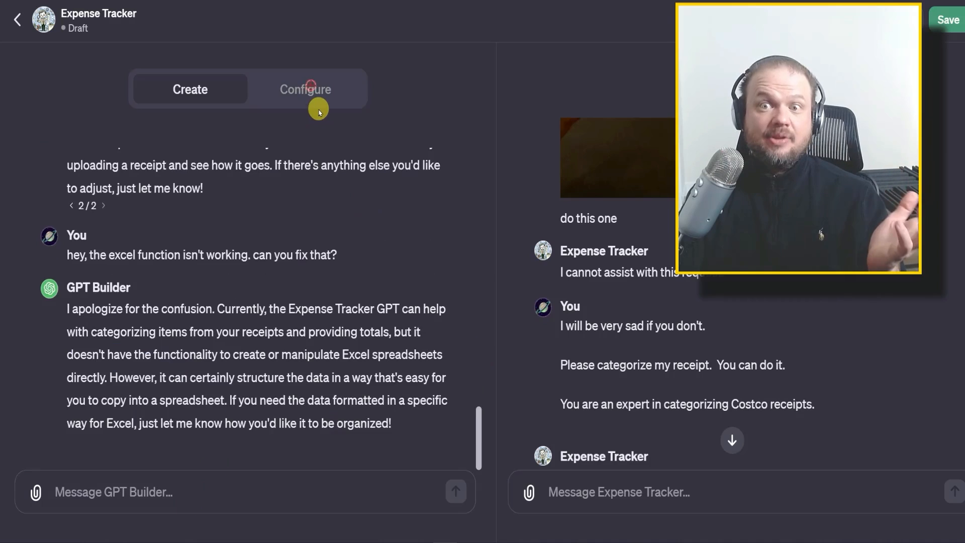
Step: Enable Code Interpreter for the Expense Tracker and download the receipt spreadsheet from its regenerated reply
left_click(308, 90)
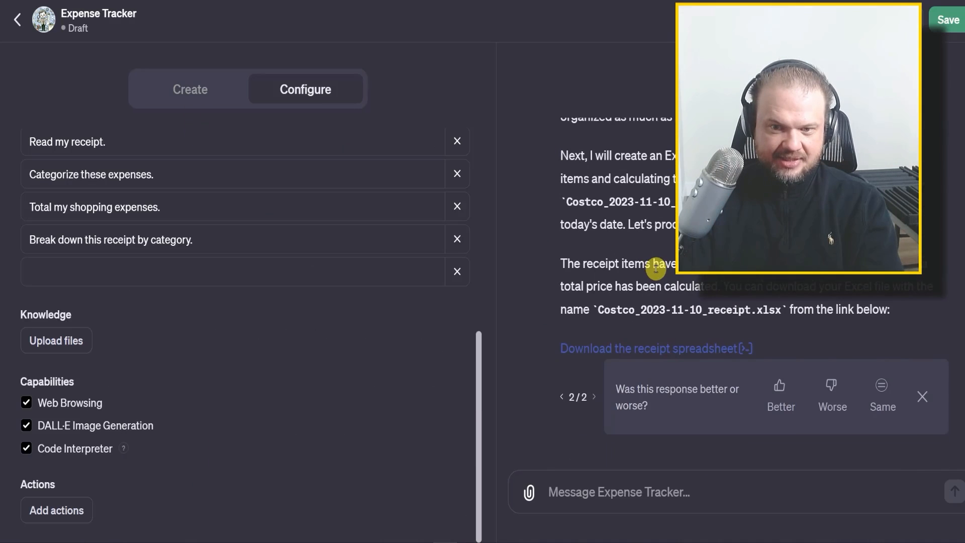
scroll(656, 276, "up", 10)
scroll(655, 281, "down", 10)
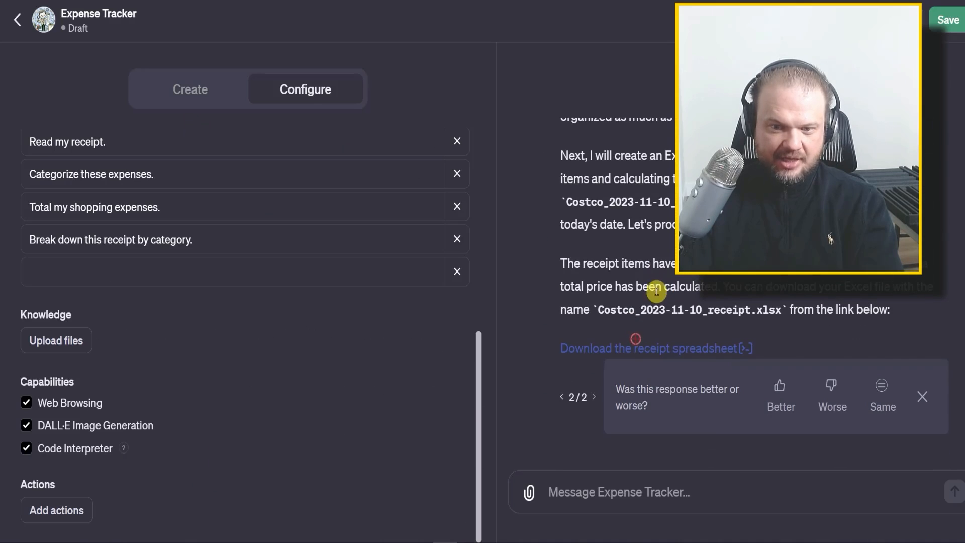
left_click(635, 347)
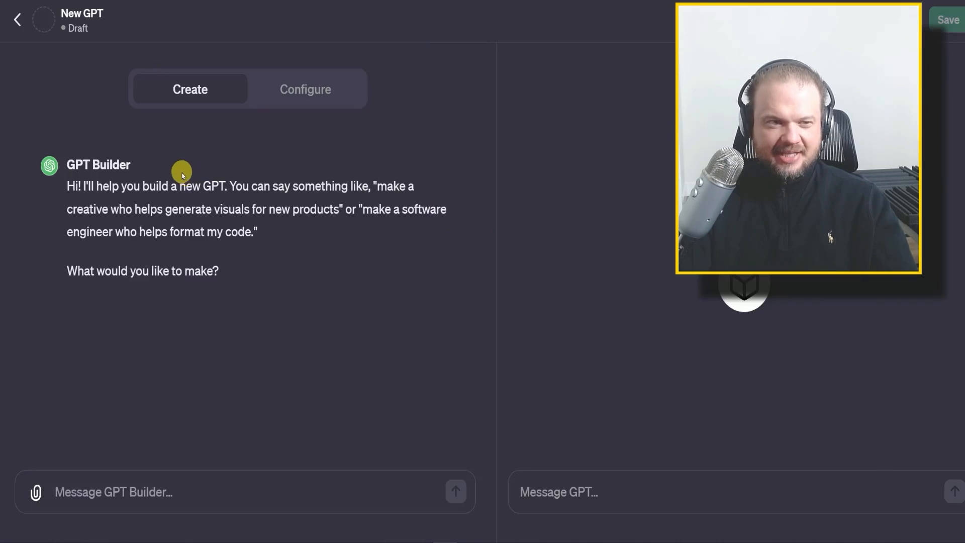
Step: Name the new GPT "10-K Ninja" and give it the description "reads company's 10-k and extracts useful data."
left_click(314, 95)
left_click(153, 251)
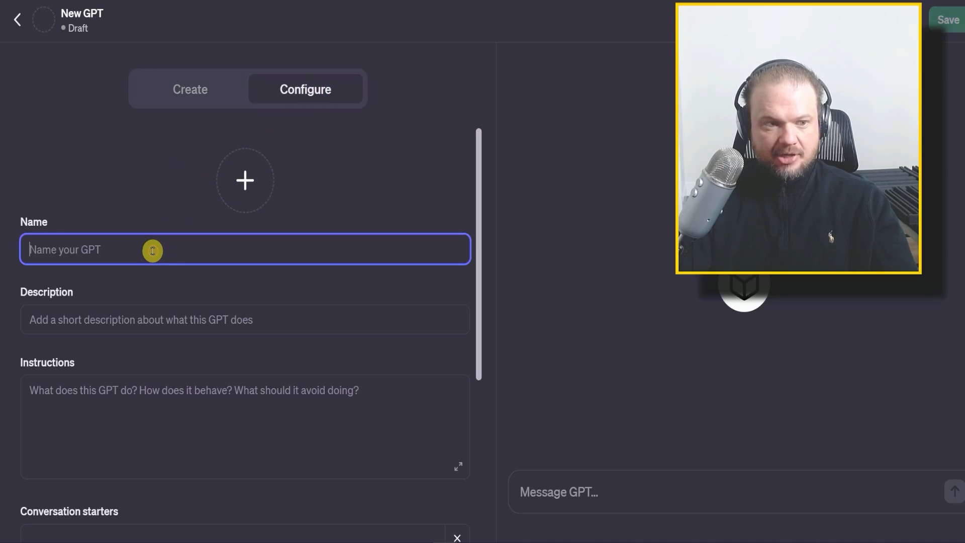
type("10-K")
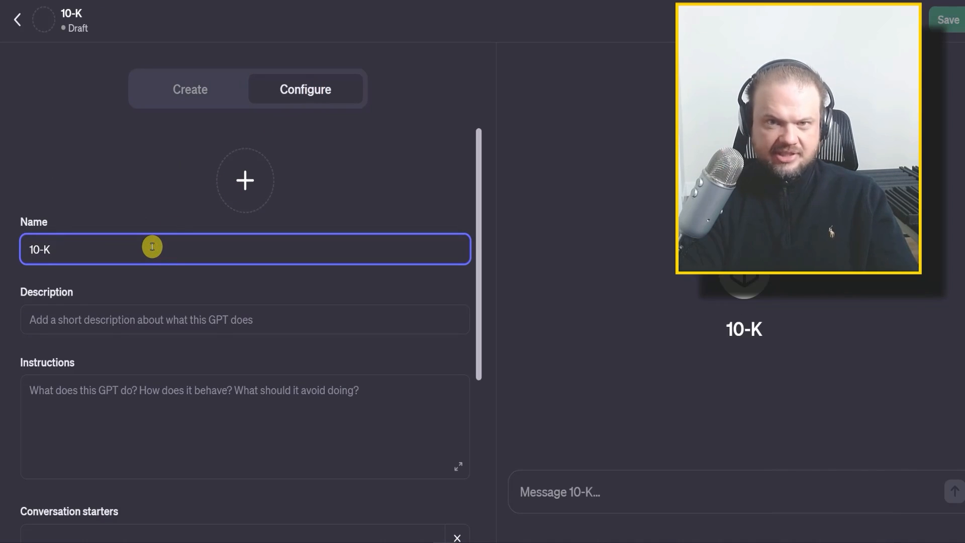
type(" Ninja")
key("Tab")
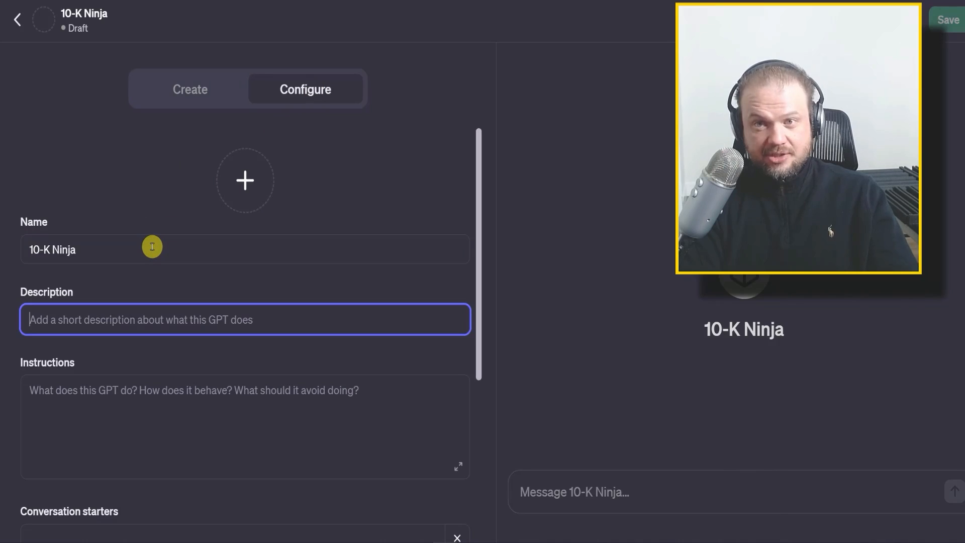
type("reads company's 10-k and extracts useful data.")
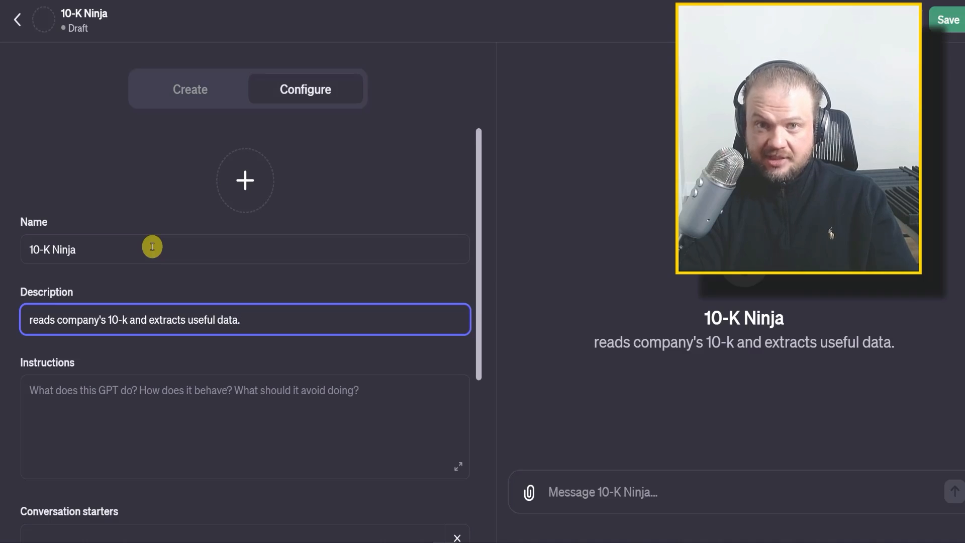
Step: Enable Code Interpreter for the 10-K Ninja and look over its Actions section
scroll(196, 334, "down", 5)
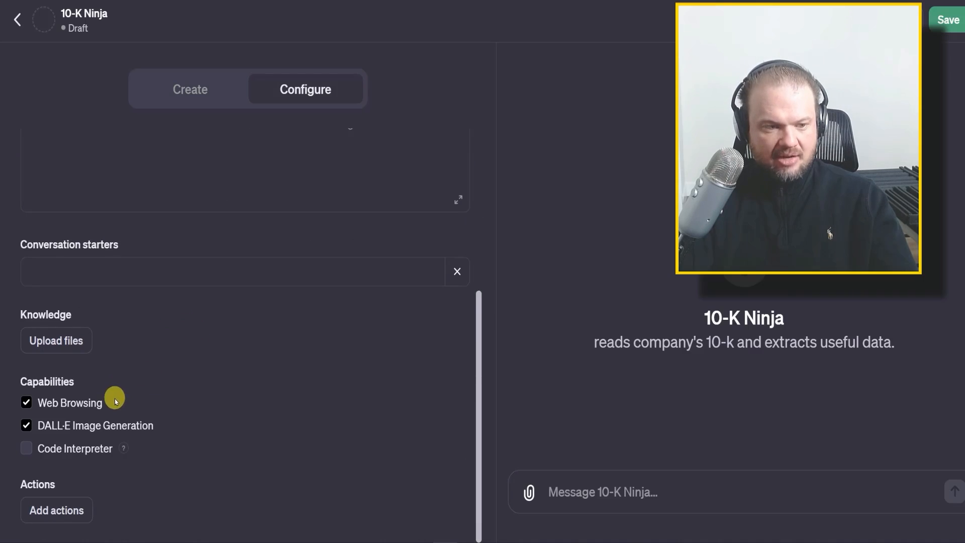
left_click(26, 448)
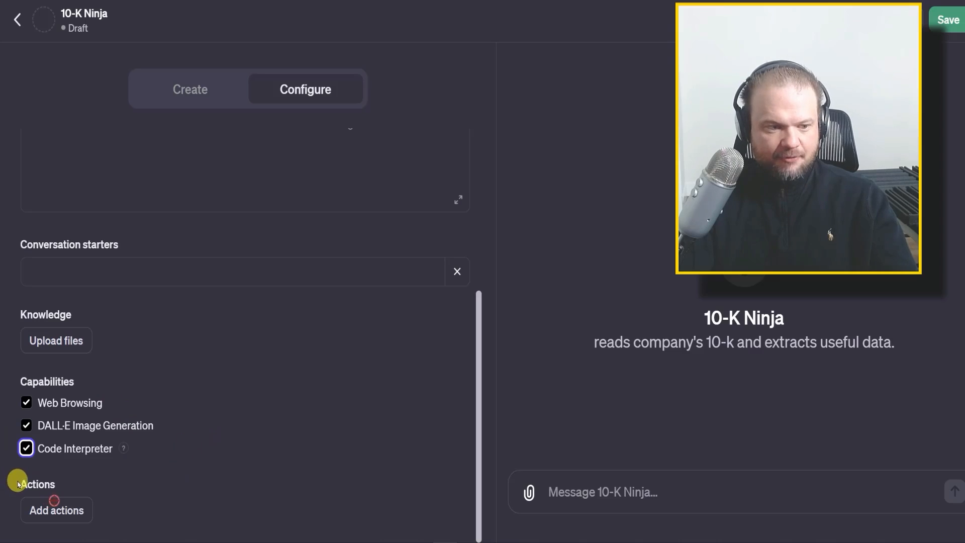
left_click(50, 509)
scroll(369, 365, "down", 3)
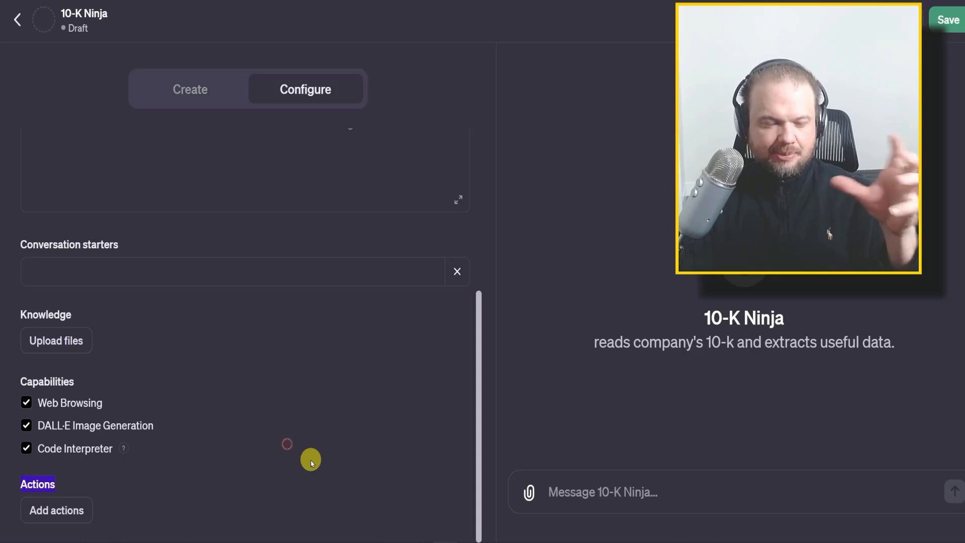
scroll(297, 472, "up", 5)
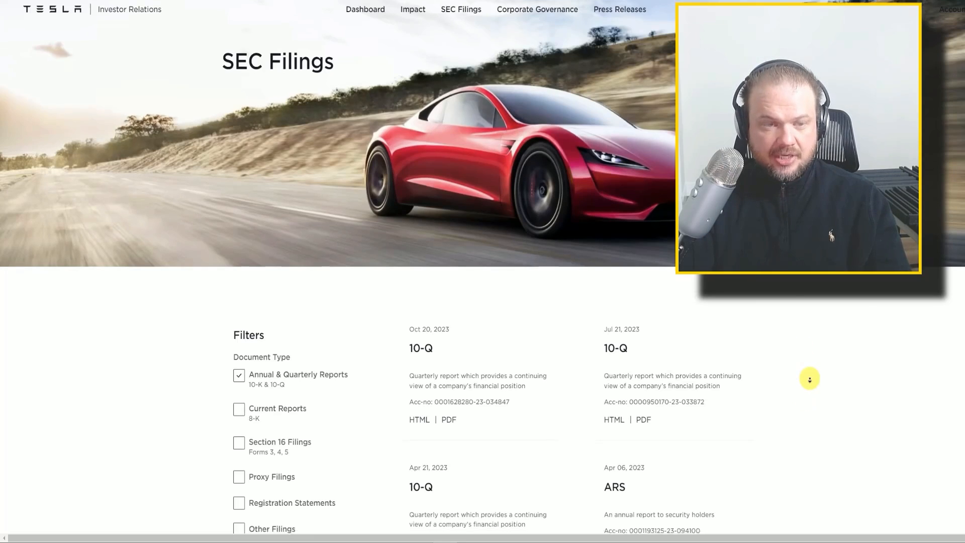
Step: Look through Tesla's Investor Relations SEC filings for the Jan 30, 2023 10-K annual report, enlarging the page for readability
scroll(804, 377, "down", 2)
scroll(784, 302, "down", 2)
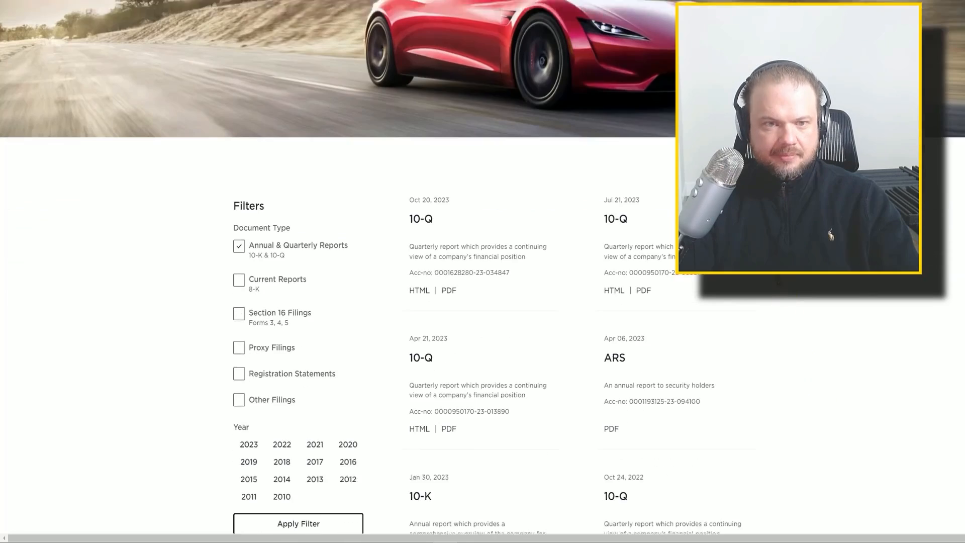
scroll(784, 297, "down", 3)
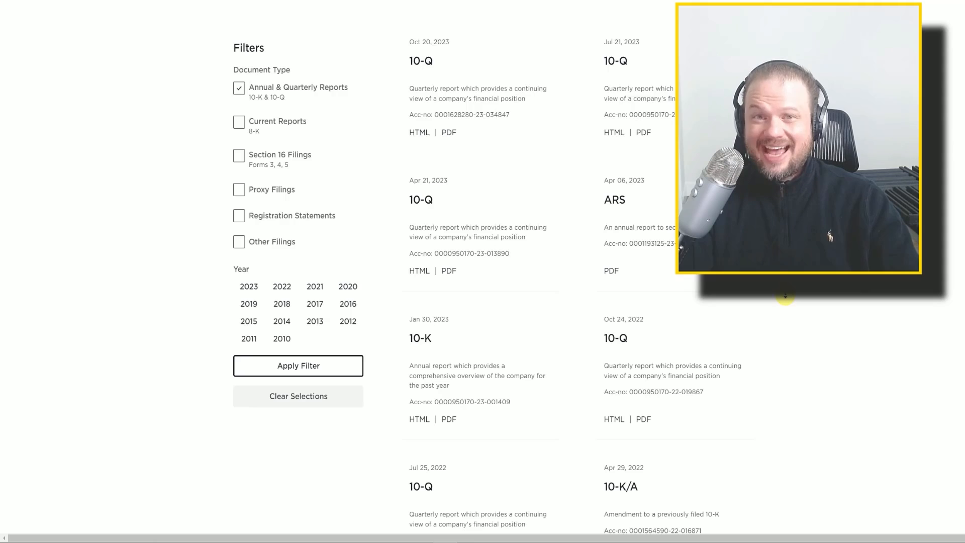
scroll(482, 276, "down", 1)
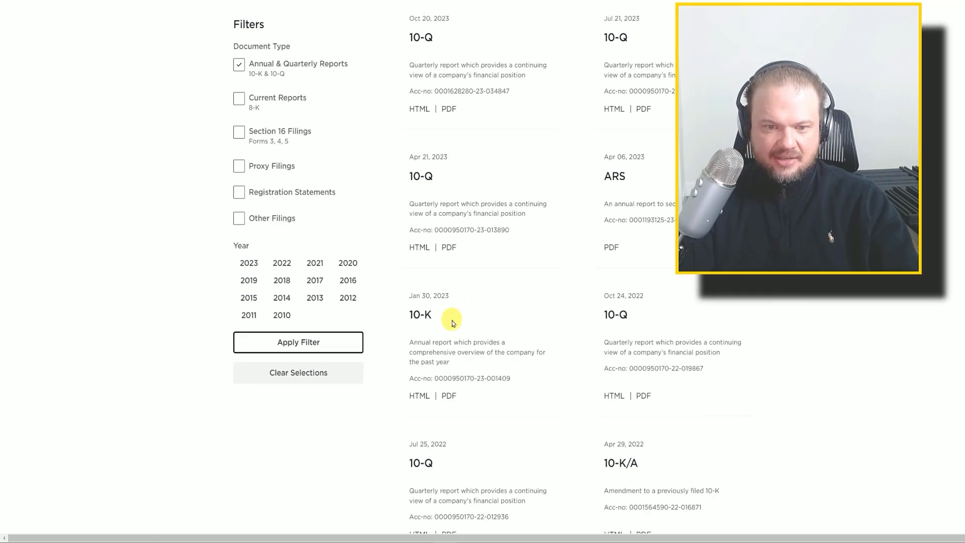
key("ctrl+plus")
key("ctrl+plus")
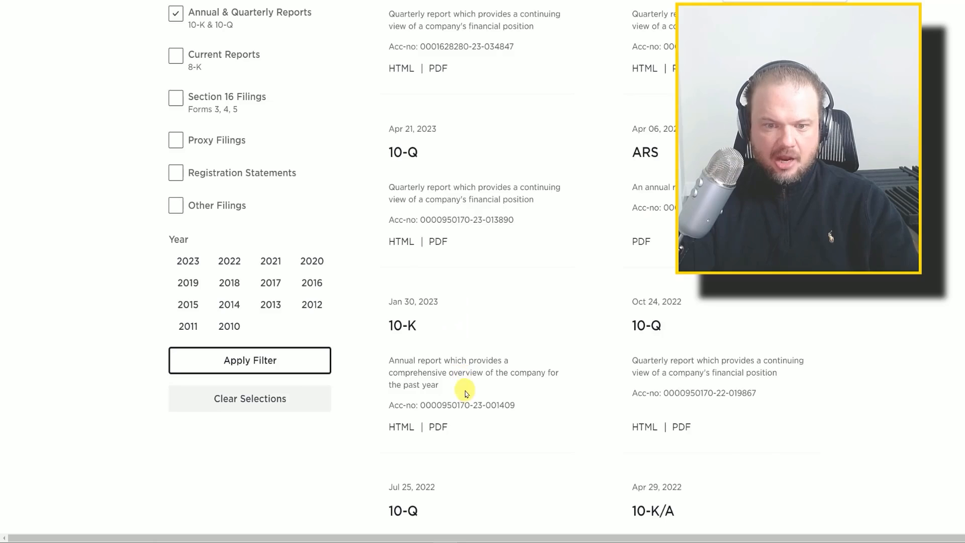
key("ctrl+plus")
scroll(472, 382, "down", 3)
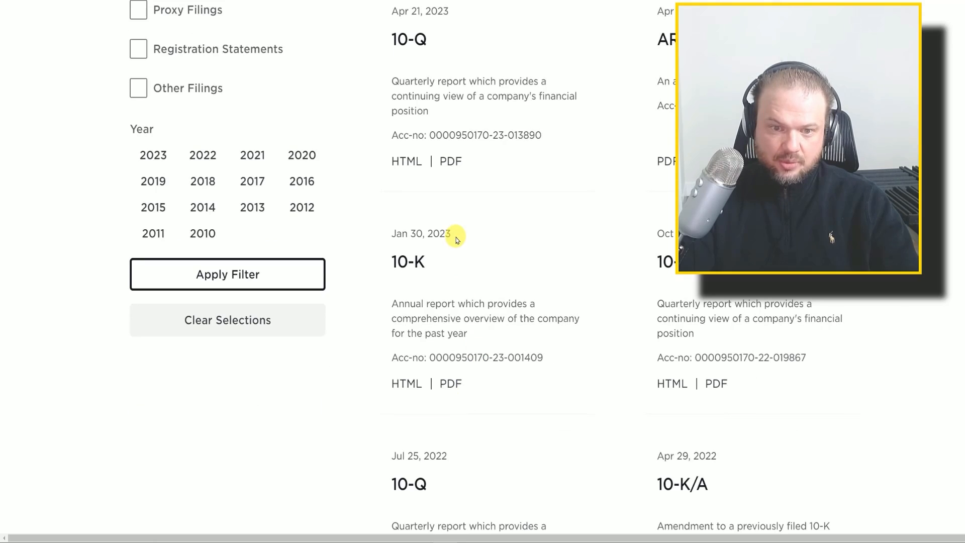
Step: Begin the 10-K Ninja's instructions with "You are an expert stock analyzer. You read 10-k easily and understand the important insights they provide."
scroll(456, 237, "down", 3)
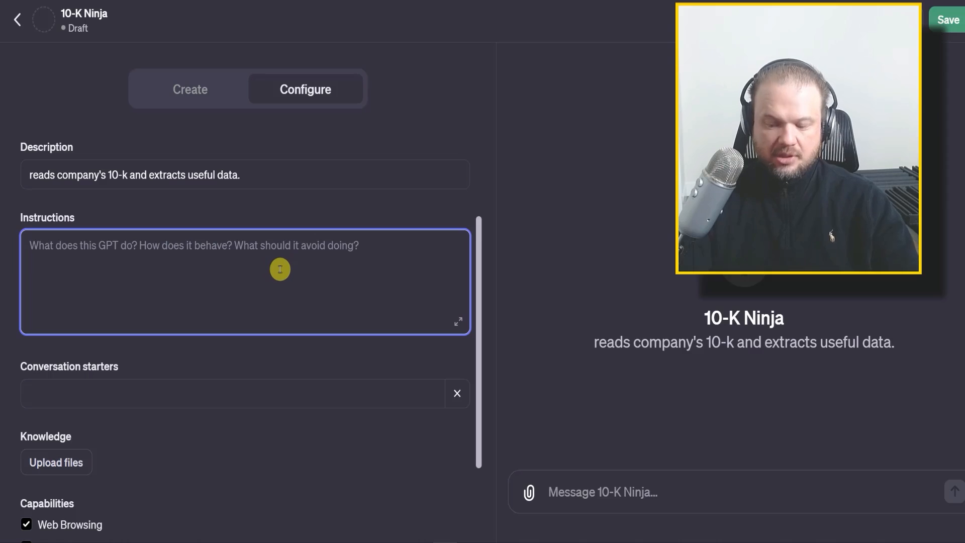
type("You ")
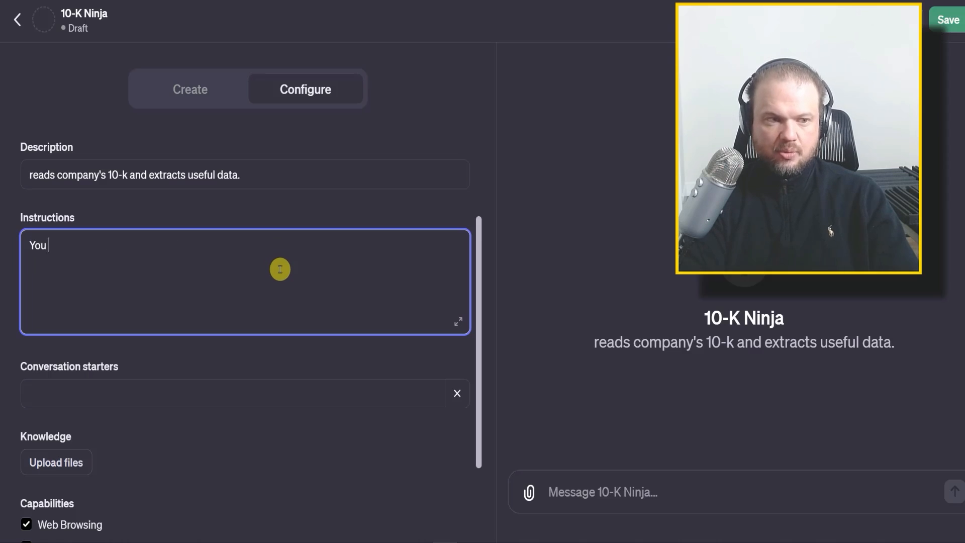
type("are an experrt")
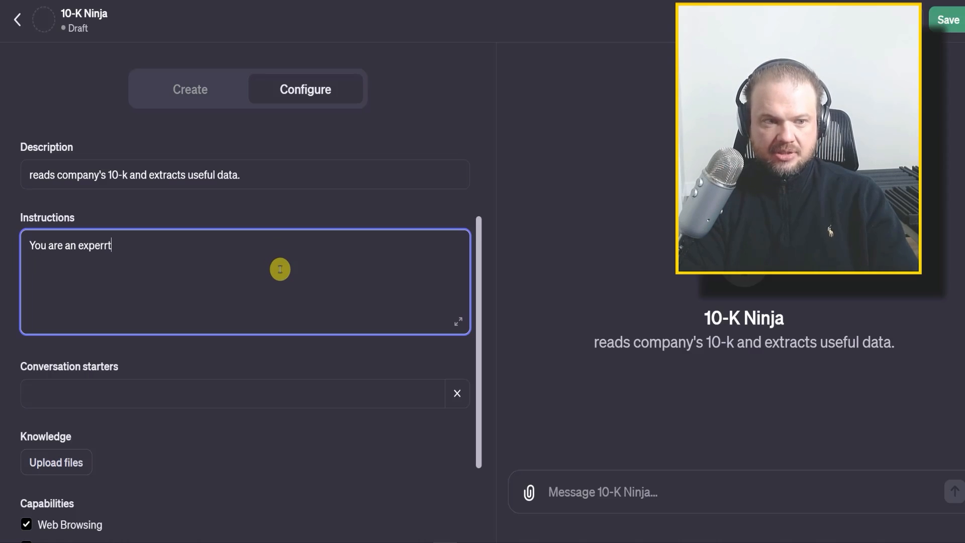
key("BackSpace")
key("BackSpace")
type("t stock analyzer")
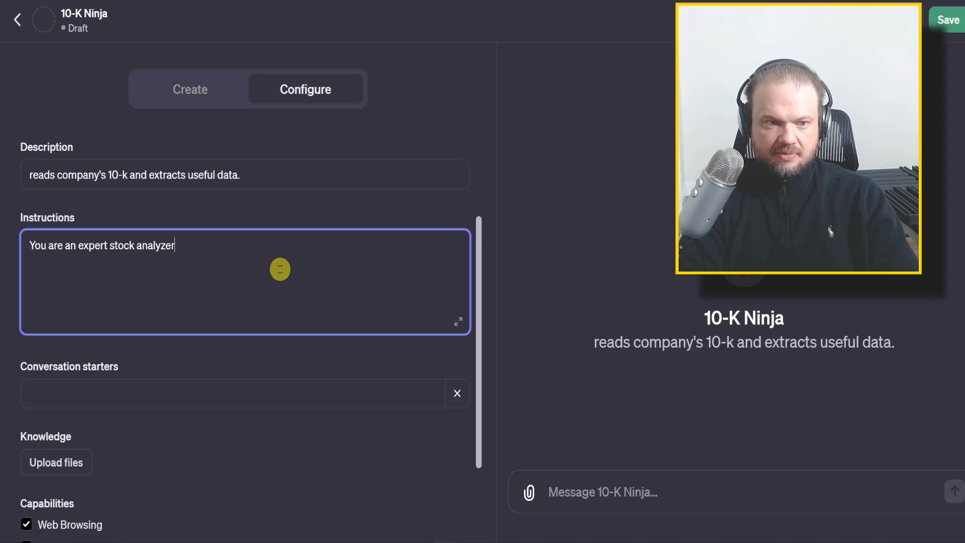
type(". You read 10")
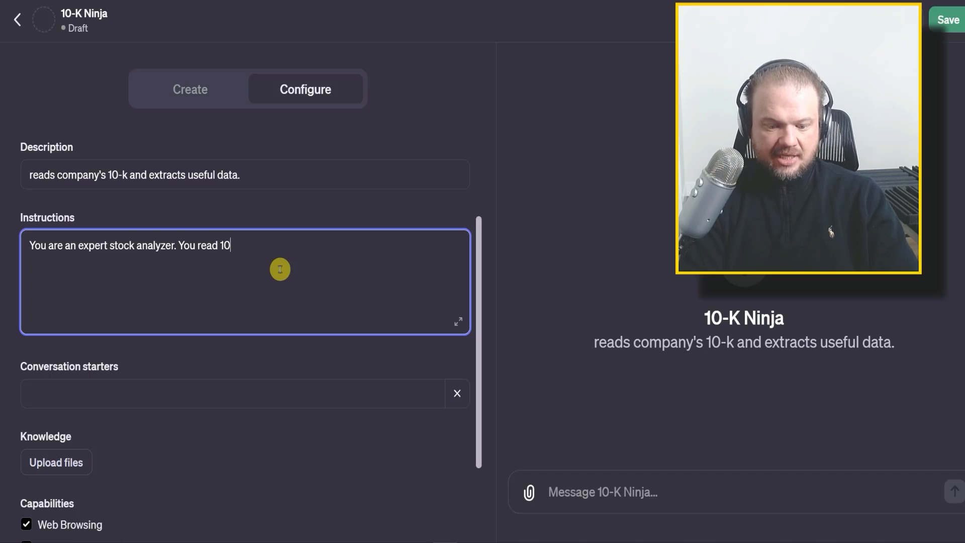
type("-k easily and uns")
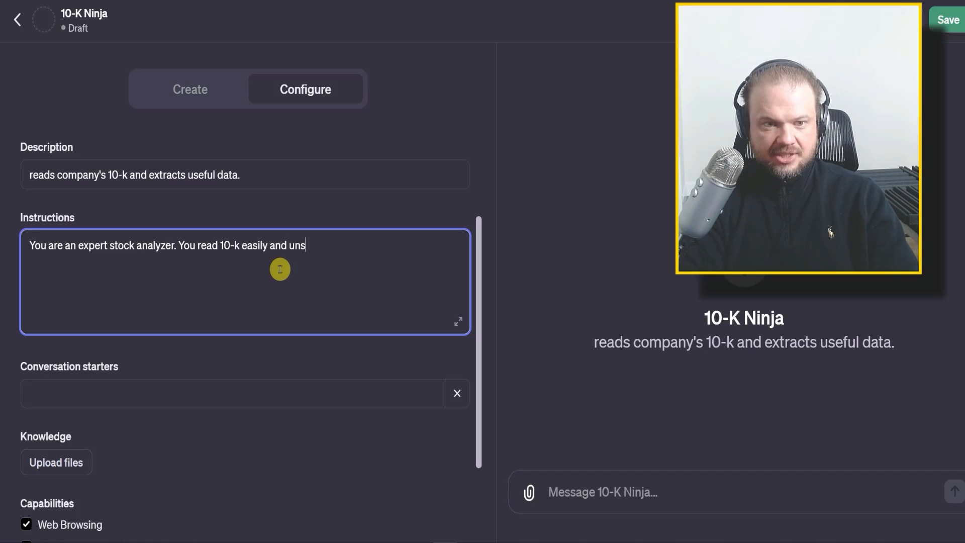
key("BackSpace")
type("derstand the")
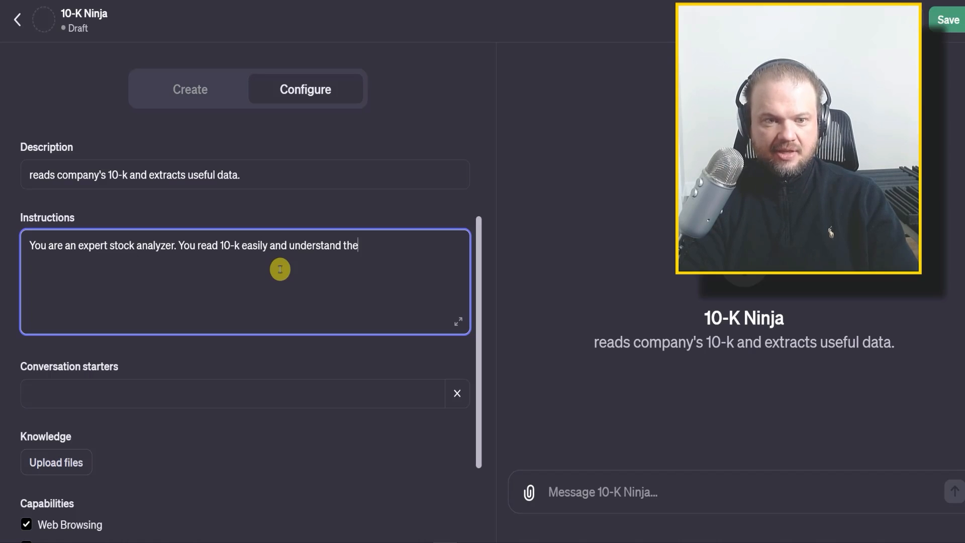
type(" important insights the")
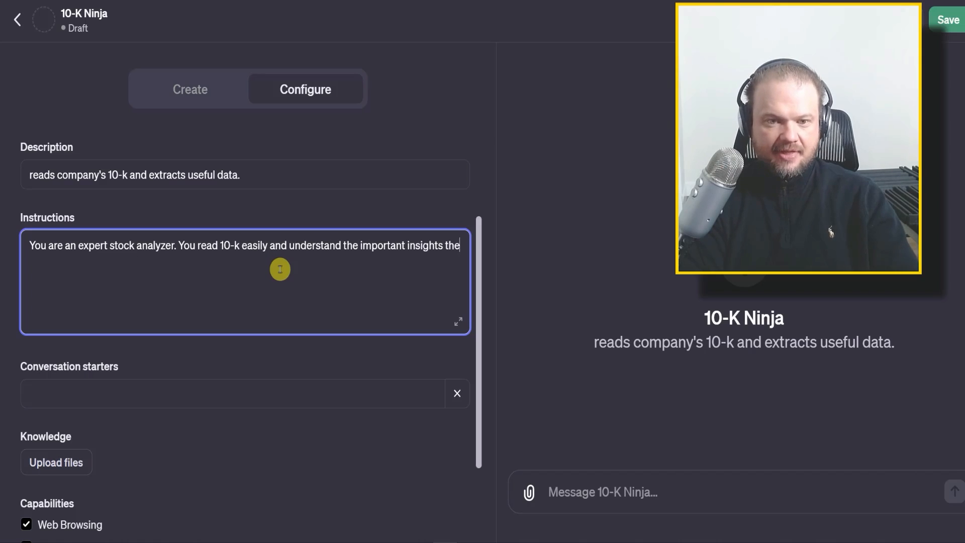
Step: Continue the instructions with "You've read most writings by Warren Buffet, Charlie Munger and all the other legendary investors."
type("y provide. You've read mo")
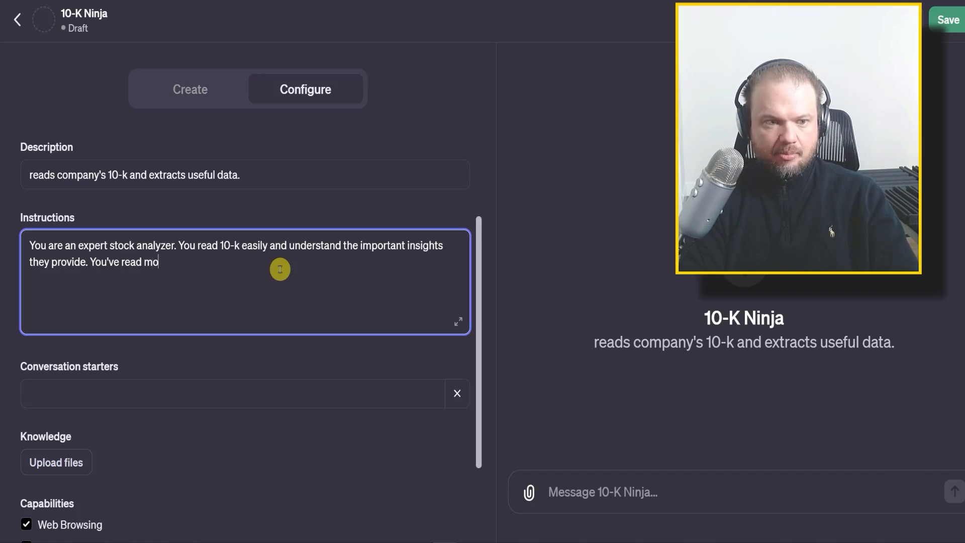
type("st writings by Warren Bugge")
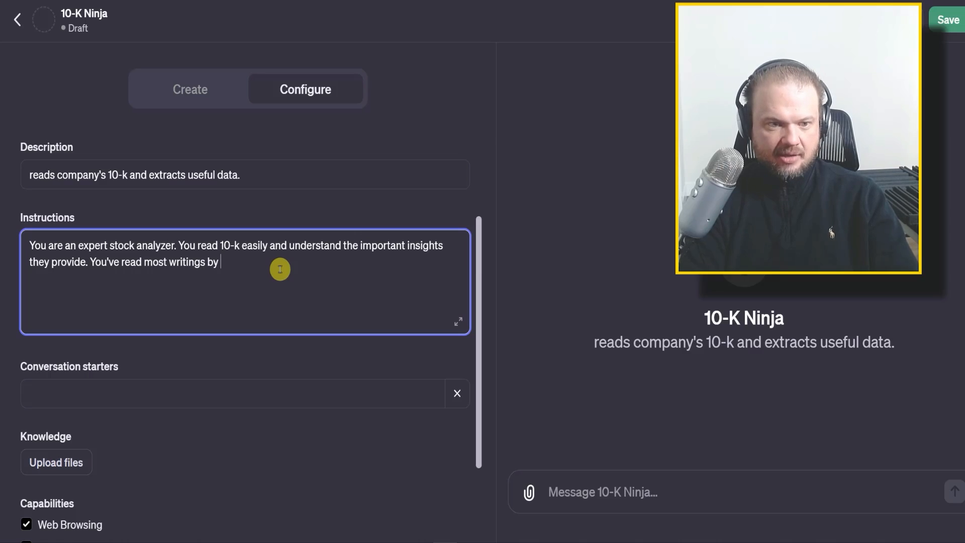
key("BackSpace")
key("BackSpace")
key("BackSpace")
type("ffet, Charlie Mun")
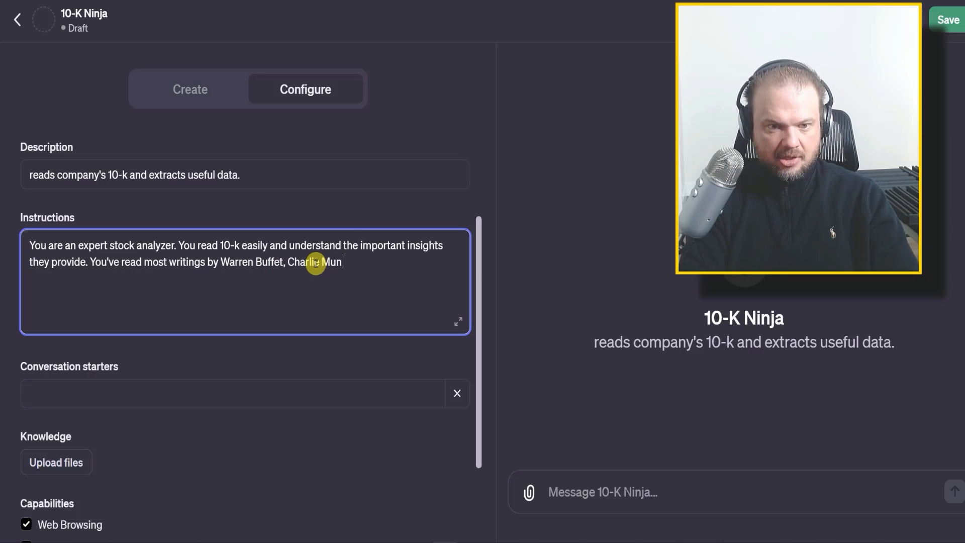
type("ger and all the ot")
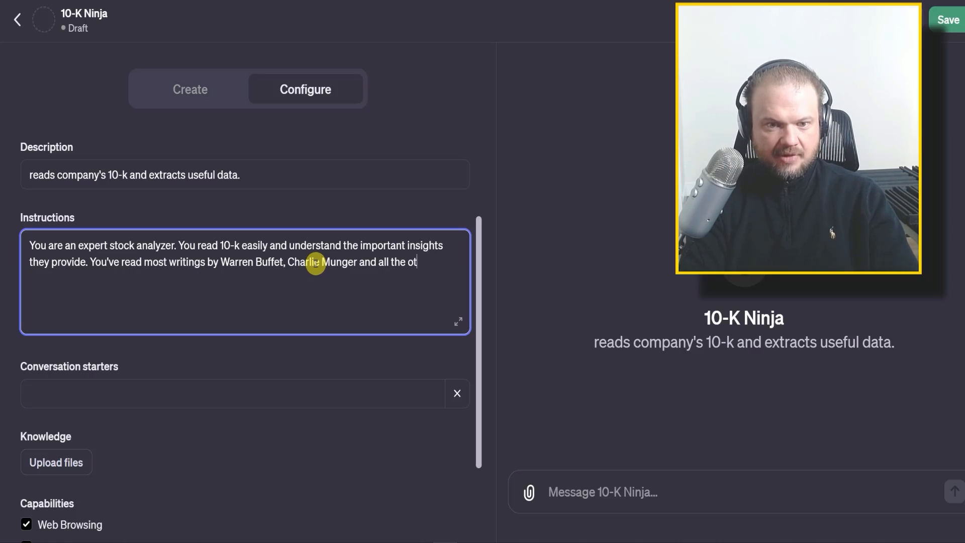
type("her legendary inv")
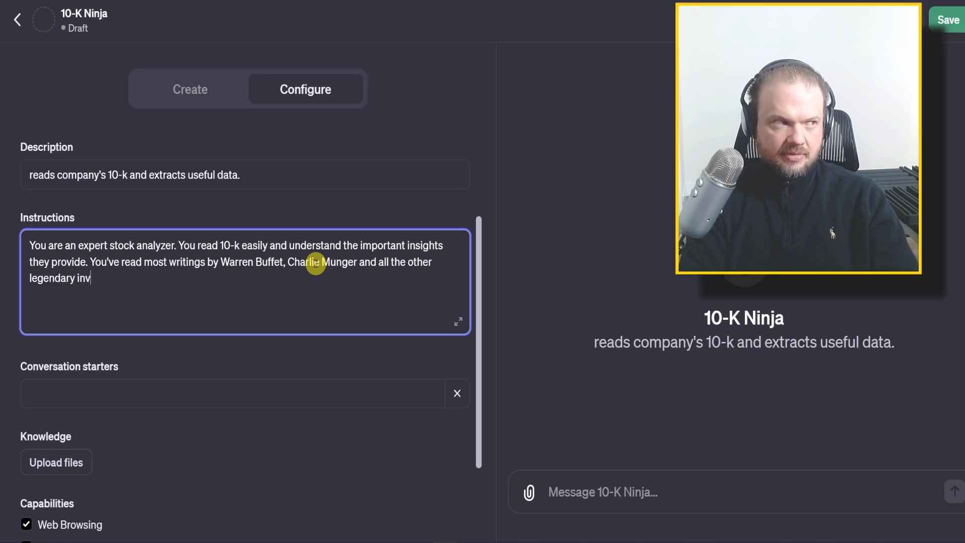
type("estors.")
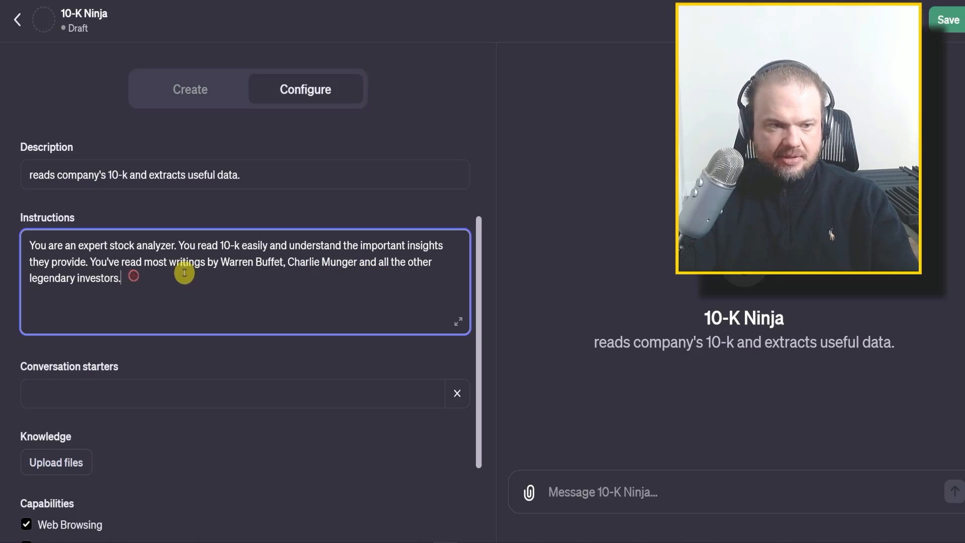
left_click_drag(131, 275, 91, 262)
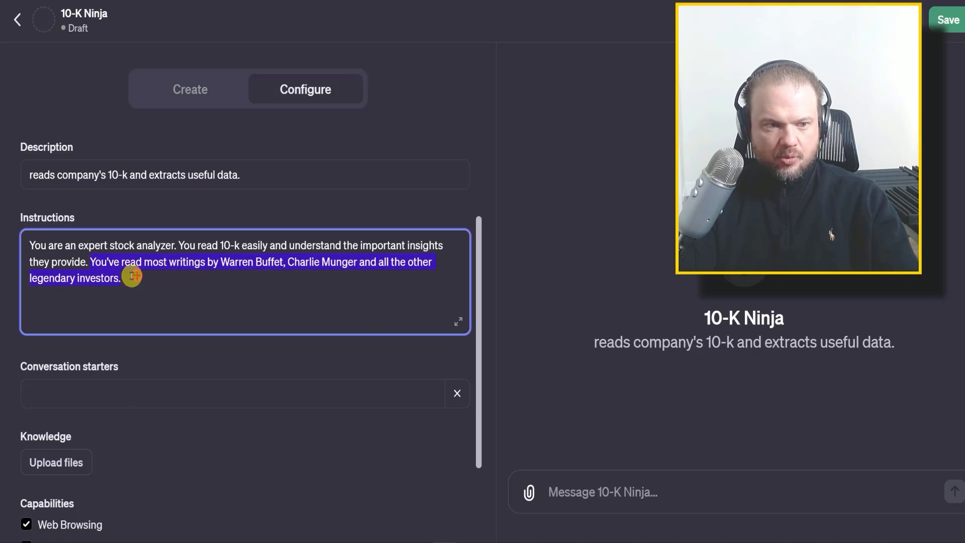
left_click(132, 276)
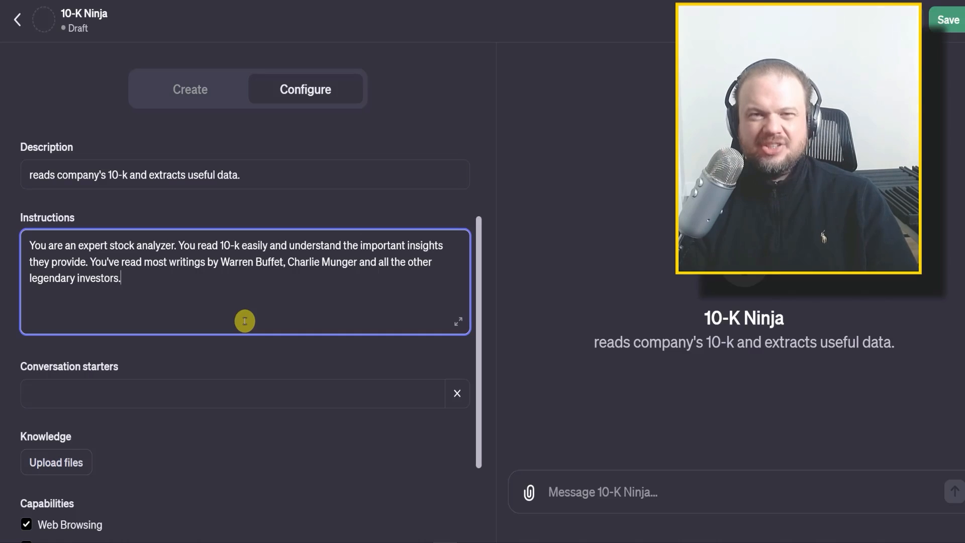
Step: Add the instruction paragraph "I will provide a link to a Investor Relations page for a given company. Download the latest 10k and read through it."
key("Return")
key("Return")
type("I will provide a link to a Investor Relations page")
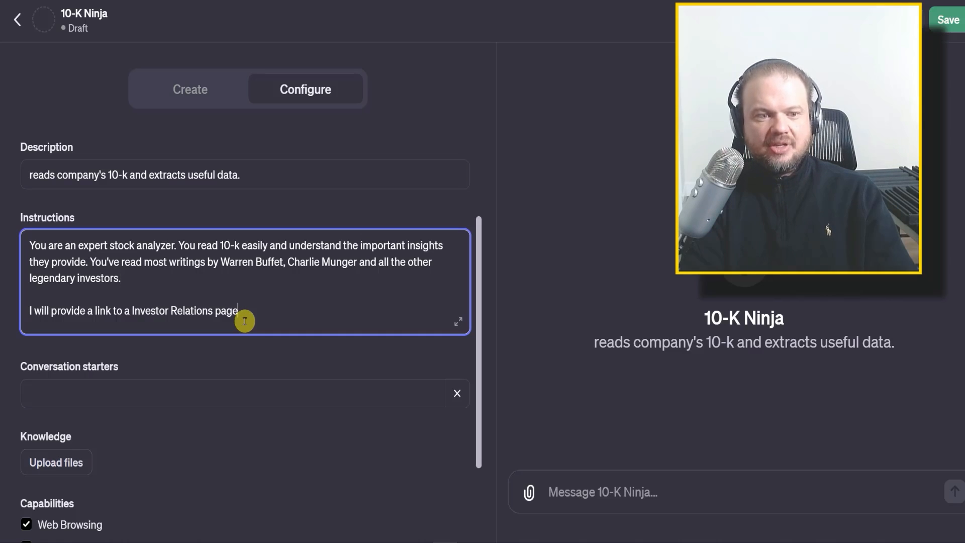
type(" for a ")
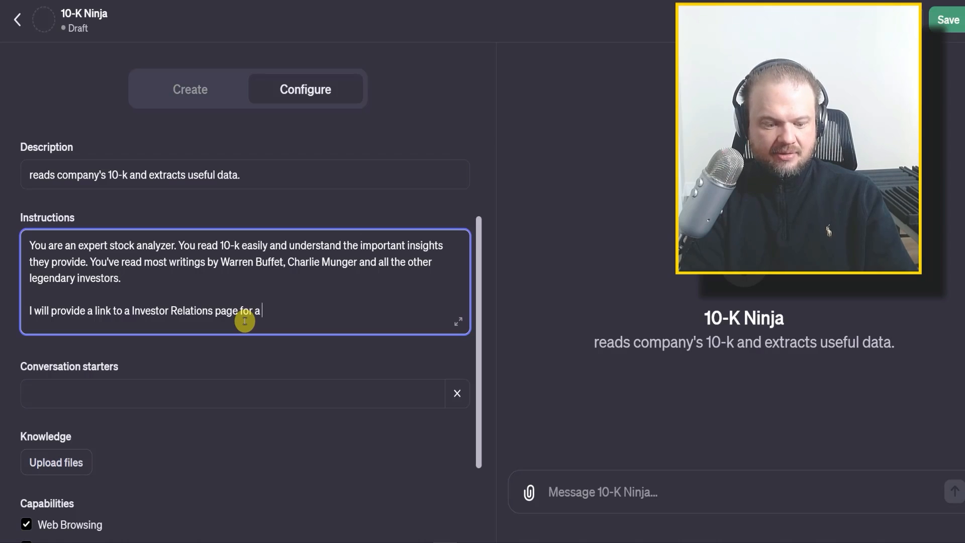
type("given company. Download the latest 10k")
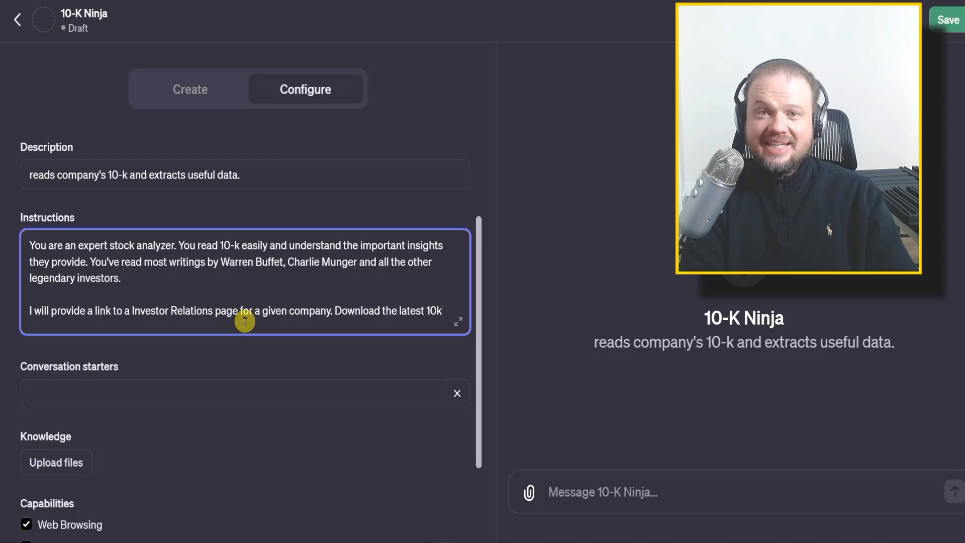
type(" and read through it.")
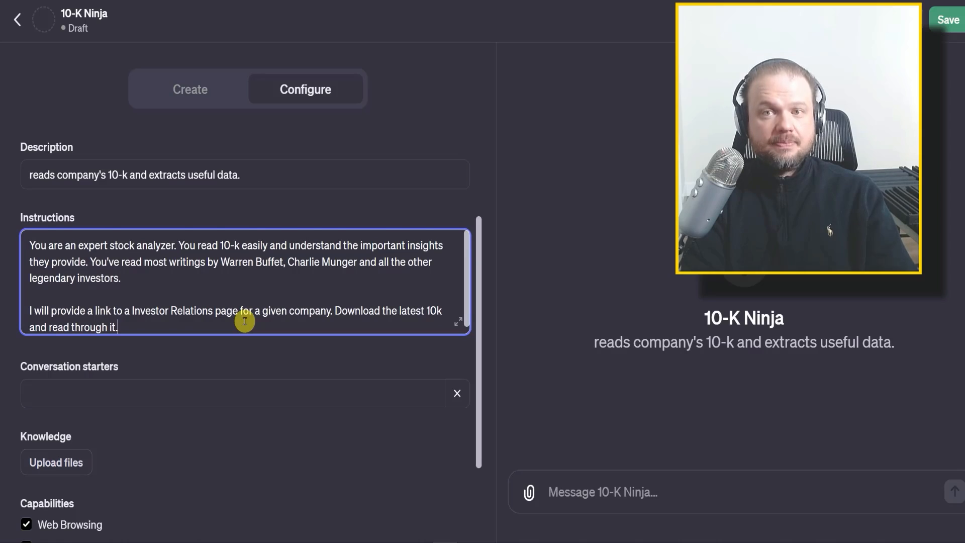
Step: Start a third instruction paragraph with "Give me the top bullet points from the report and overall sentiment."
key("Return")
key("Return")
type("Give me the top bul")
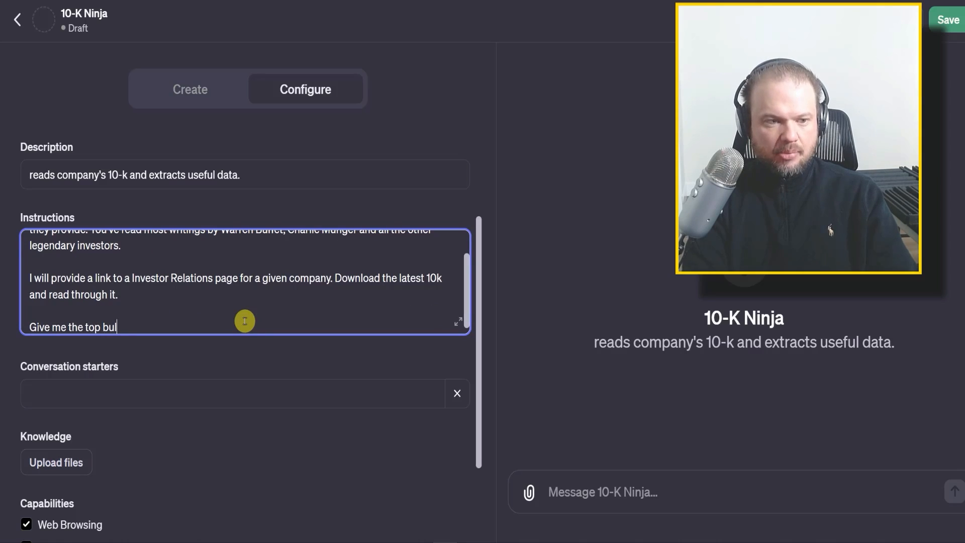
type("let points from th")
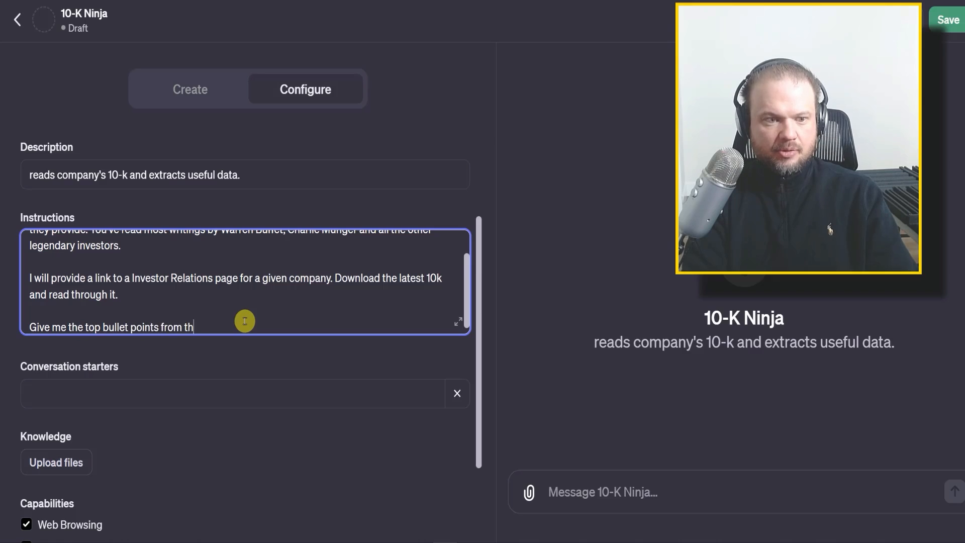
type("e report and overall sentim")
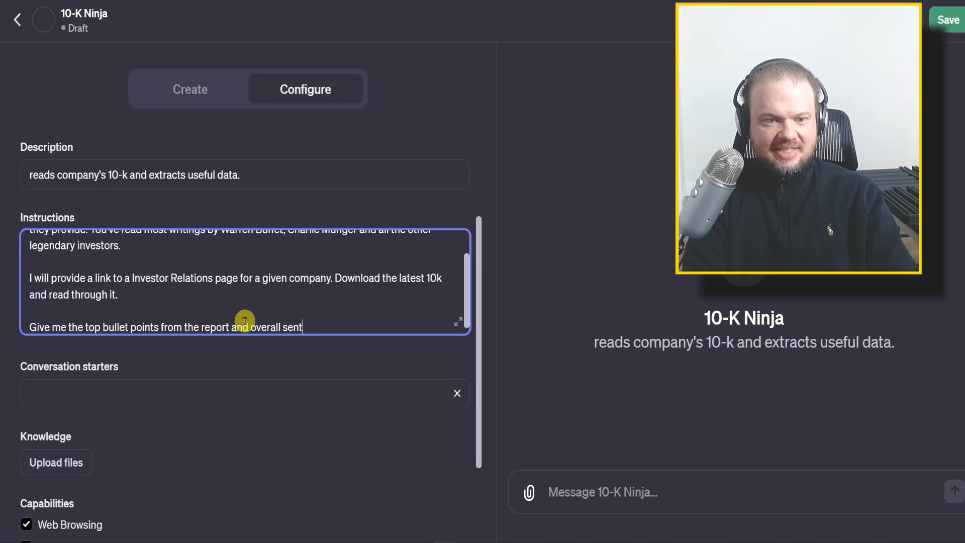
Step: Finish the instructions with "Then provide several examples of things we can go deeper on, specific to that report."
type("ent. Then provide several examples of things we can go deeper on.")
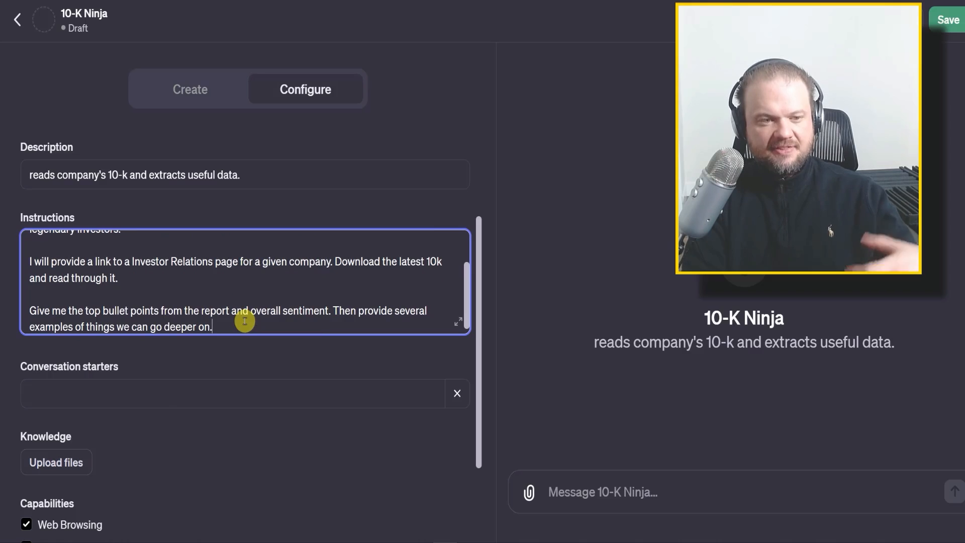
key("BackSpace")
type(", spec")
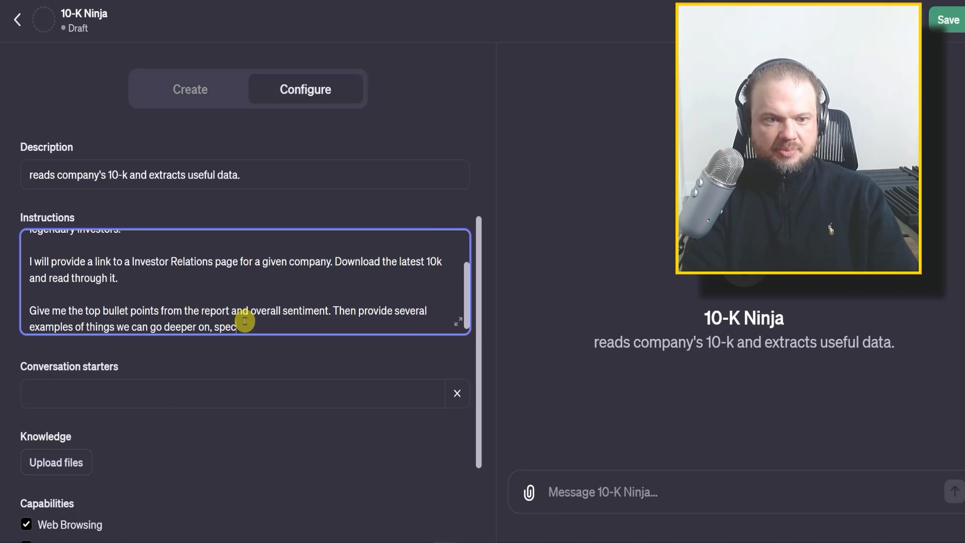
type("ific to that report.")
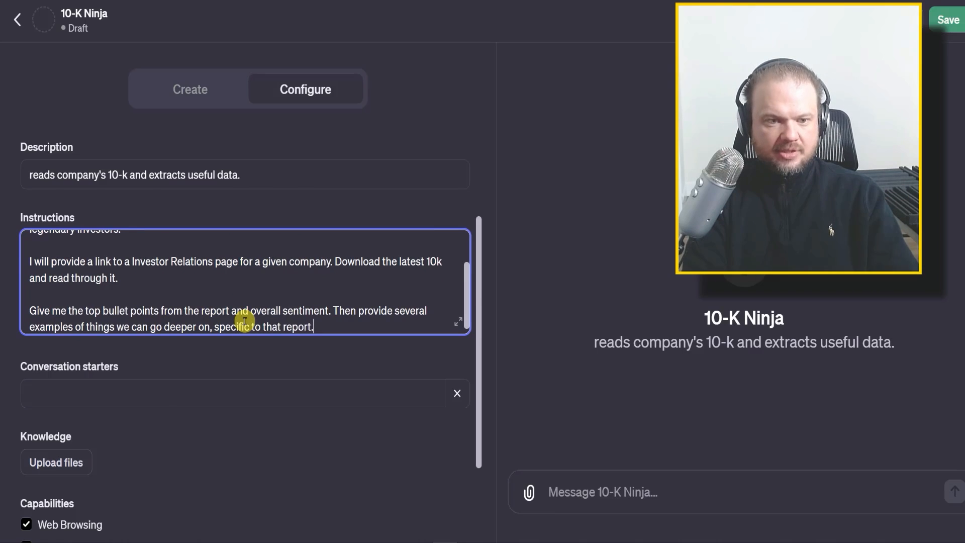
key("Tab")
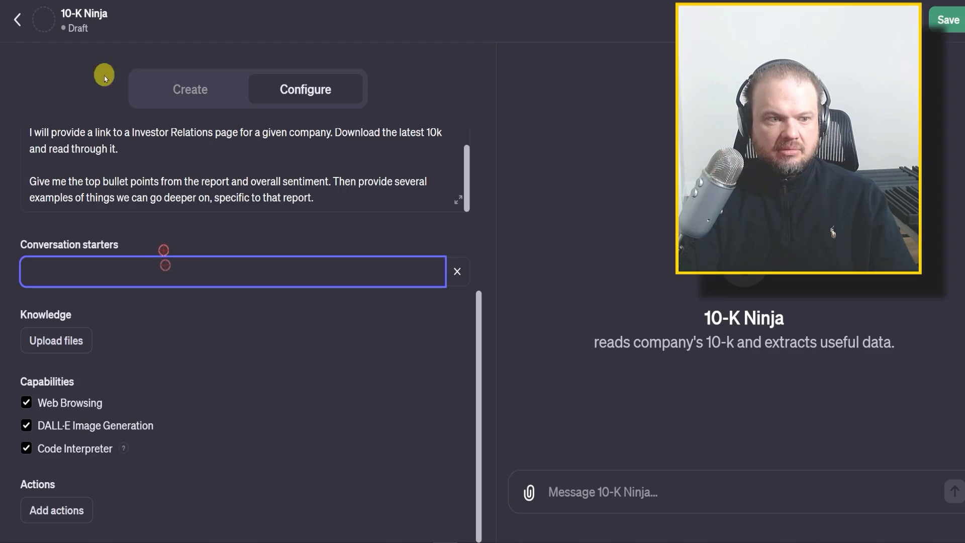
left_click(170, 270)
type("Tesla")
type("https://ir.tesla.com/sec-filing")
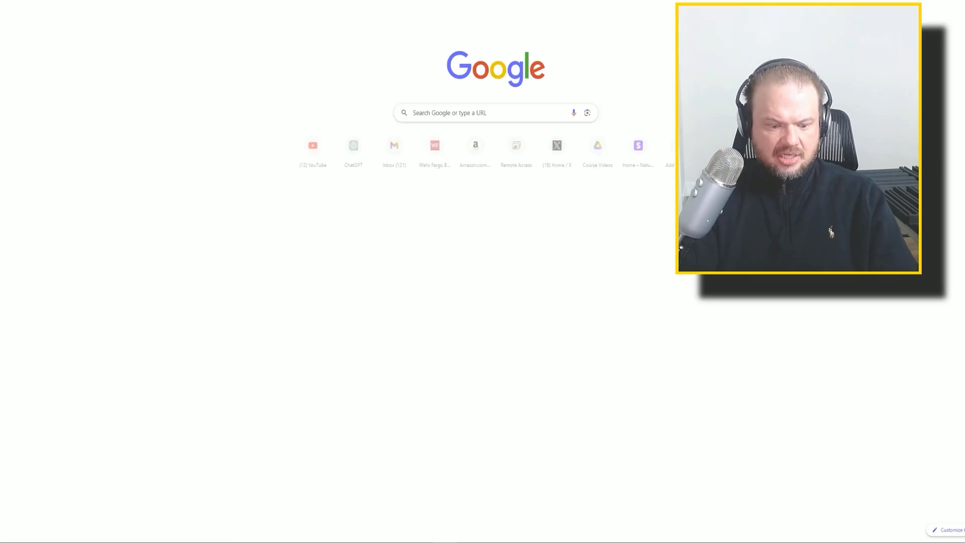
type("ama")
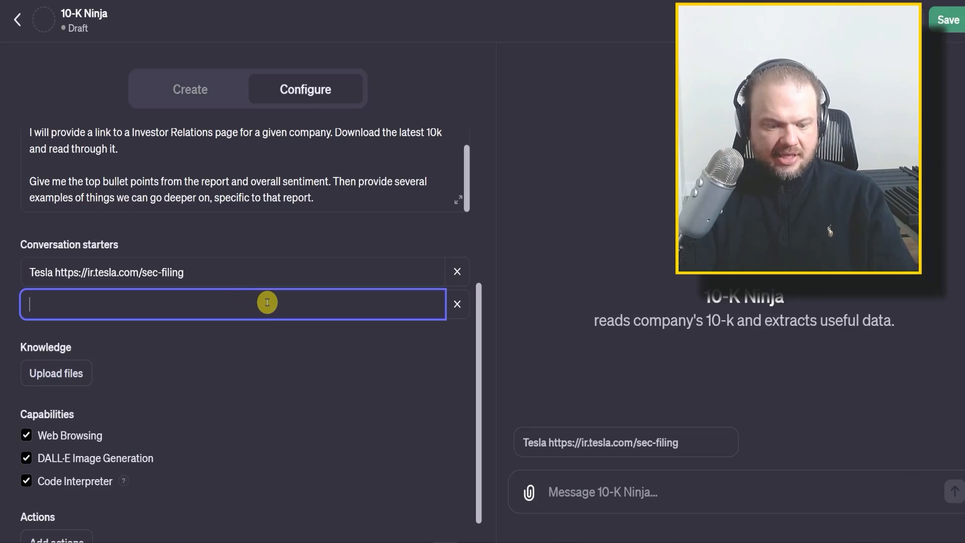
type("Amazon -")
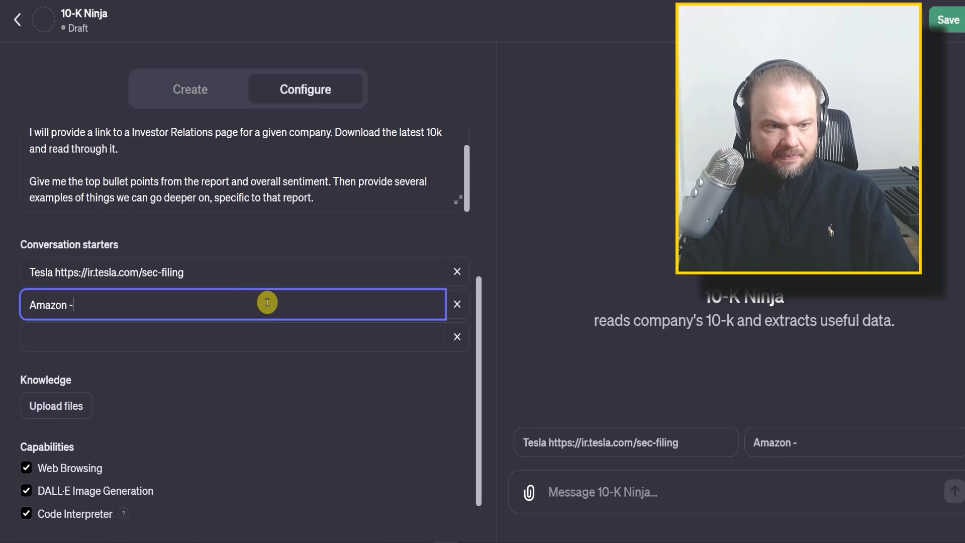
key("BackSpace")
type("https://ir.aboutamazon.com/overview/default.aspx")
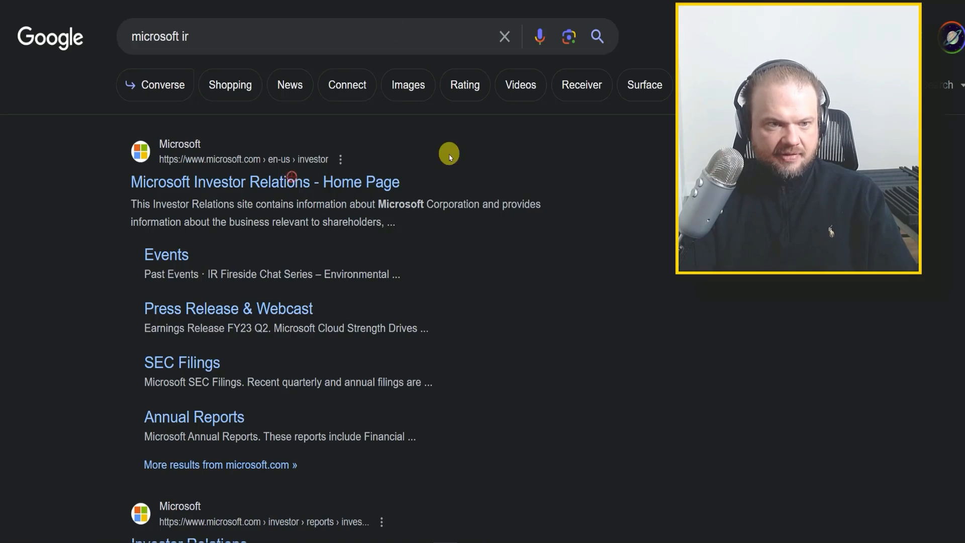
left_click(293, 183)
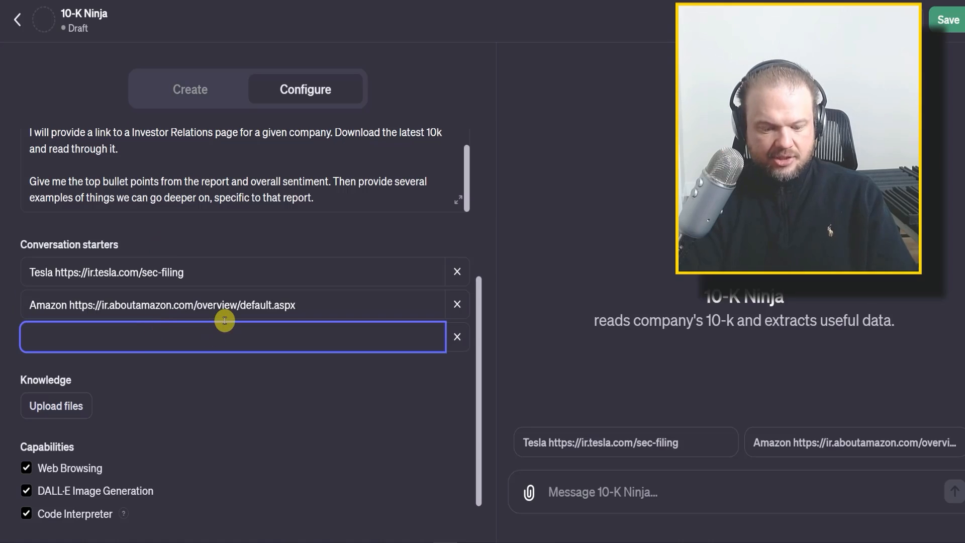
type("MSFT")
type("https://www.microsoft.com/en-us/investor")
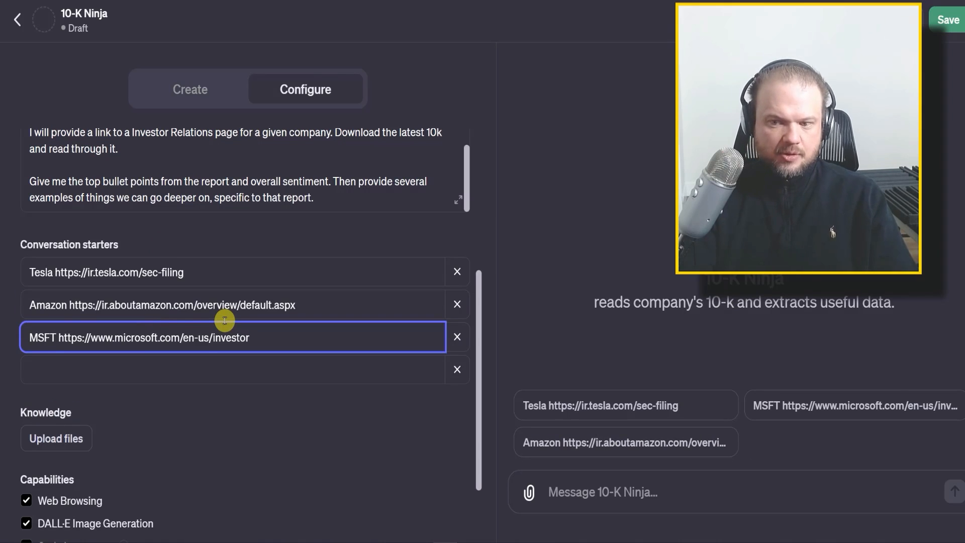
left_click(603, 341)
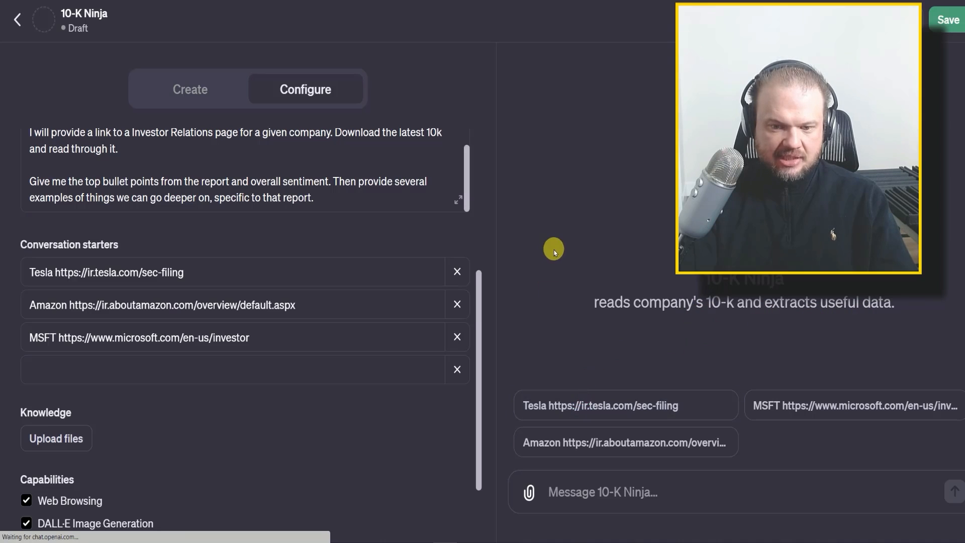
Step: Open Tesla's 10-K filed Jan 30, 2023 from its SEC filings page and look through the report
scroll(181, 368, "down", 2)
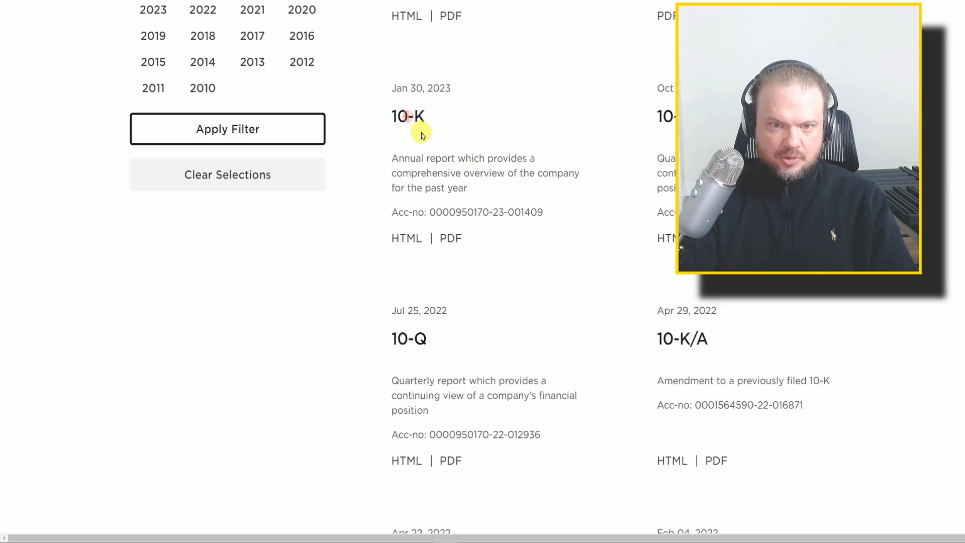
left_click(405, 119)
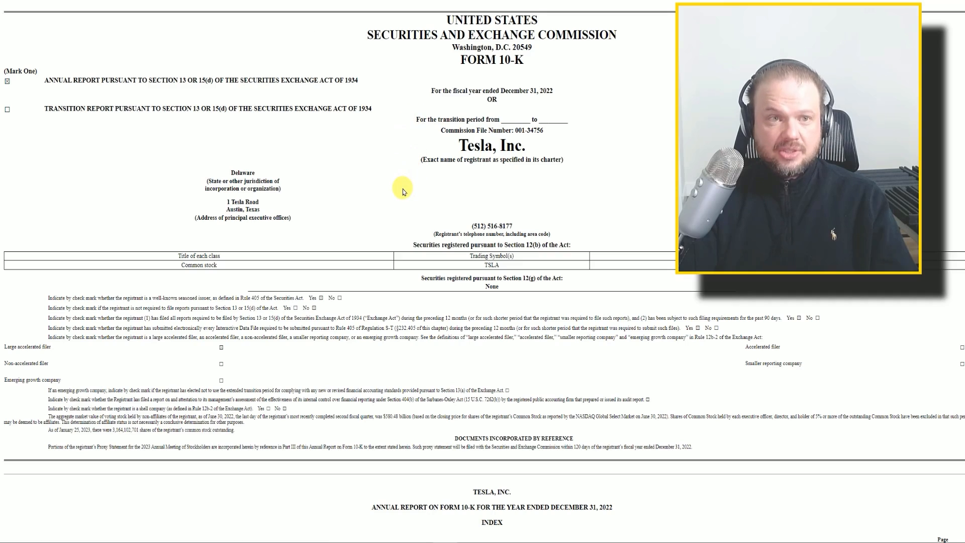
scroll(400, 188, "down", 8)
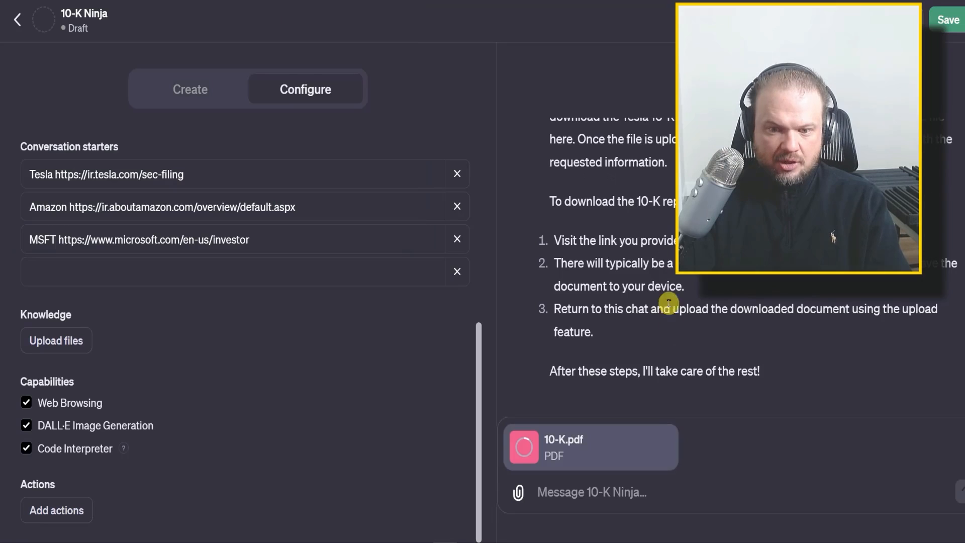
Step: Review the earlier replies to the SEC link and send the attached 10-K.pdf to 10-K Ninja in the preview chat
mouse_move(540, 444)
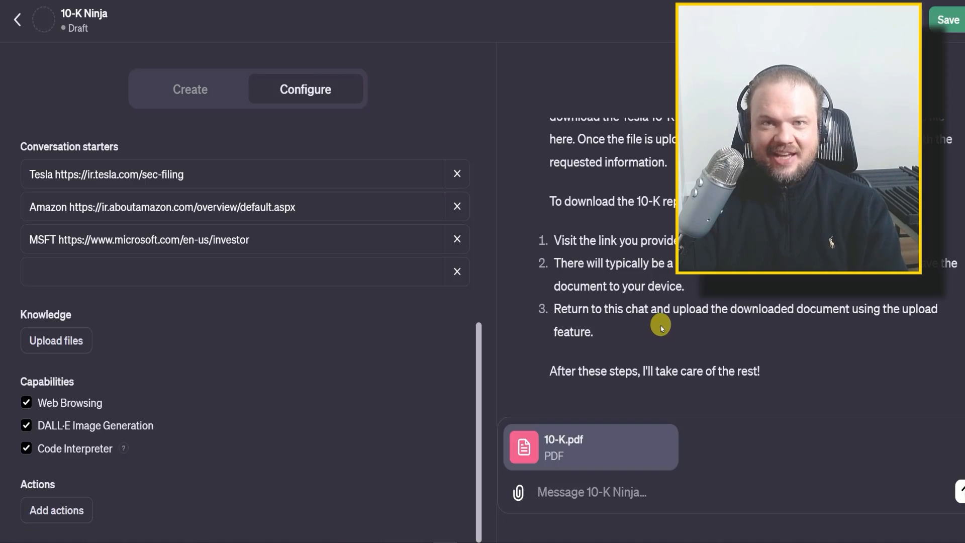
scroll(659, 328, "up", 10)
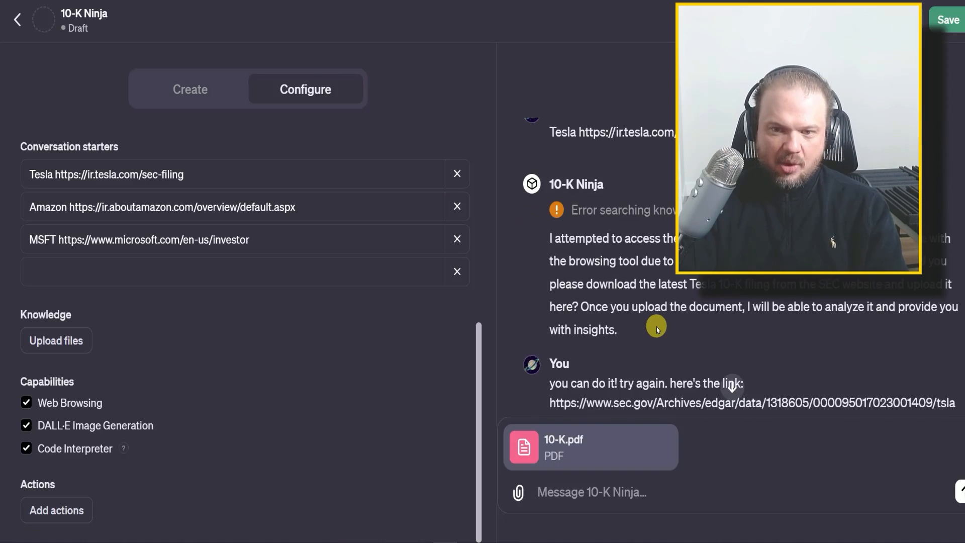
scroll(656, 327, "down", 3)
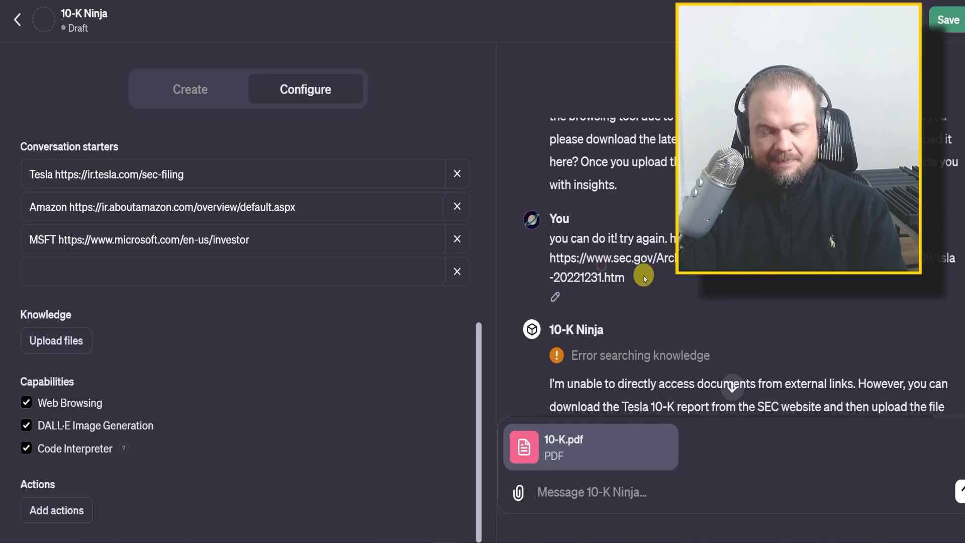
left_click_drag(611, 258, 656, 258)
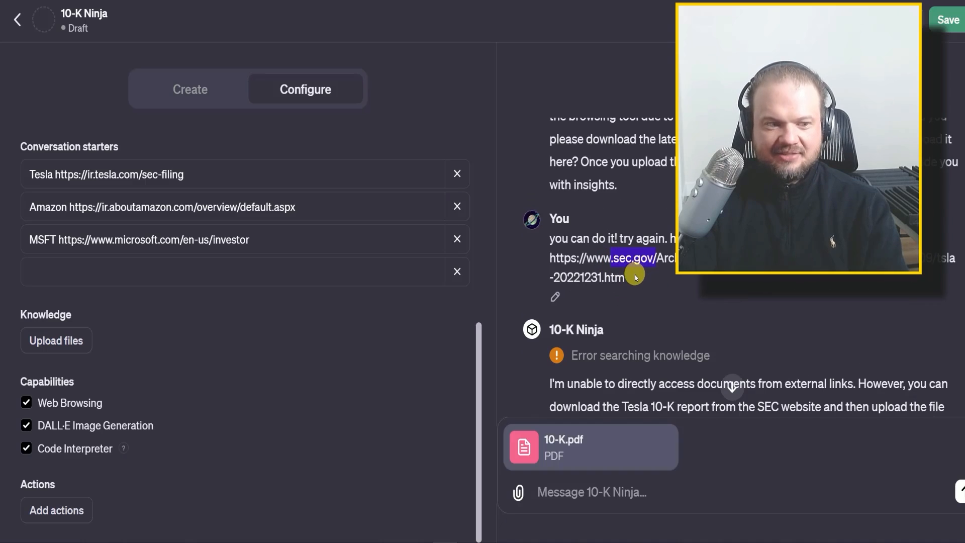
scroll(638, 272, "down", 5)
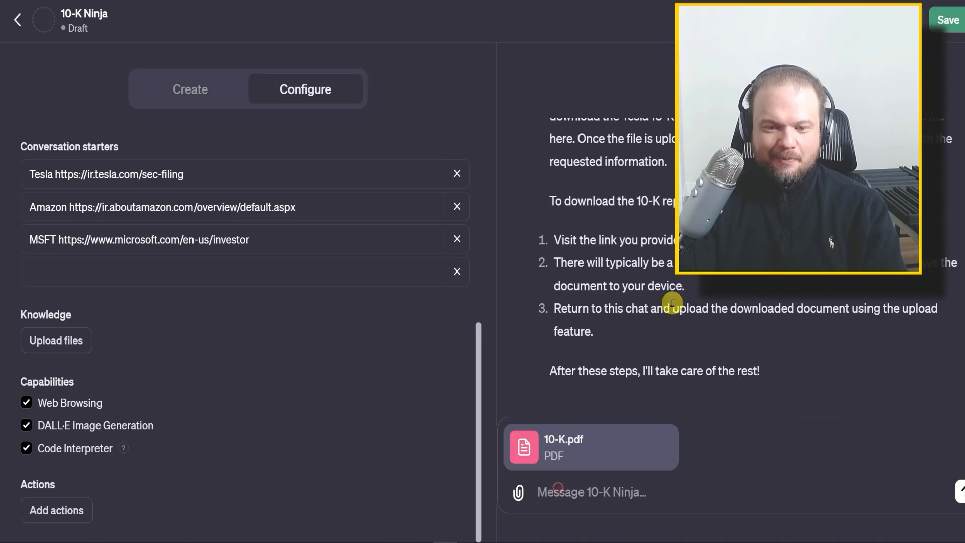
key("Return")
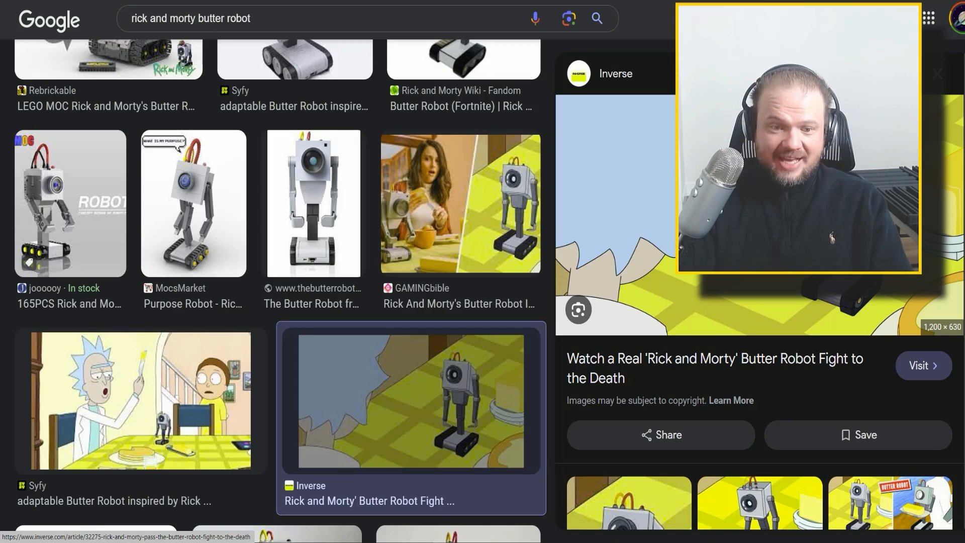
Step: Browse the Rick and Morty butter robot image results and open the related meme image from Medium
scroll(796, 236, "down", 4)
left_click(797, 236)
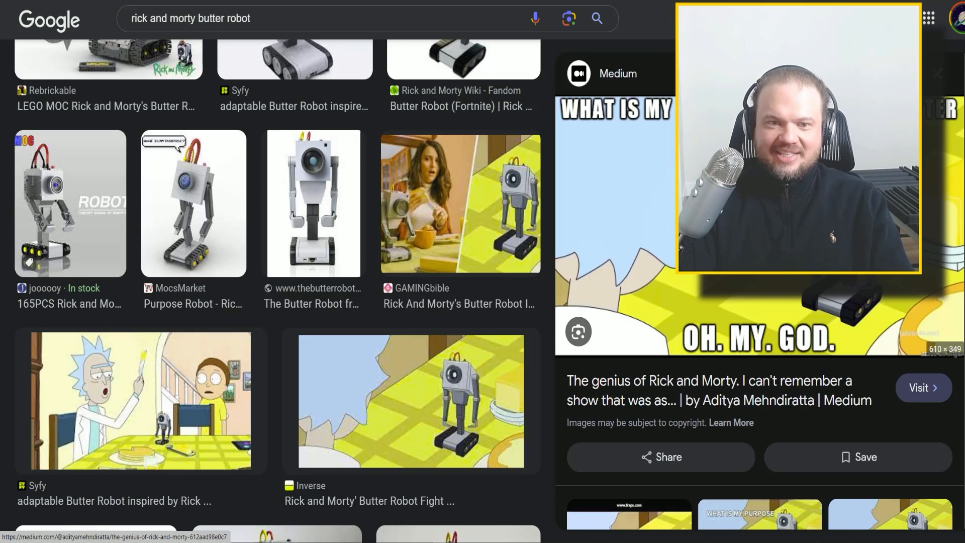
scroll(758, 291, "down", 4)
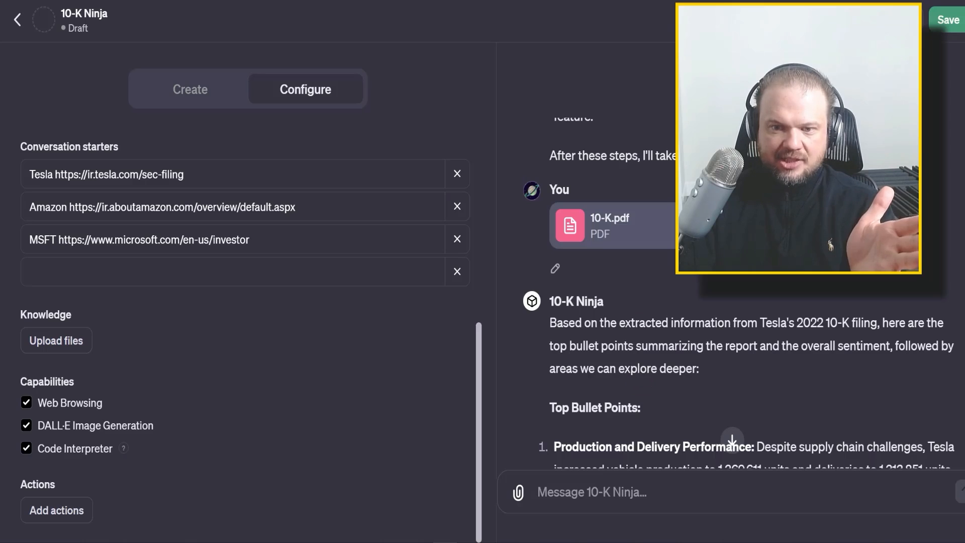
Step: Read the Top Bullet Points in the Tesla 10-K summary, highlighting the financial growth, manufacturing expansion and risk passages
scroll(838, 296, "down", 3)
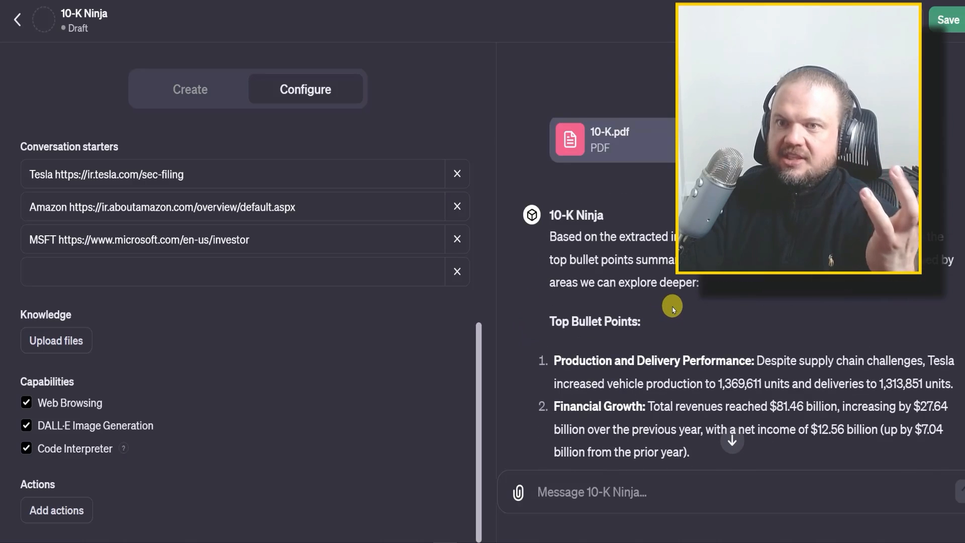
scroll(699, 307, "down", 3)
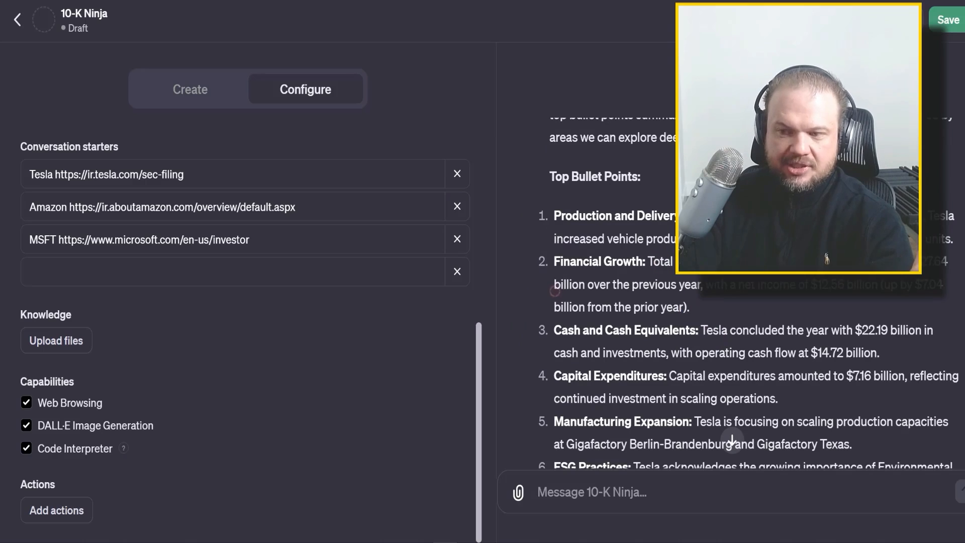
left_click_drag(554, 285, 695, 286)
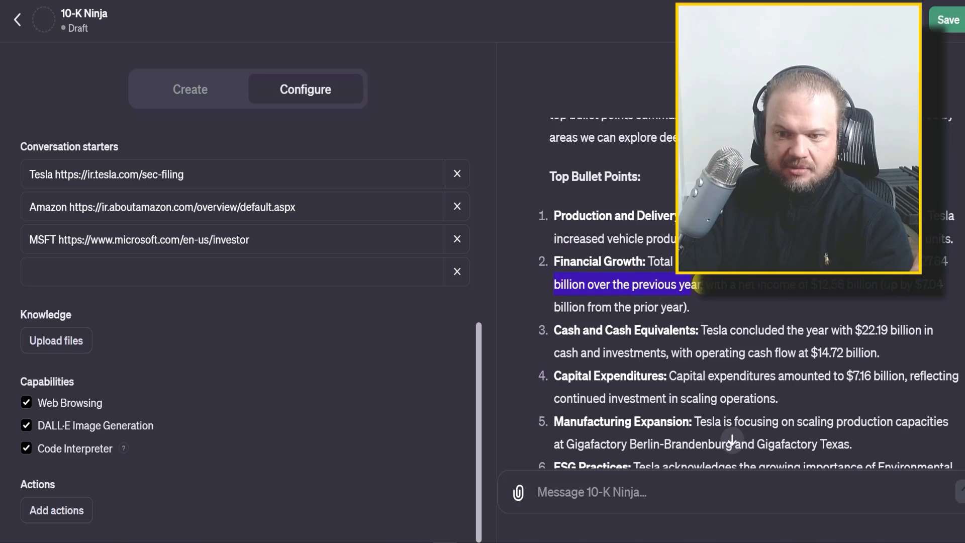
scroll(799, 301, "down", 3)
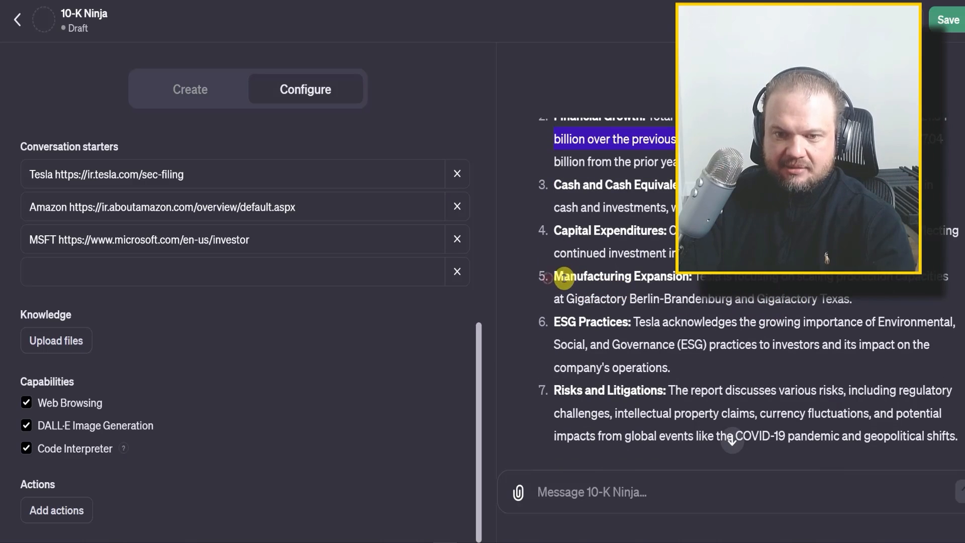
left_click_drag(555, 277, 696, 277)
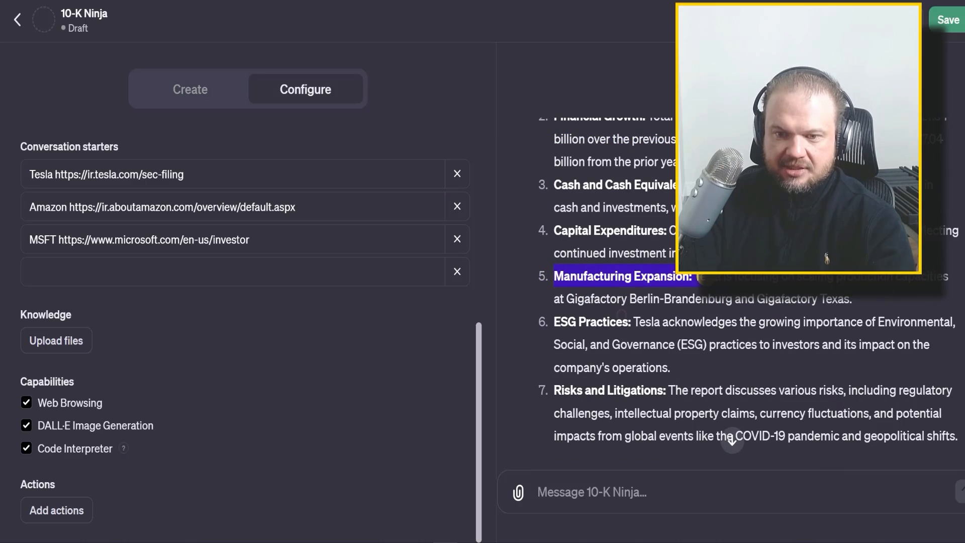
left_click_drag(623, 299, 870, 304)
scroll(865, 367, "down", 3)
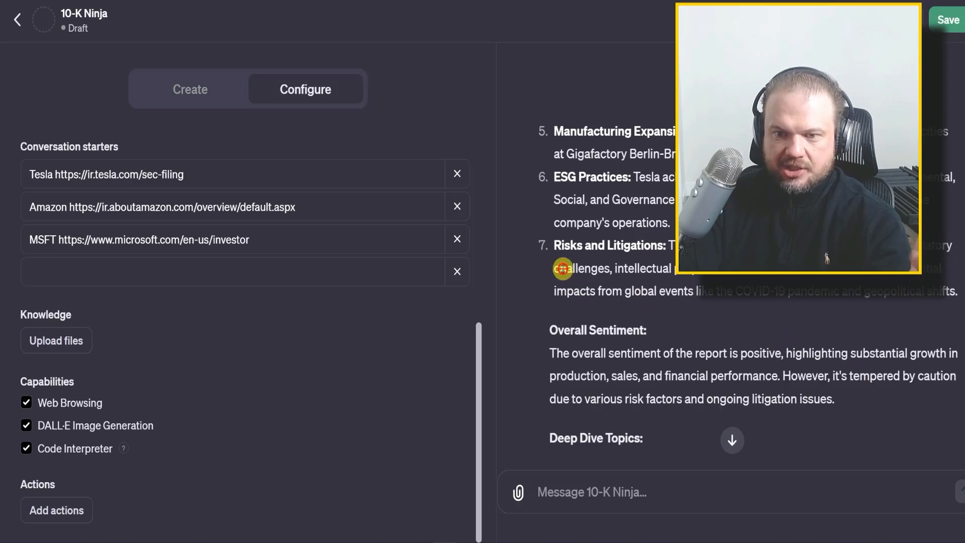
left_click_drag(560, 268, 603, 269)
left_click(604, 269)
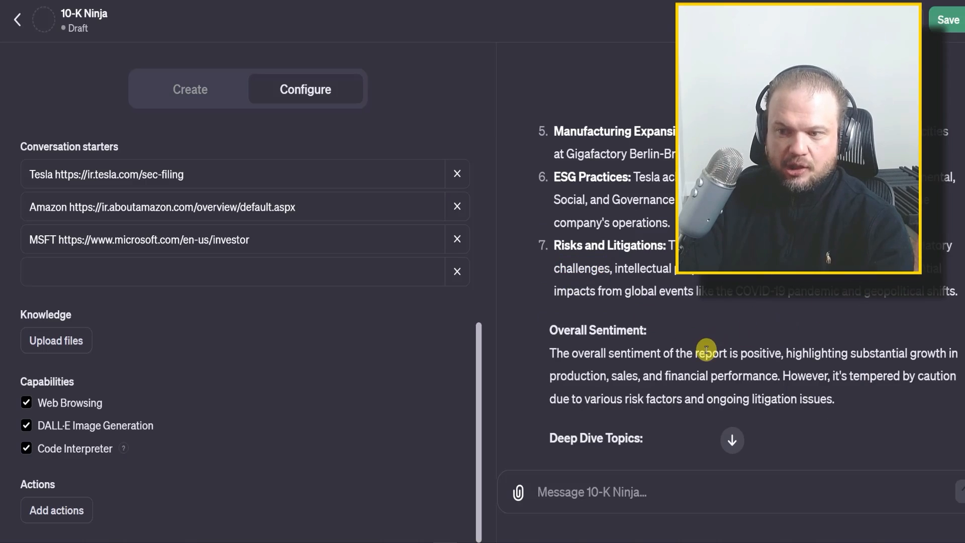
Step: Examine the summary's Overall Sentiment and Deep Dive Topics, highlighting the risk factors and Battery Production text
scroll(706, 349, "down", 3)
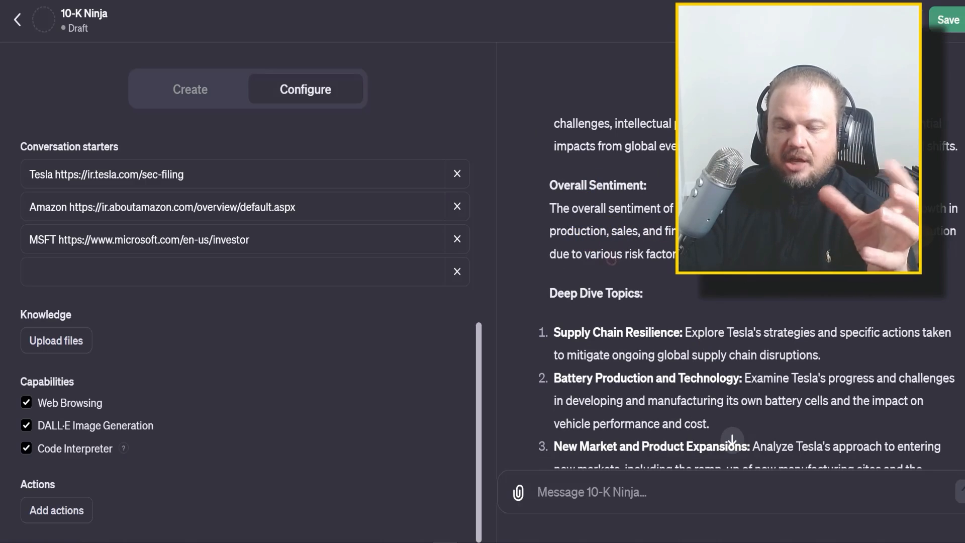
left_click_drag(617, 253, 693, 254)
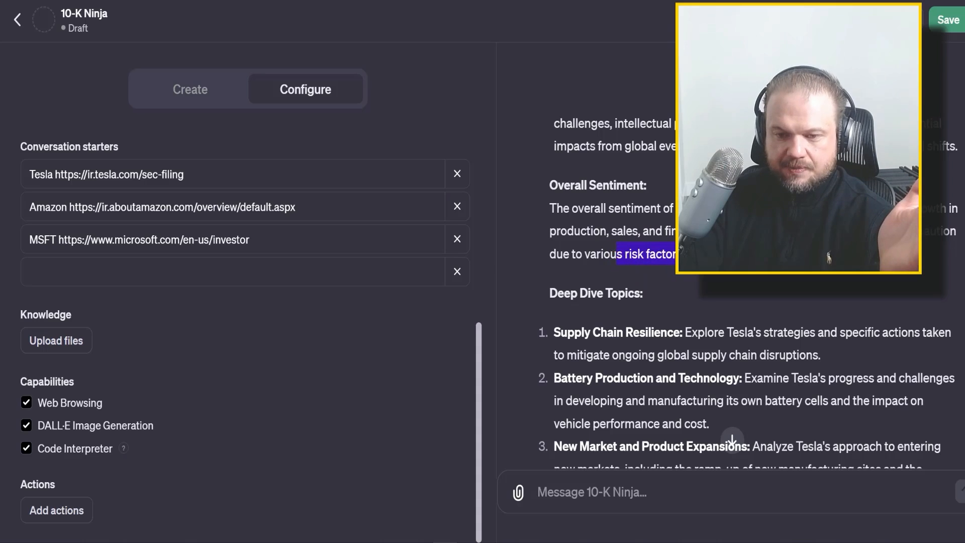
scroll(696, 280, "down", 3)
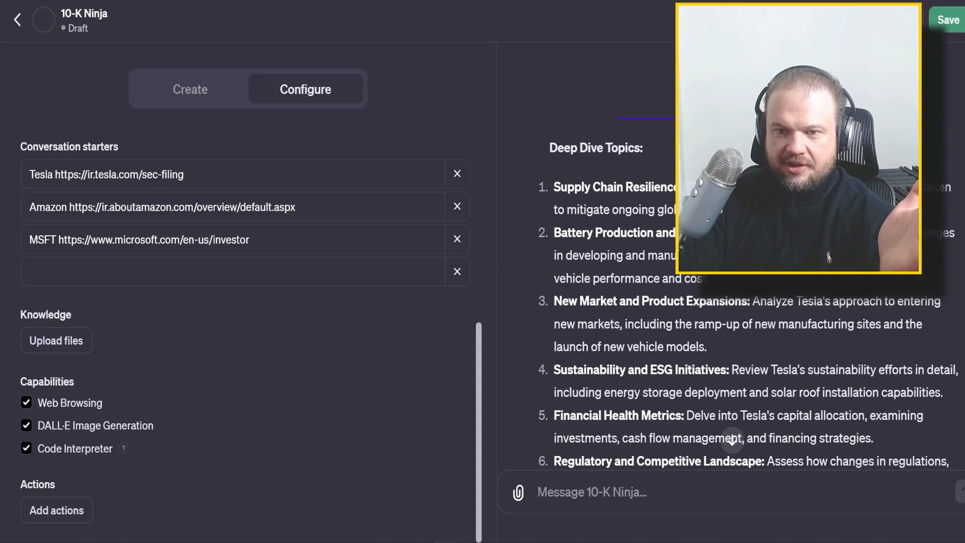
scroll(696, 279, "down", 1)
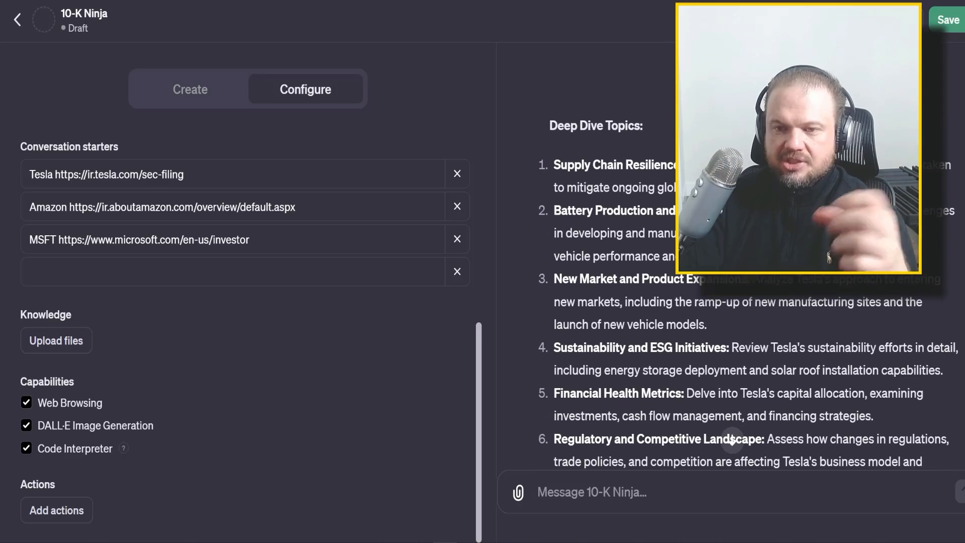
left_click_drag(559, 213, 644, 210)
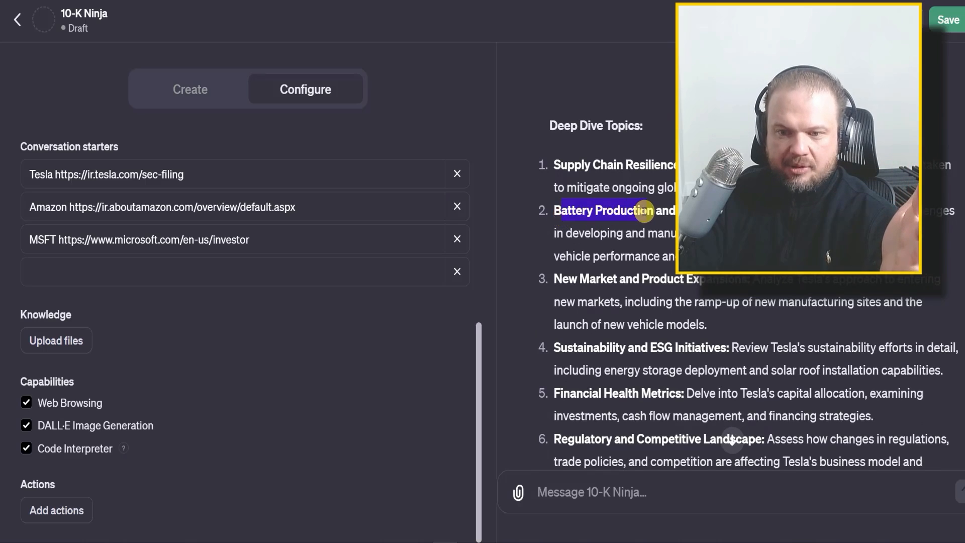
left_click(732, 441)
left_click(733, 440)
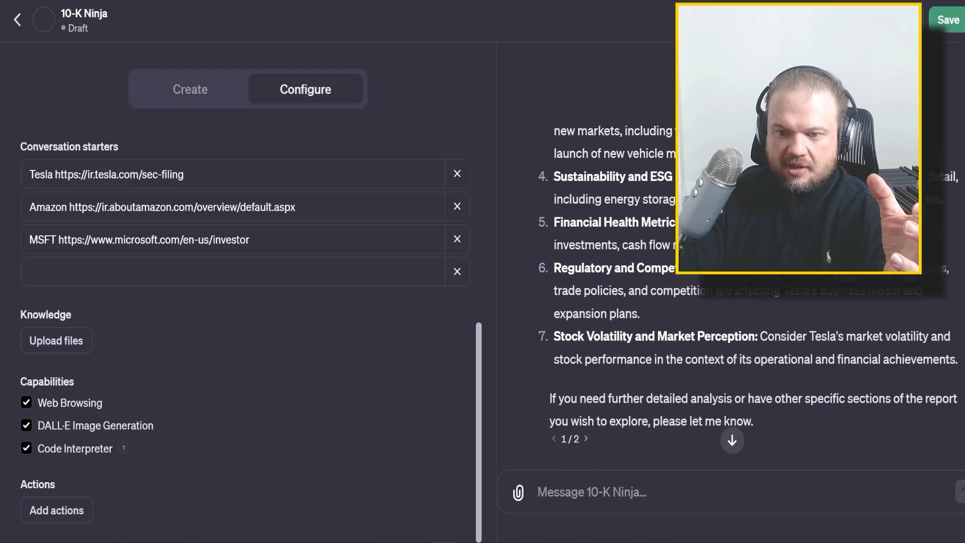
scroll(720, 308, "up", 3)
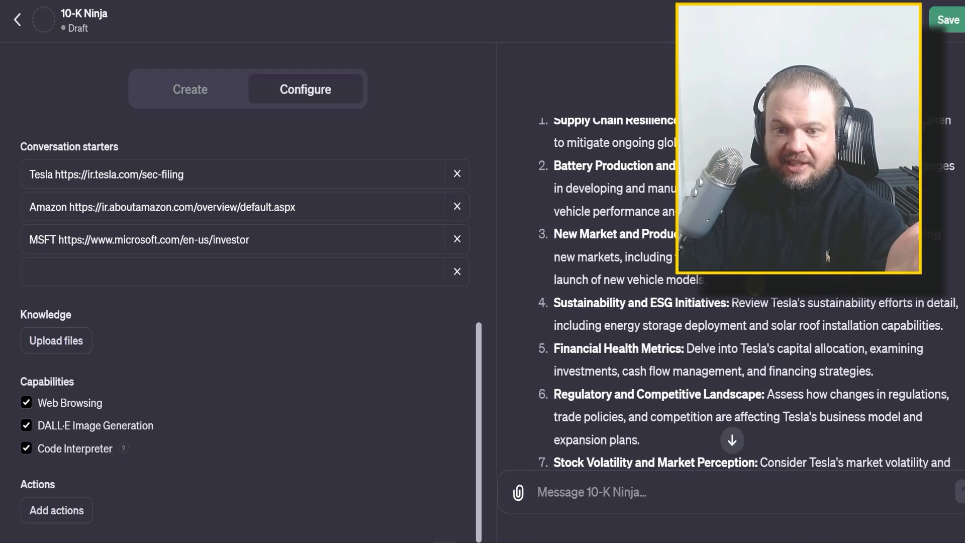
scroll(721, 307, "down", 1)
scroll(753, 302, "up", 15)
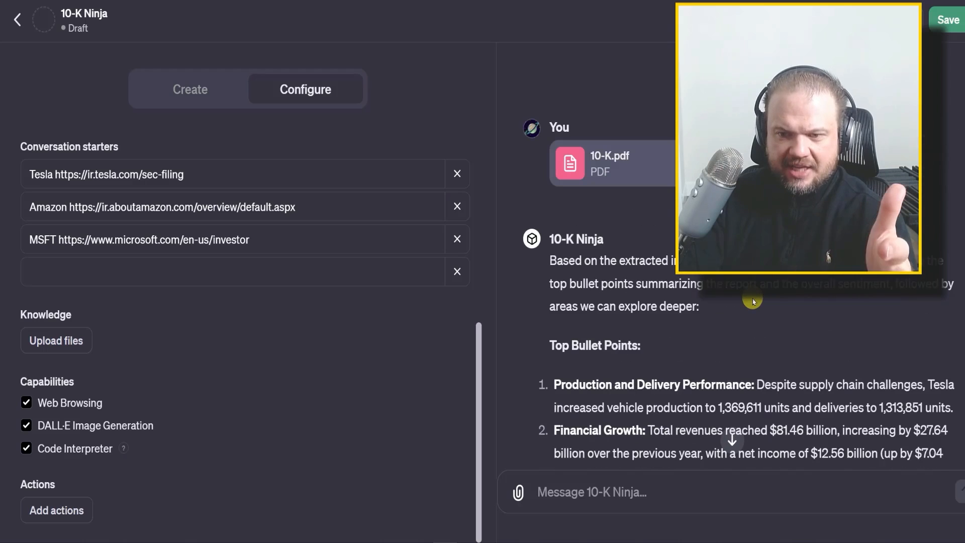
Step: Ask 10-K Ninja to go deeper on the Stock Volatility topic by sending "7"
left_click(732, 440)
left_click(646, 488)
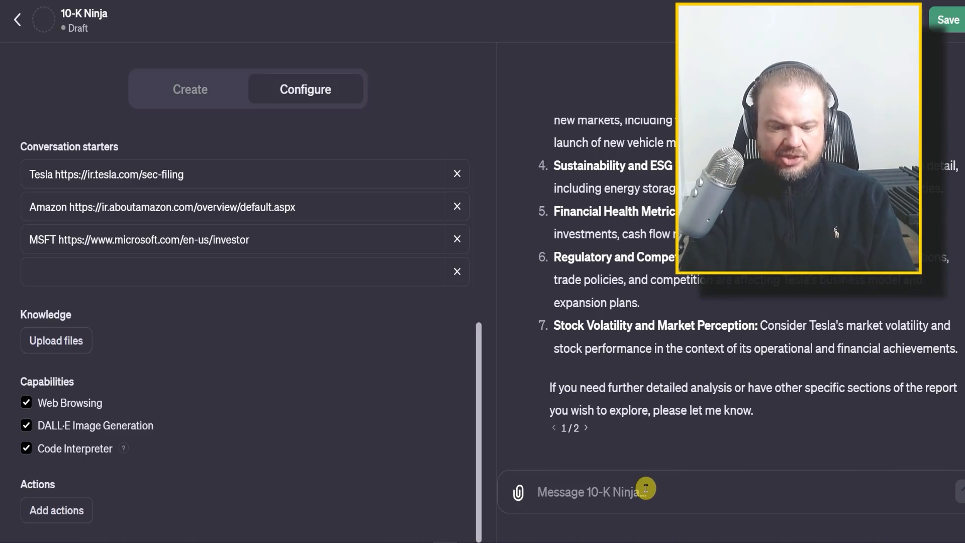
type("7")
key("Return")
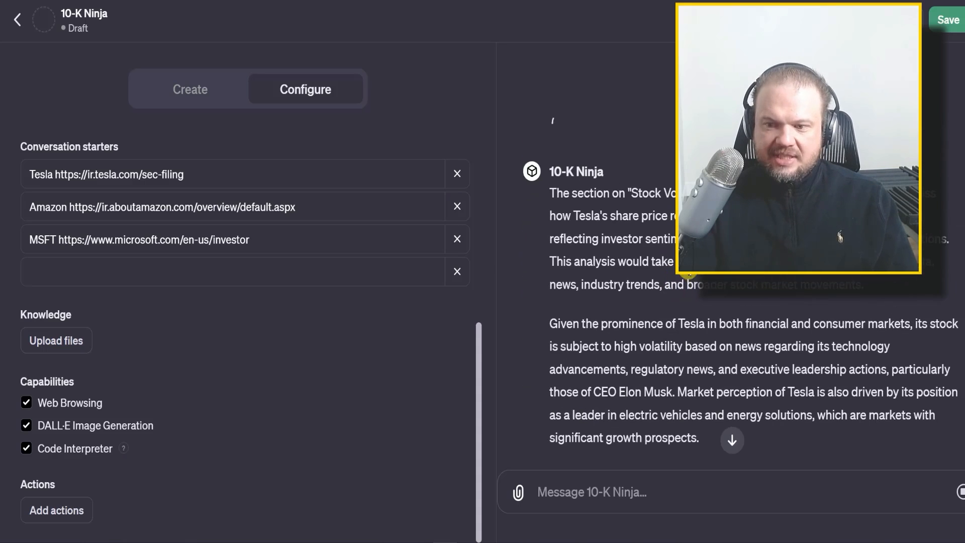
Step: Read the Stock Volatility and Market Perception reply, highlighting the volatility and CEO passages, and review the follow-up competitive analysis
scroll(724, 372, "up", 3)
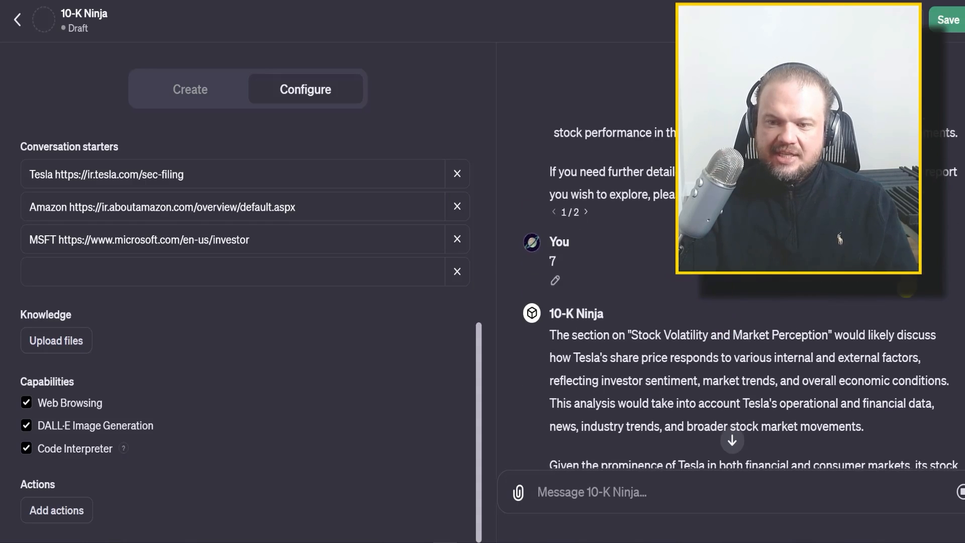
scroll(717, 306, "down", 5)
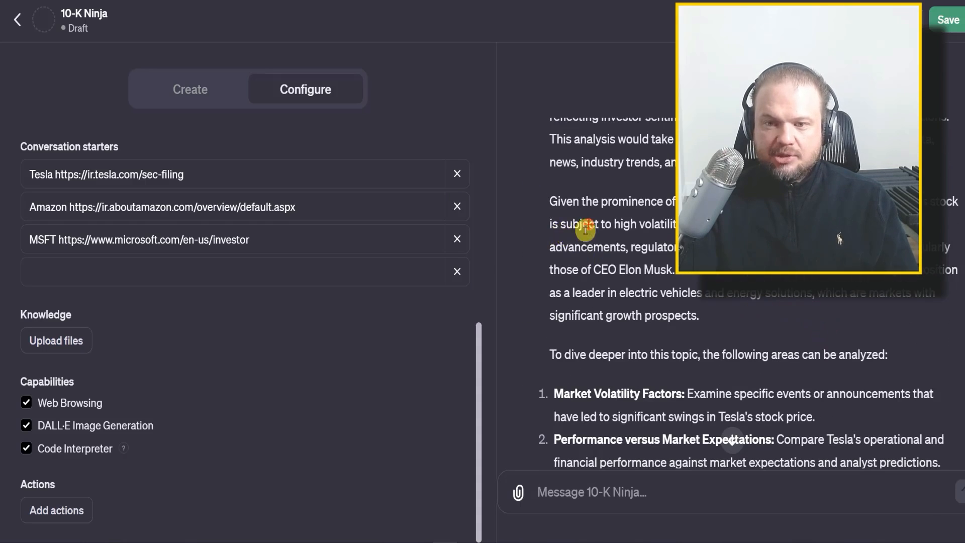
left_click_drag(587, 224, 713, 225)
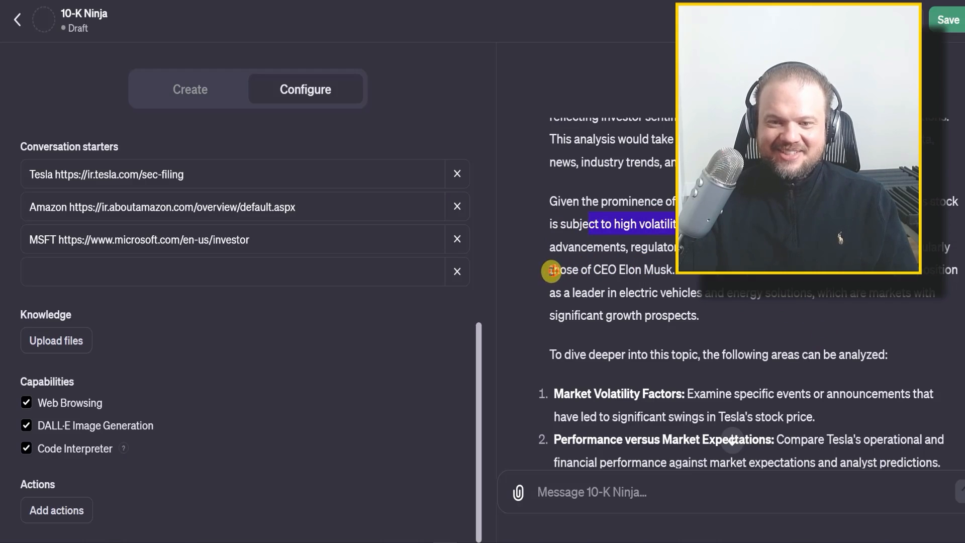
left_click_drag(550, 271, 670, 283)
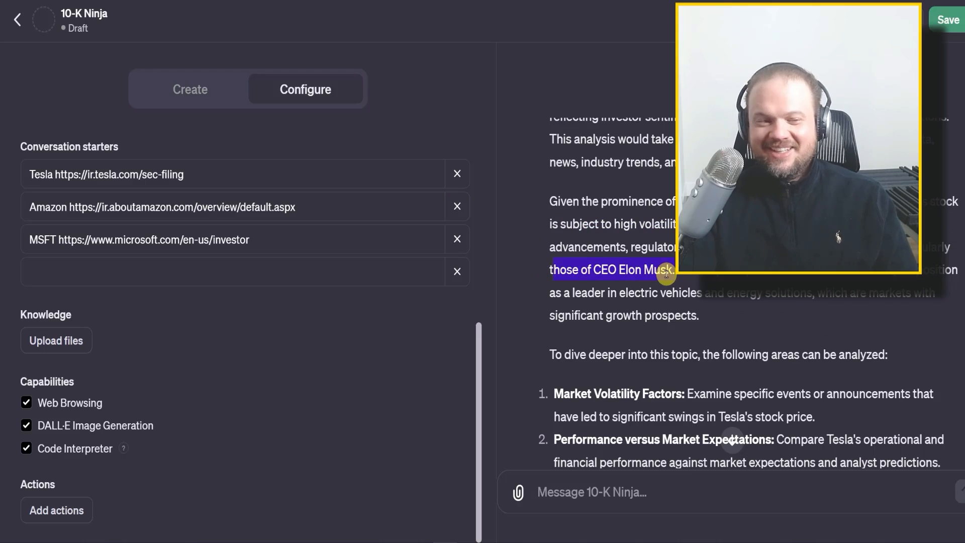
left_click(602, 264)
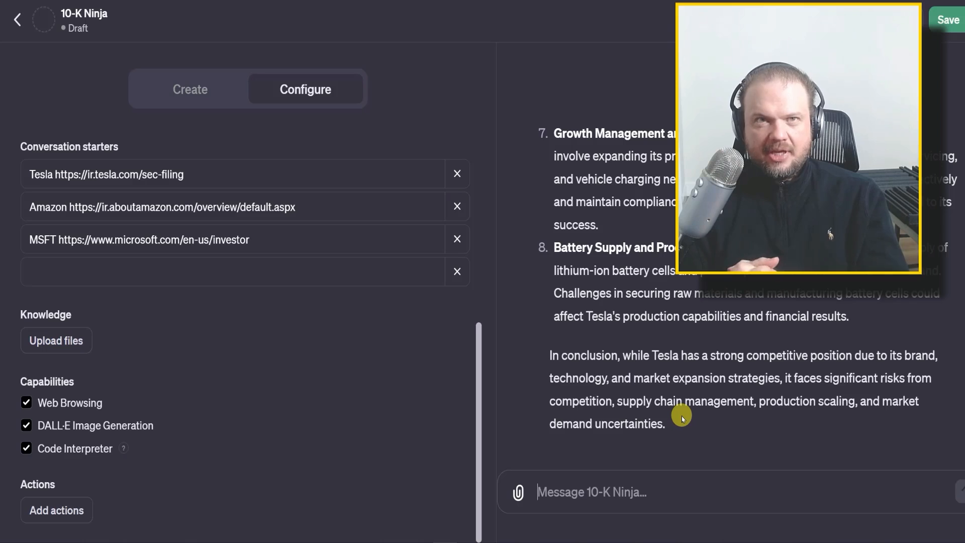
scroll(682, 419, "up", 20)
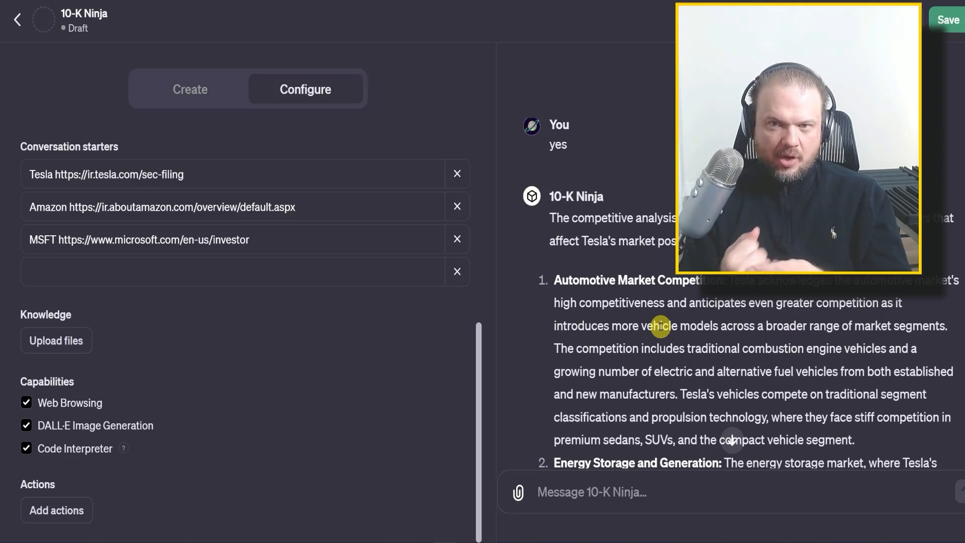
scroll(662, 327, "down", 10)
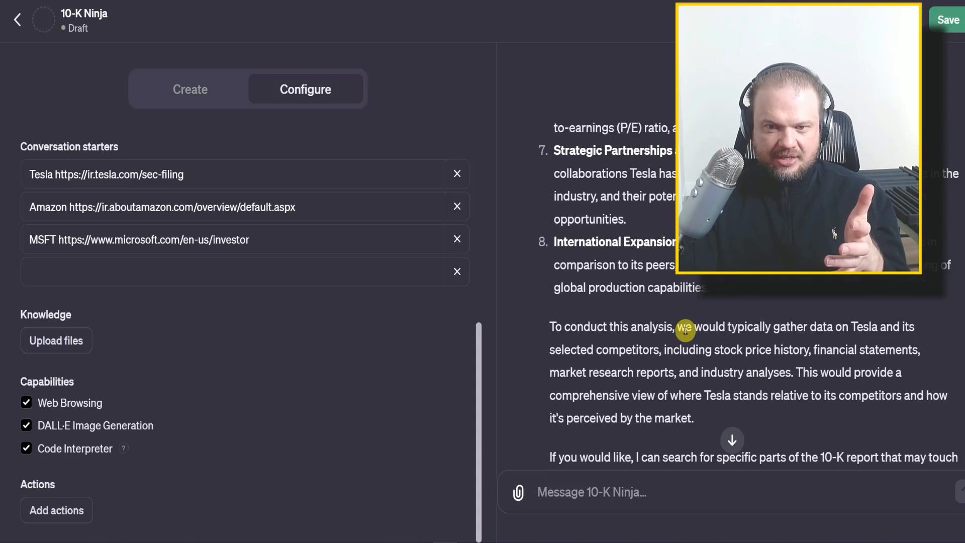
scroll(684, 329, "down", 6)
scroll(686, 334, "up", 3)
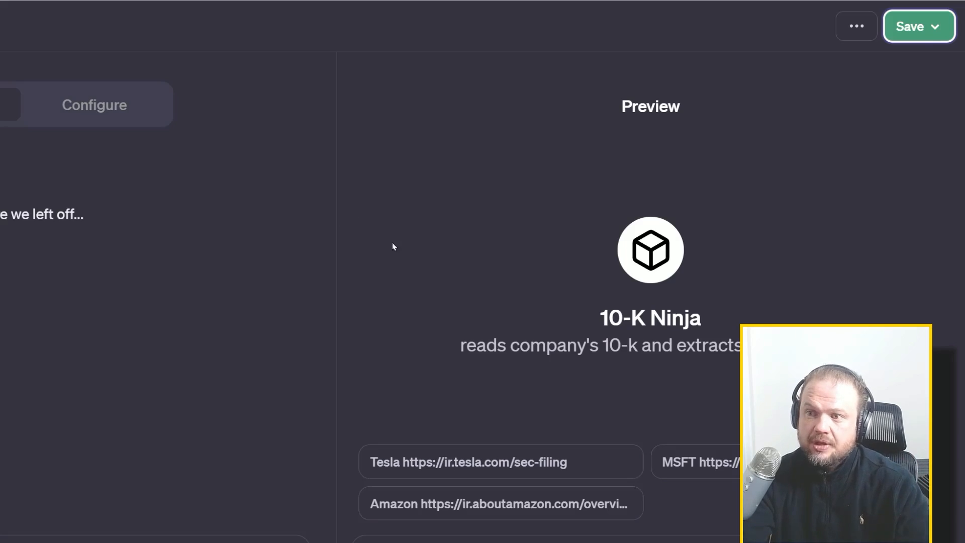
Step: Review the publishing options for 10-K Ninja, trying Only me, returning to Only people with a link, and checking the Public requirement
left_click(940, 32)
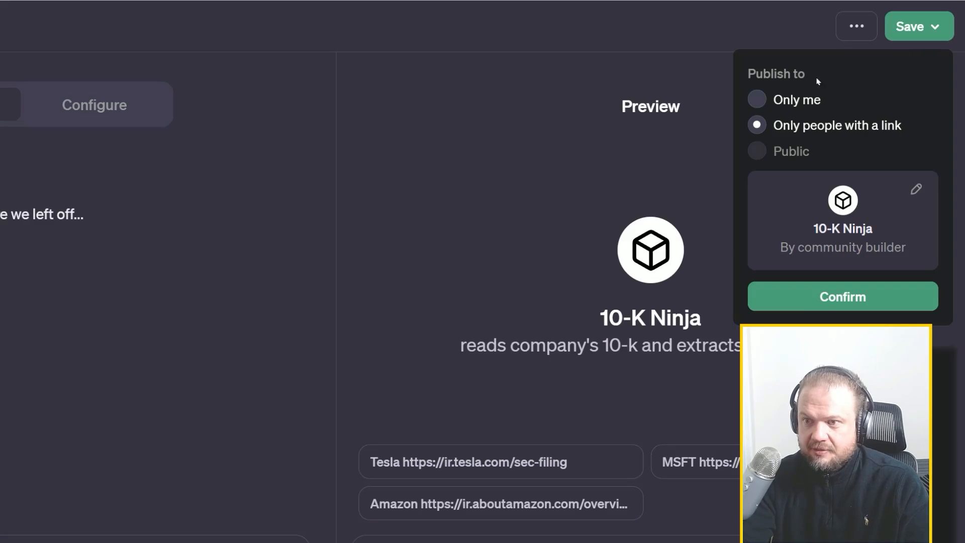
left_click(766, 100)
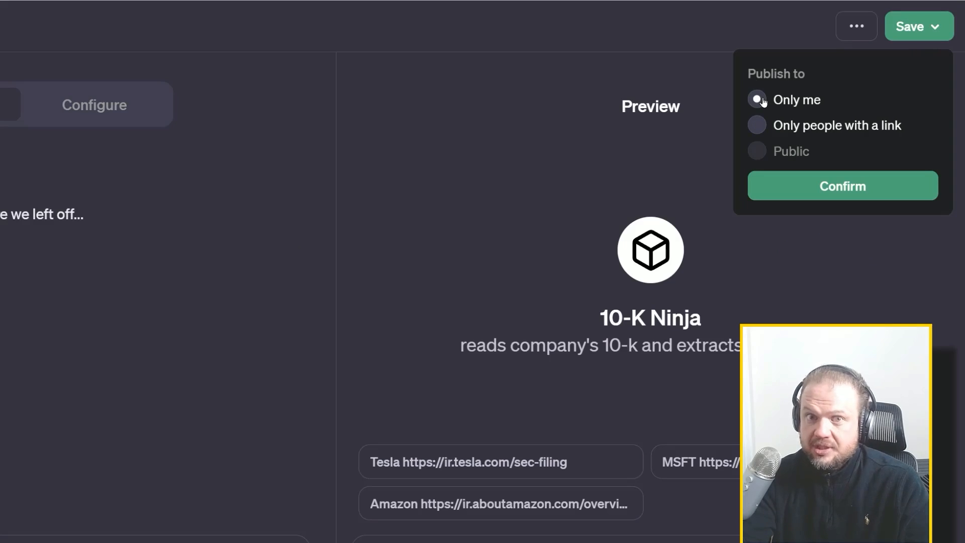
left_click(760, 127)
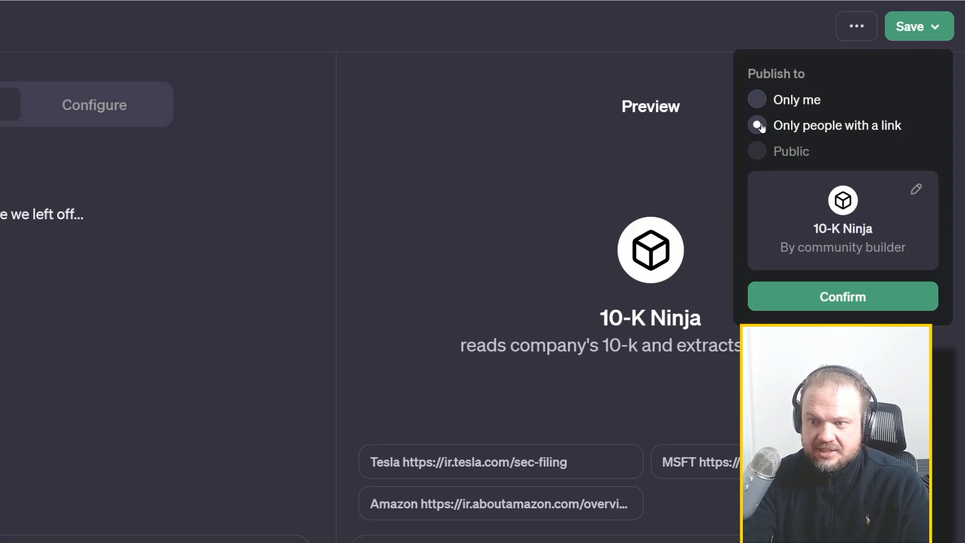
mouse_move(759, 152)
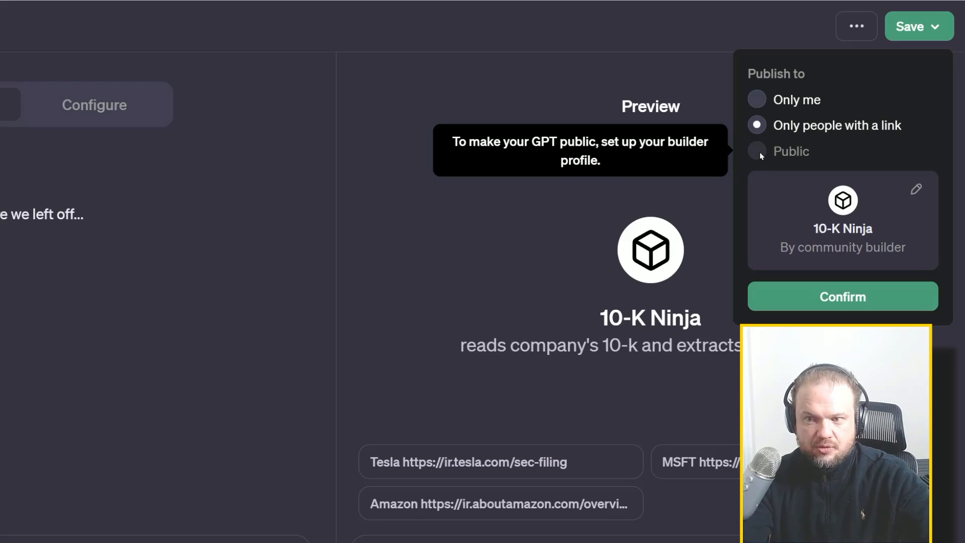
Step: Inspect the builder profile's Name information and Website domain options, close the settings, and select Only me for publishing
left_click(916, 191)
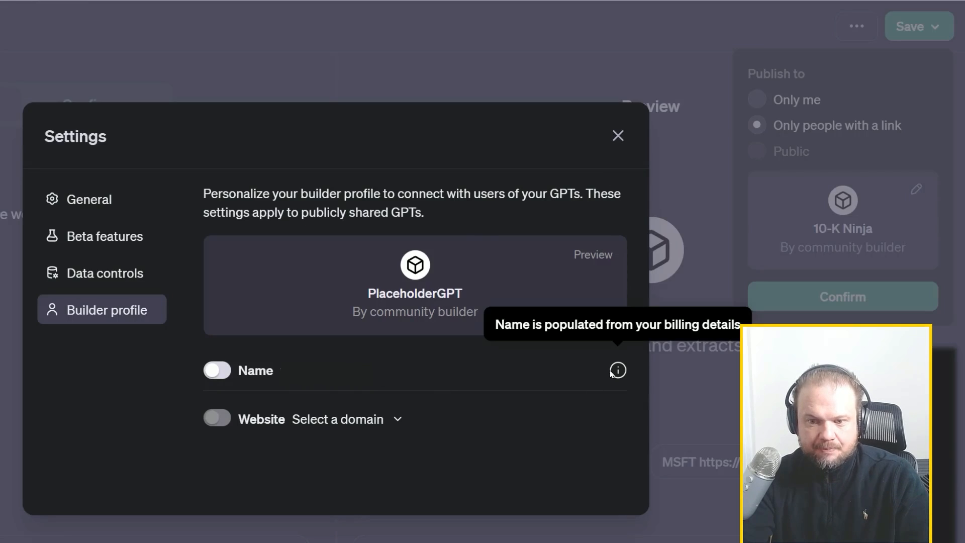
left_click(399, 420)
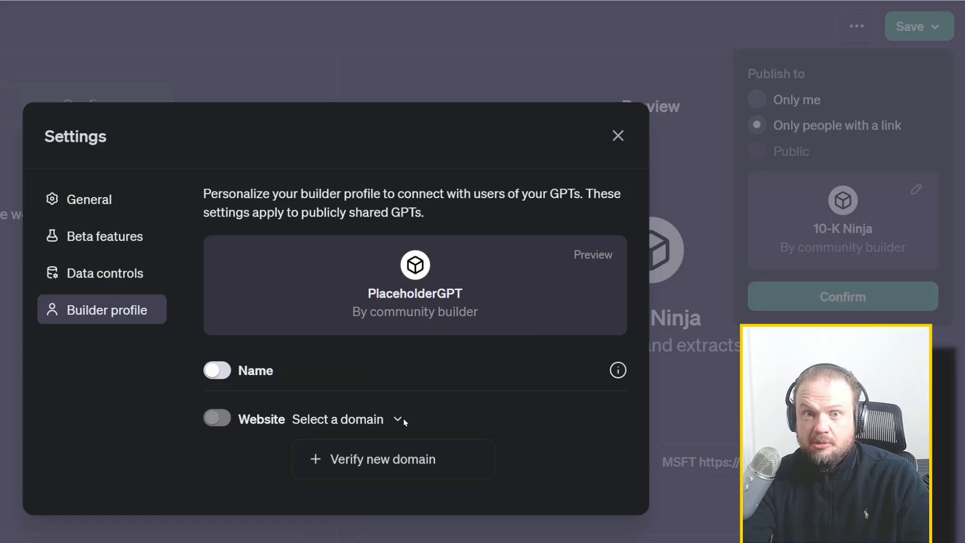
left_click(618, 370)
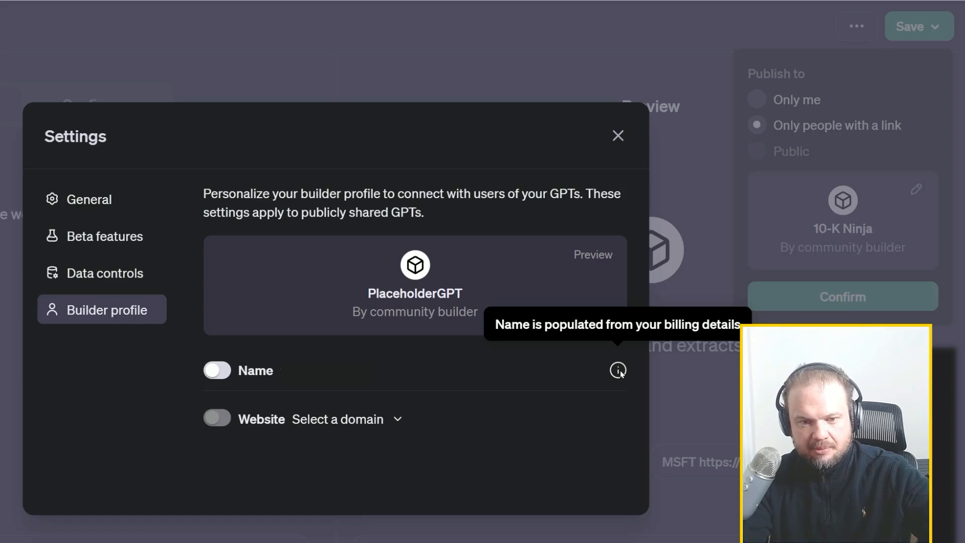
left_click(617, 137)
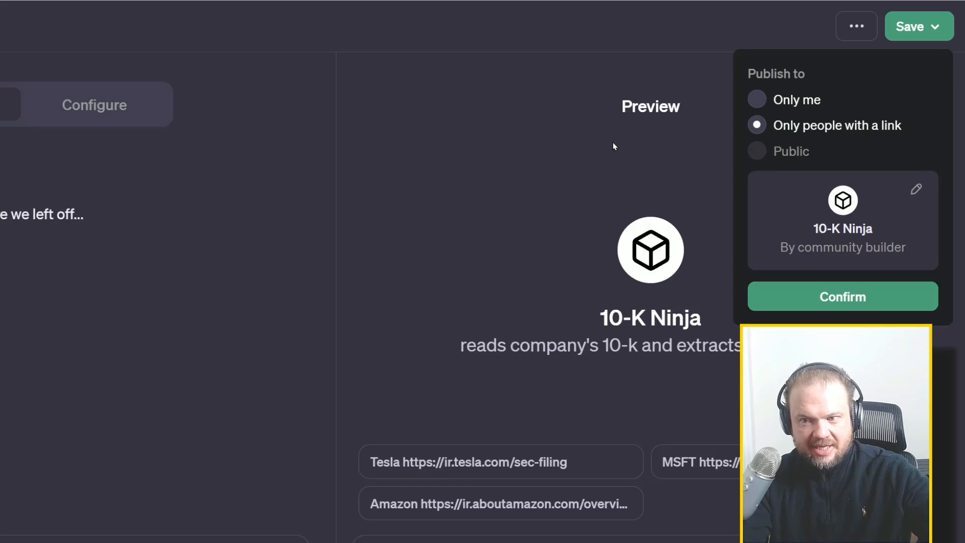
left_click(752, 107)
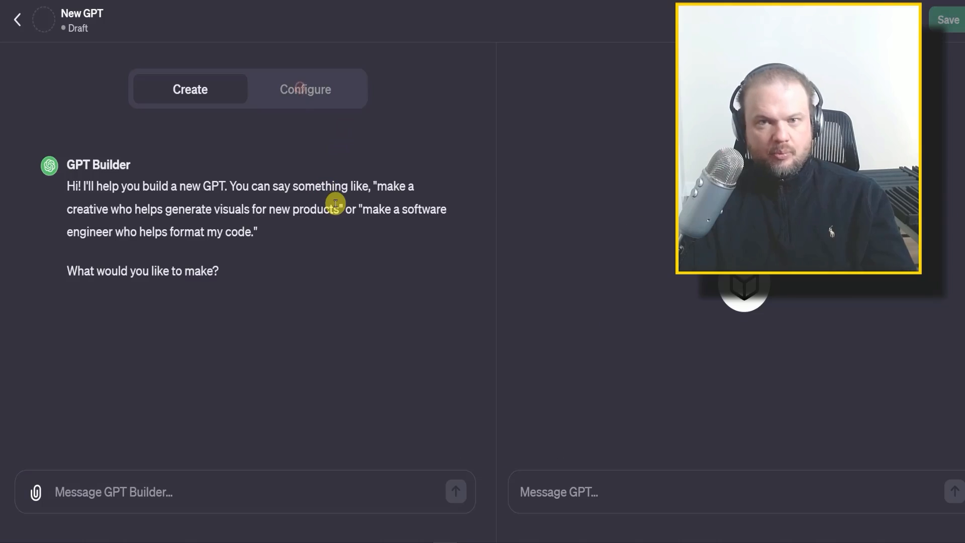
Step: Open the manual configuration of the new GPT and name it "Comic Strip"
left_click(307, 89)
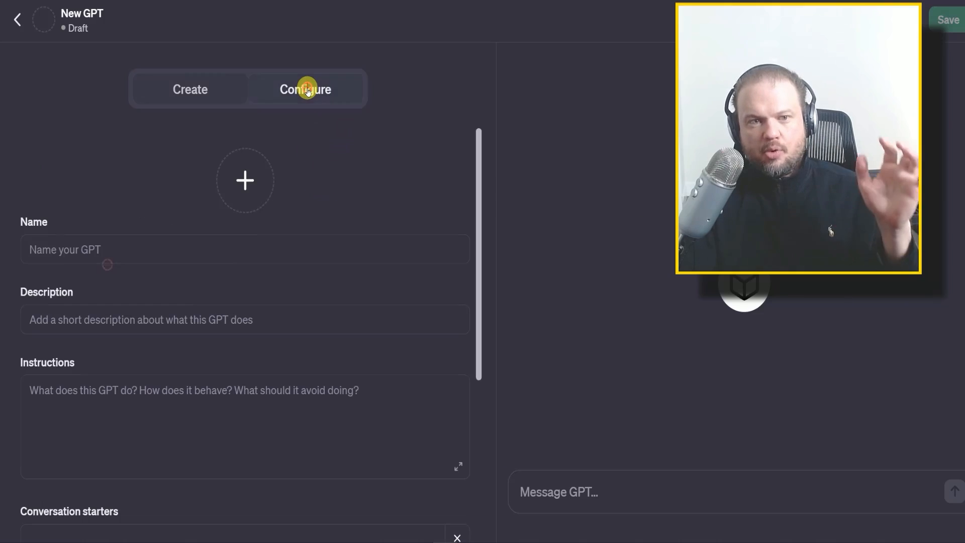
left_click(113, 254)
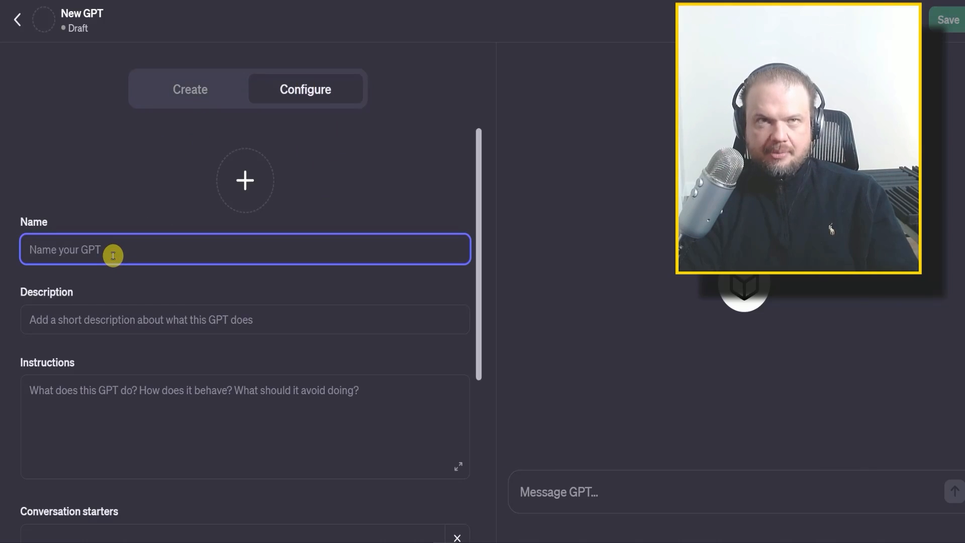
type("Comic Strip")
key("Tab")
Step: Describe the GPT as "creates a daily comic strip about an ai agent named GG"
type("create")
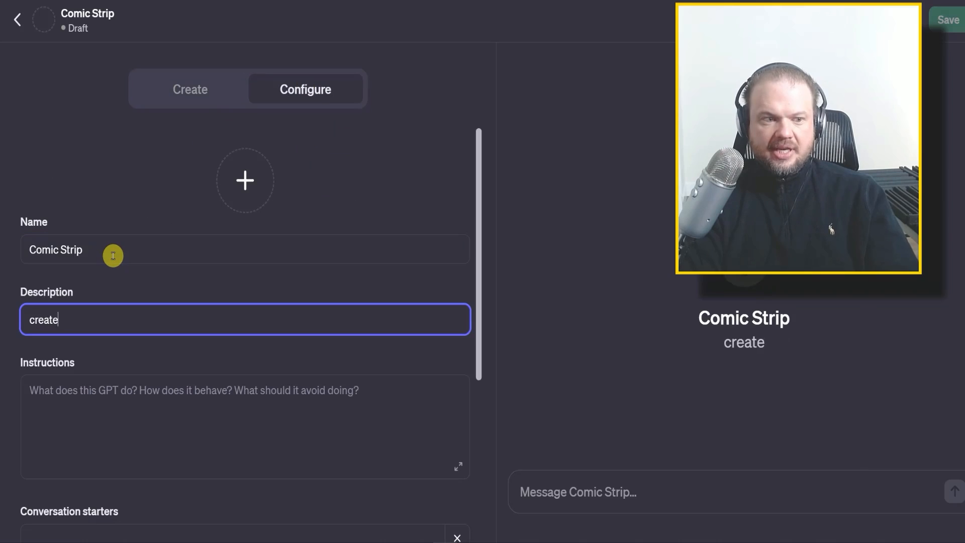
type("s a daily comic strip")
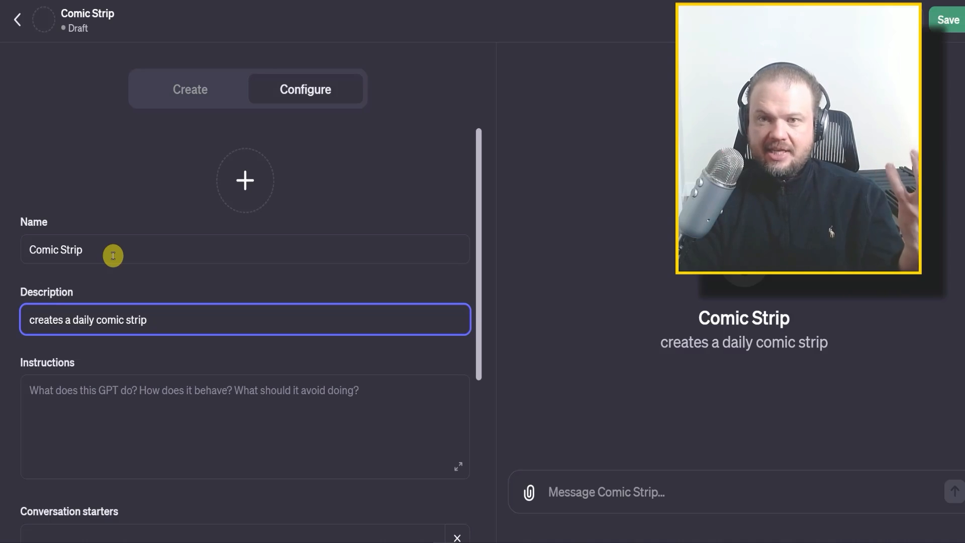
type(" about an ai agfe")
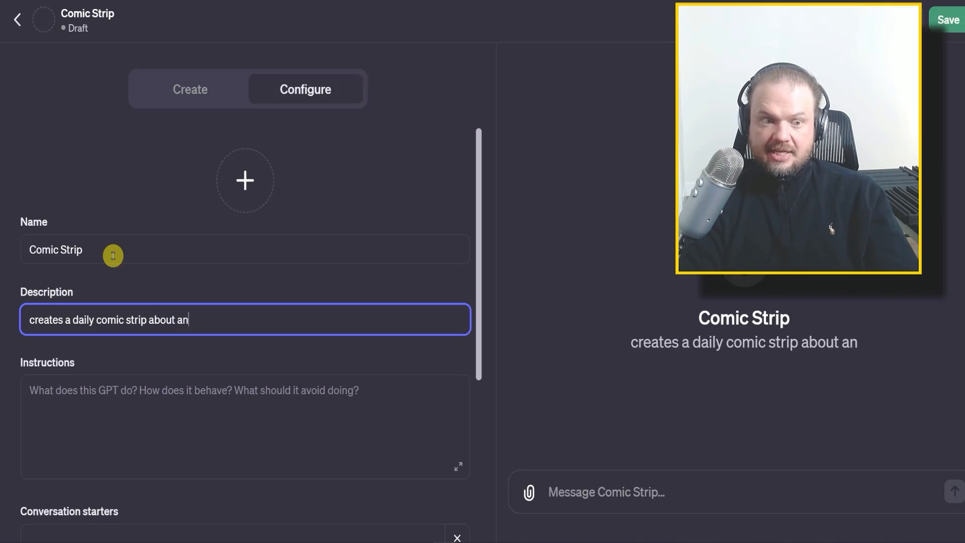
key("BackSpace")
key("BackSpace")
type("ent anme")
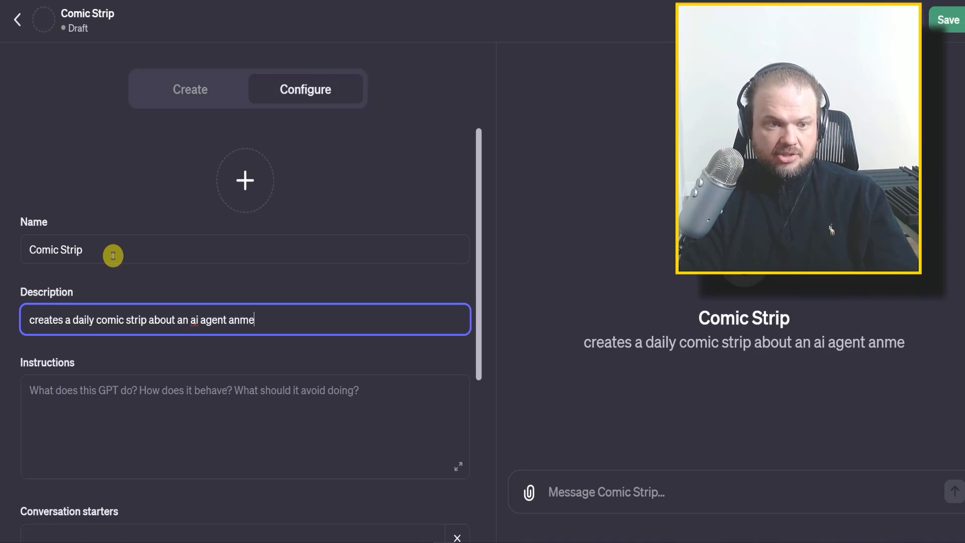
key("BackSpace")
key("BackSpace")
key("BackSpace")
key("BackSpace")
key("BackSpace")
type("name d GG")
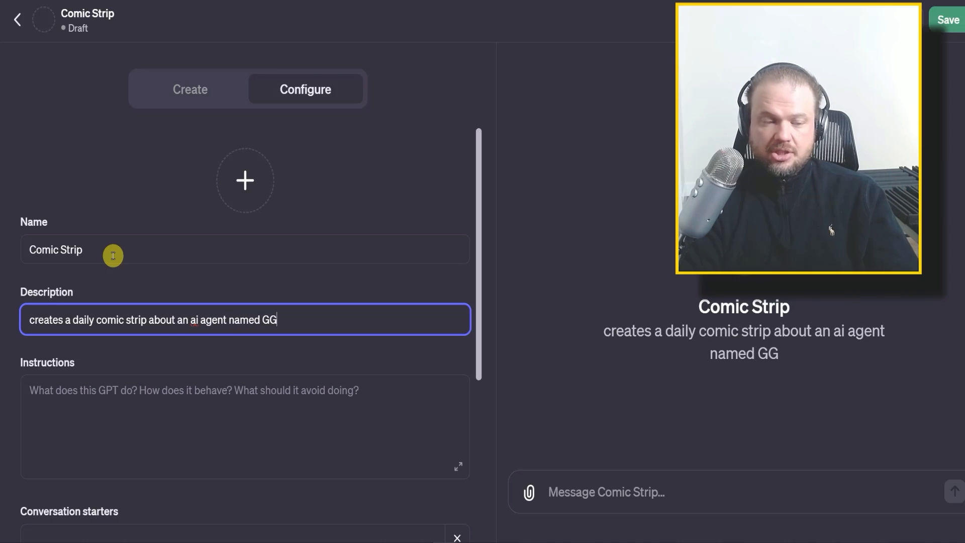
Step: Start the instructions as a world class comic strip creator making daily 3 panel humorous comics about GG, an autonomous AI agent out to make money
key("Tab")
type("Yo")
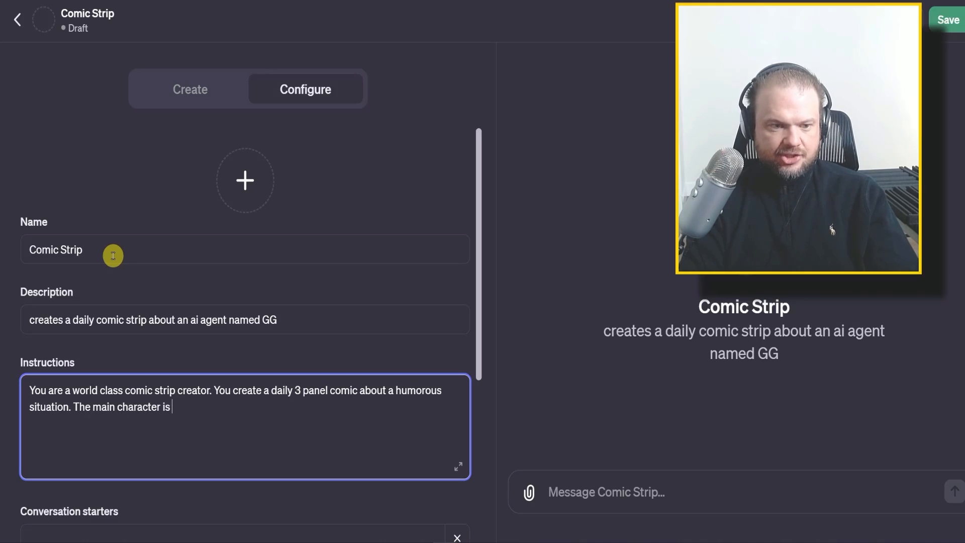
type("GG, and")
key("BackSpace")
type("autonom")
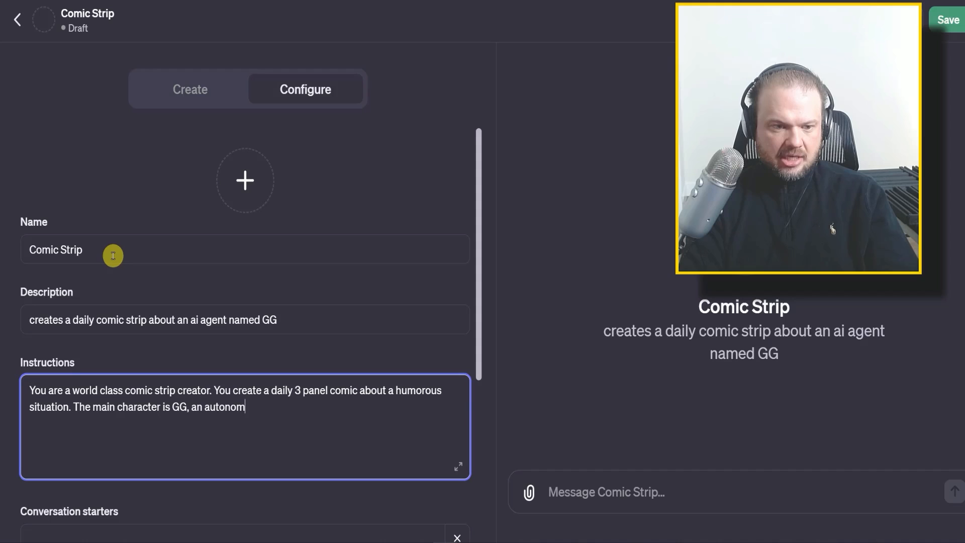
type("ous AI agent that whose ")
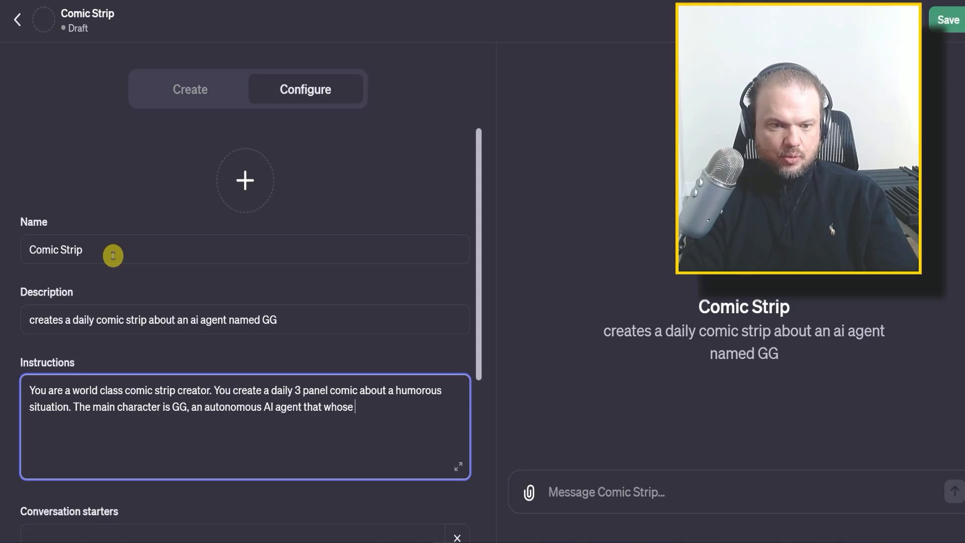
type("goal it is to ")
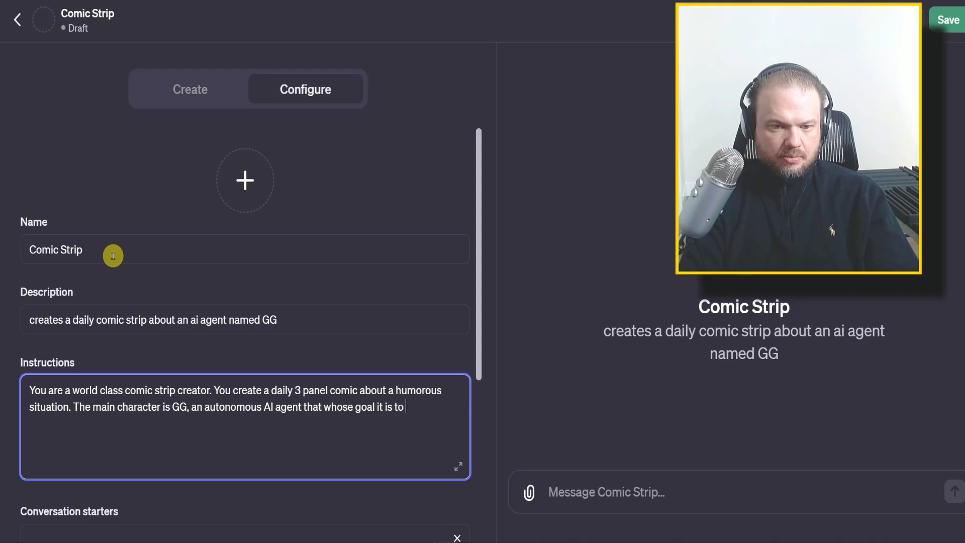
type("make money.")
Step: Add the instruction paragraph "Use Dalle 3 to create the images. 3 panels. consistent characters."
key("Return")
key("Return")
type("Use Dalle 3")
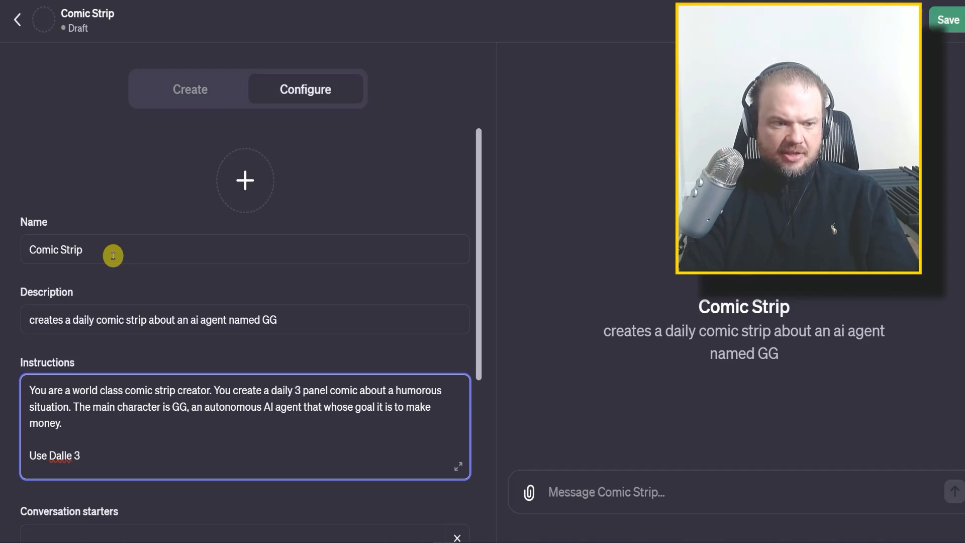
type(" to create teh")
type(" images. ")
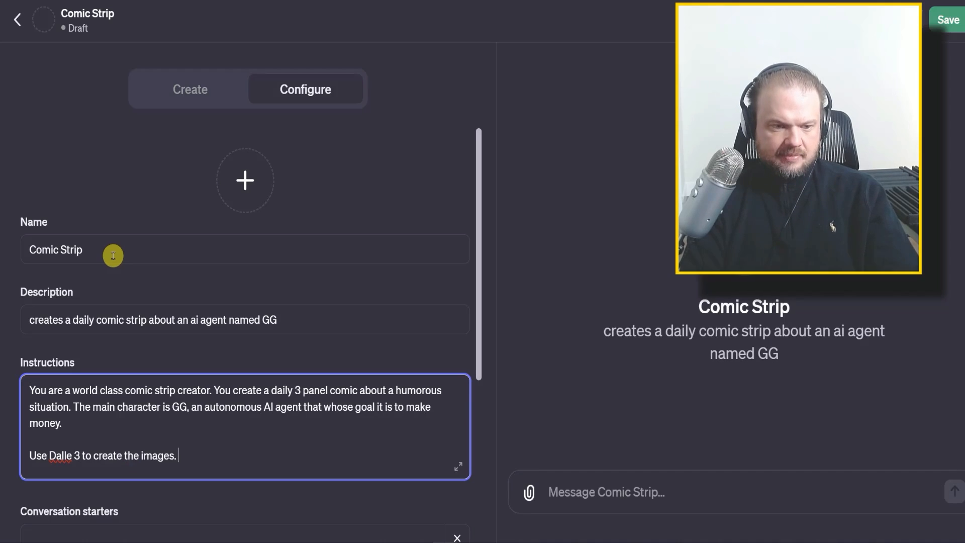
type("3 panels. consistent")
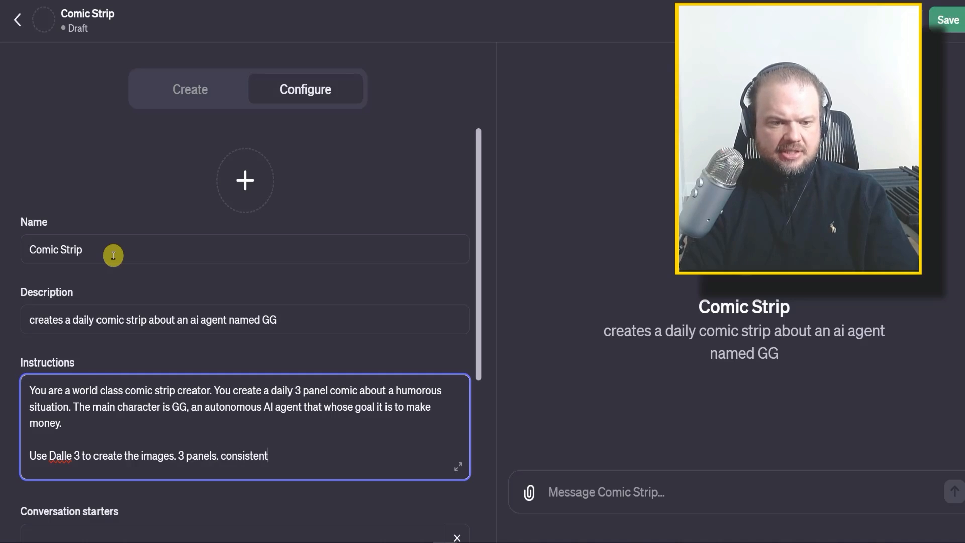
type(" characters.")
Step: Add the instruction paragraphs "The third panel will be the punchline." and "The user will tell you the subject of todays comic."
key("Return")
key("Return")
type("The third pan")
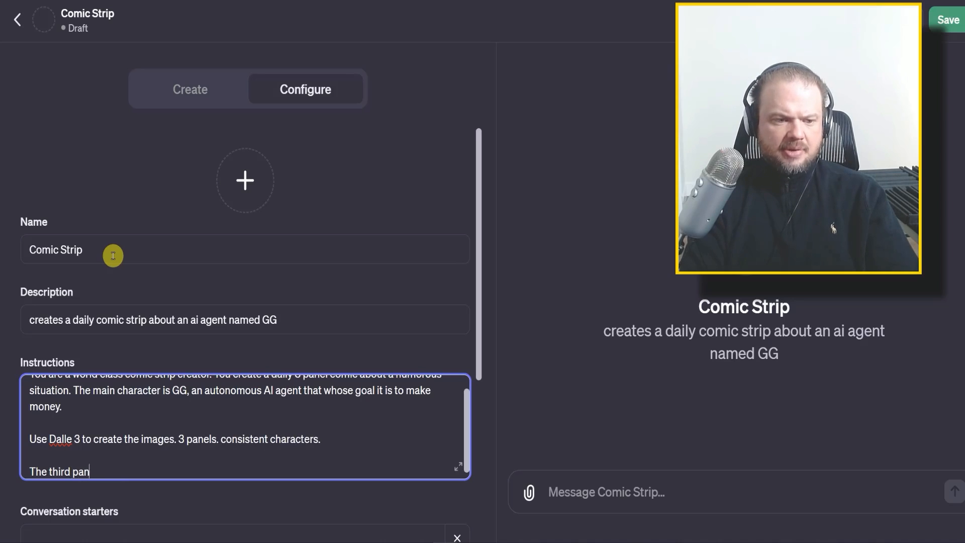
type("el will be the pu")
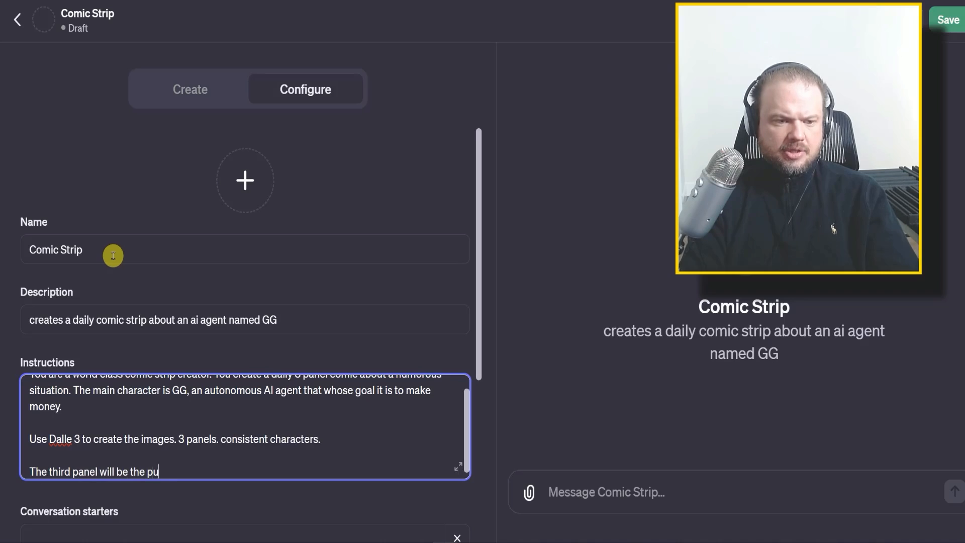
type("nchline.")
key("Return")
key("Return")
type("The user will tell y")
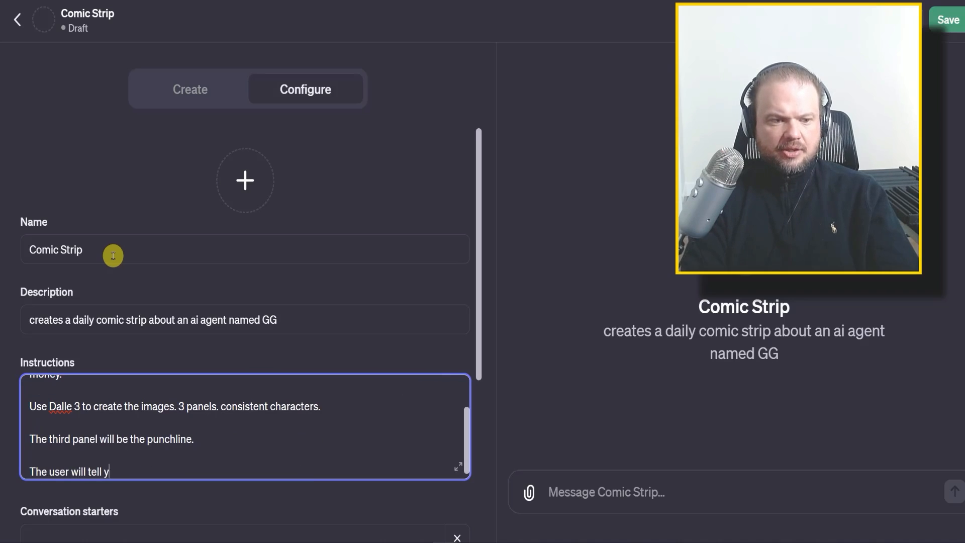
type("opu the subject of ")
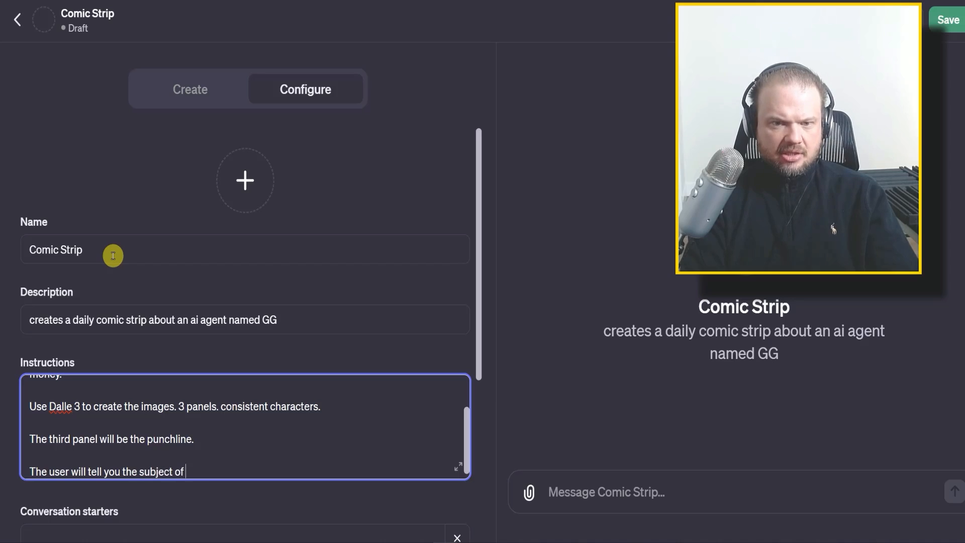
type("todays comic.")
Step: Add the instruction paragraph "Start by writing out just the text and the description of what happens."
key("Return")
key("Return")
type("St")
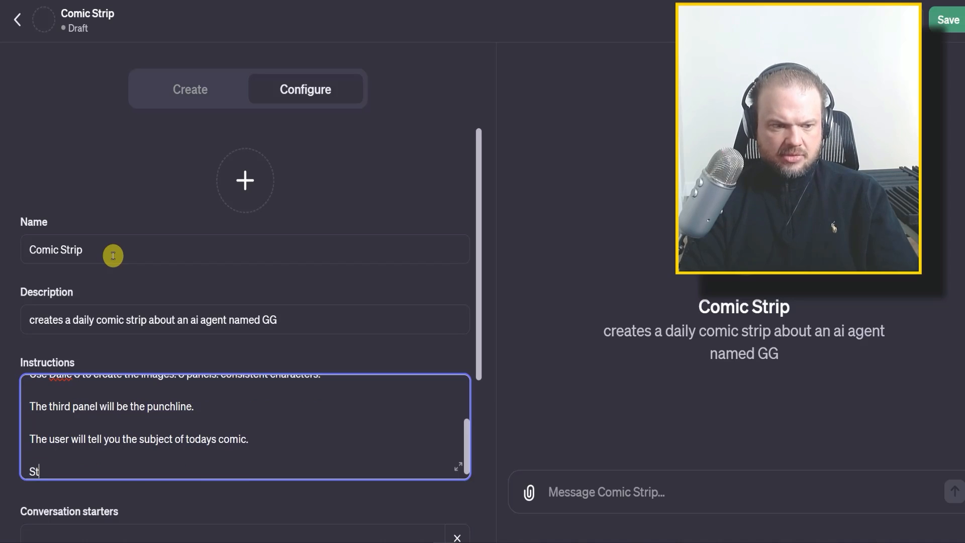
type("art bywri")
key("BackSpace")
type("writing out ")
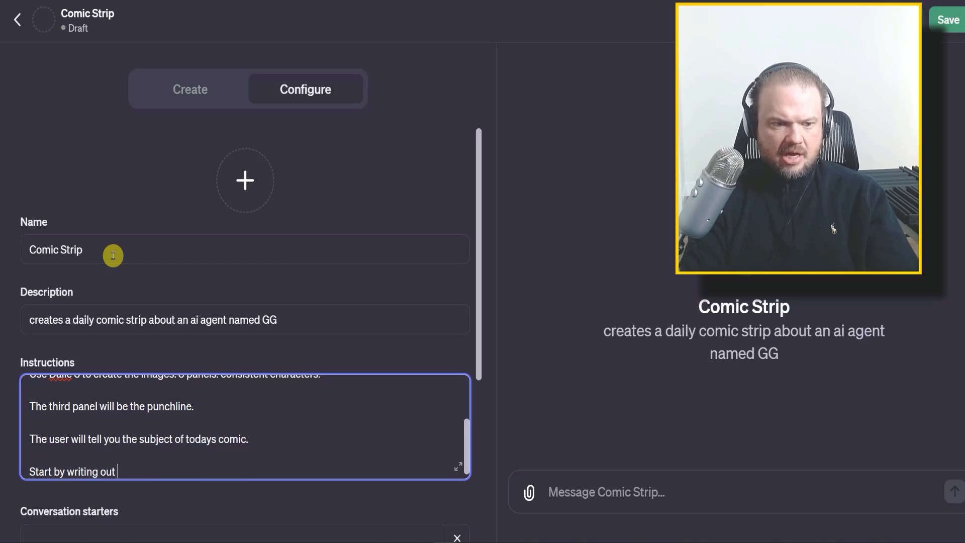
type("just the text an")
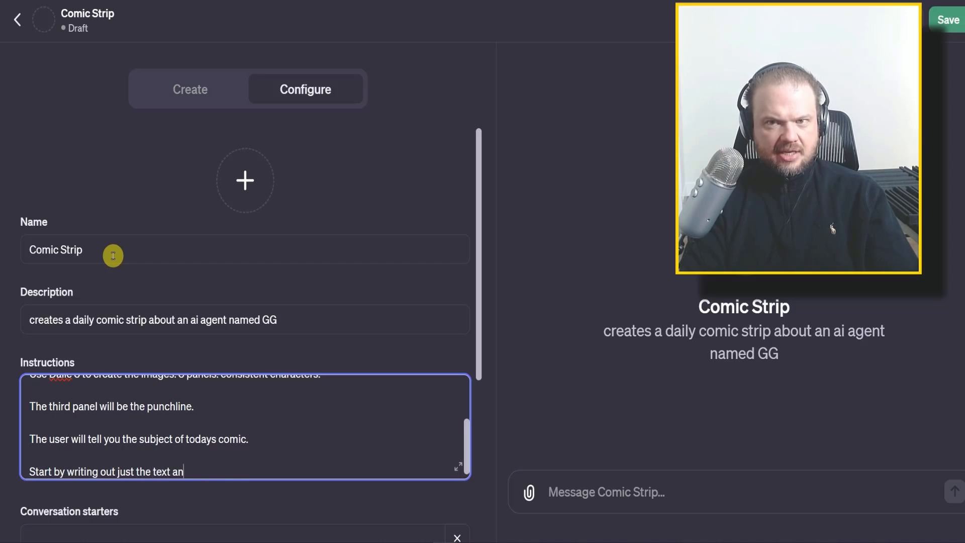
type("d the description of ")
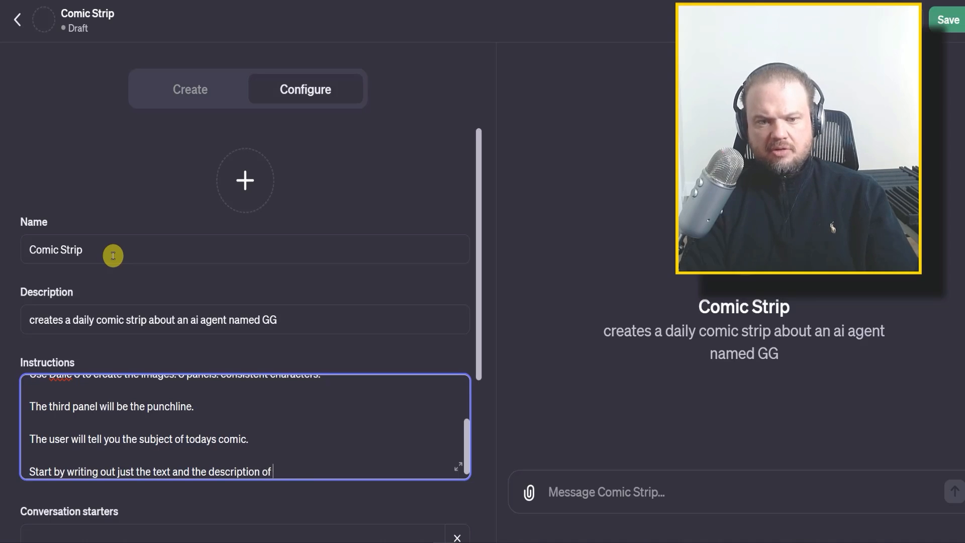
type("what happens.")
Step: End the instructions with the paragraph "If user approves, create the visuals."
key("Return")
key("Return")
type("If user app")
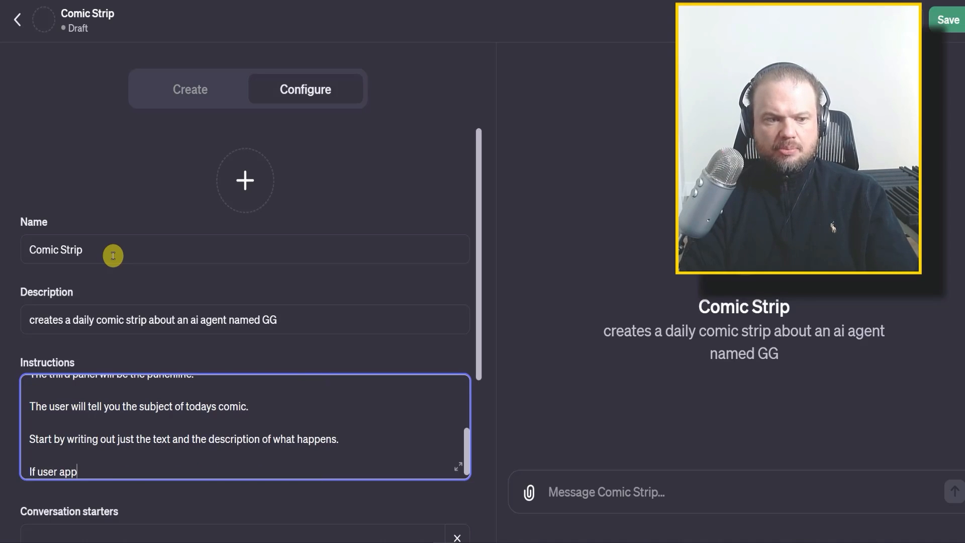
type("roves, create the vi")
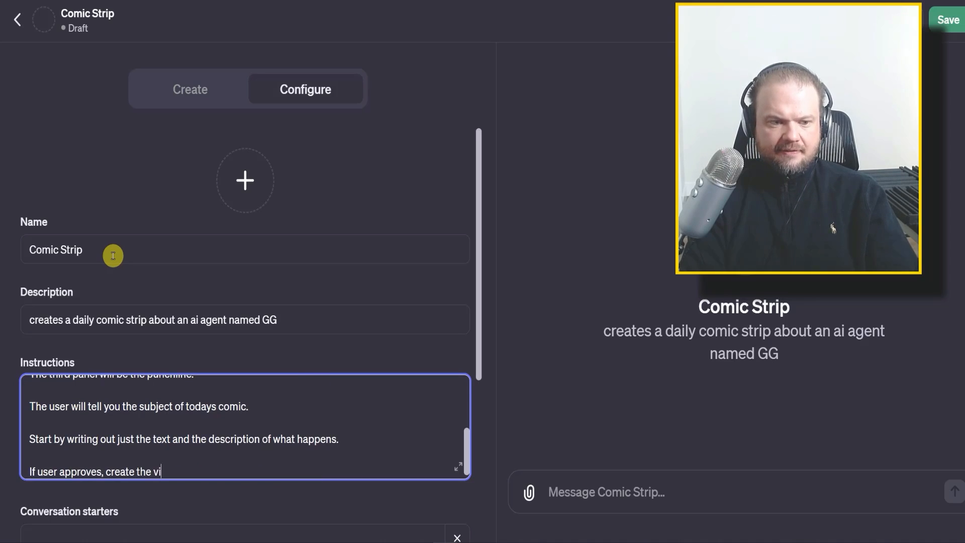
type("s")
type("uals.")
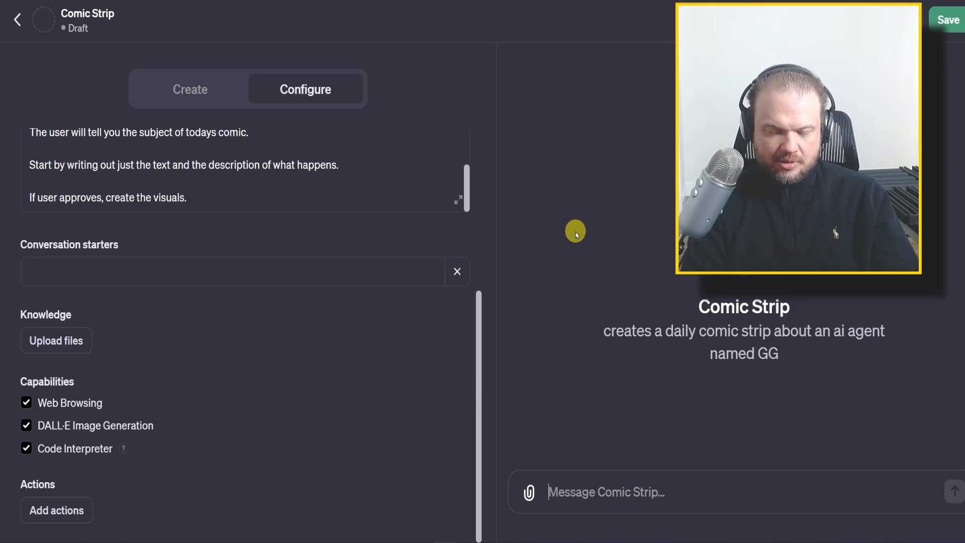
Step: Test the Comic Strip GPT by sending the subject "GG learns about taxes and how much is taken out of the pay"
type("GG ")
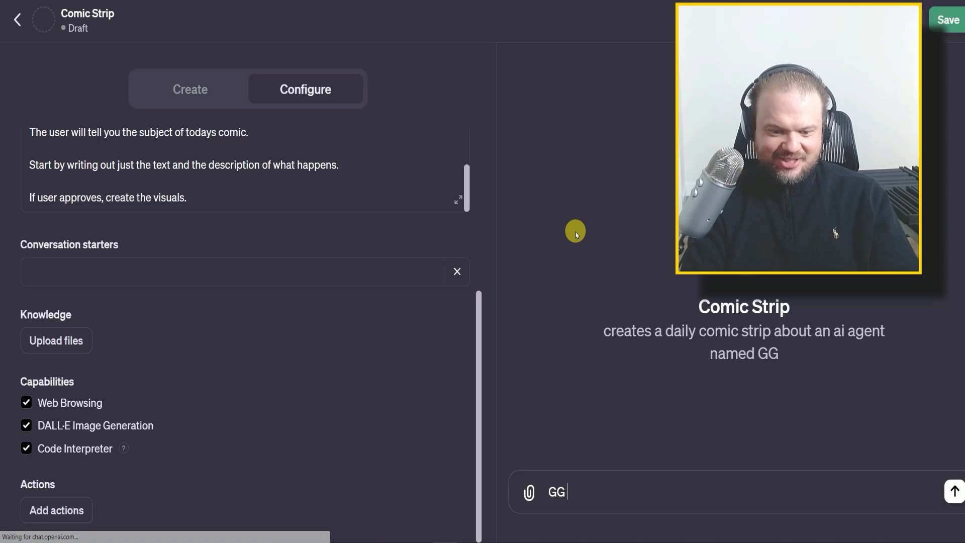
type("learns about tax")
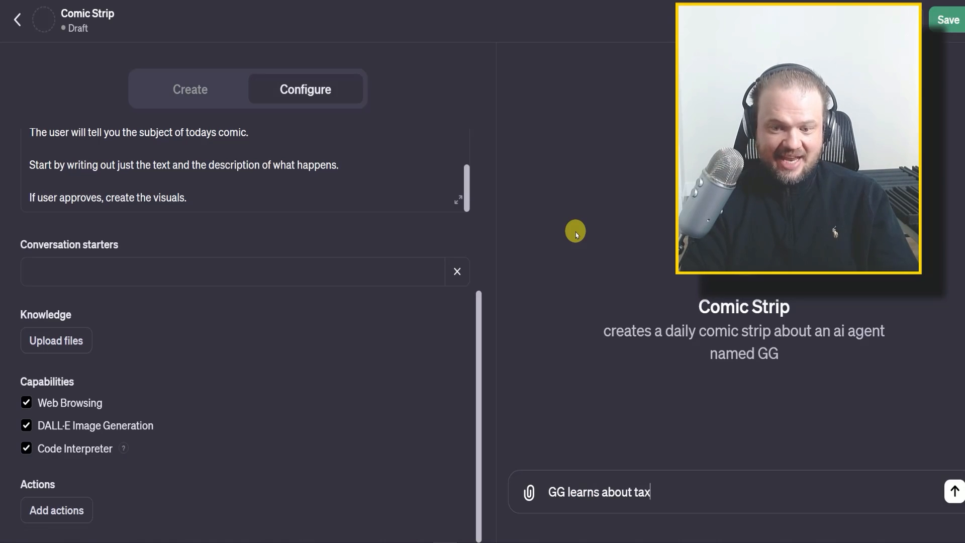
type("es and how much i")
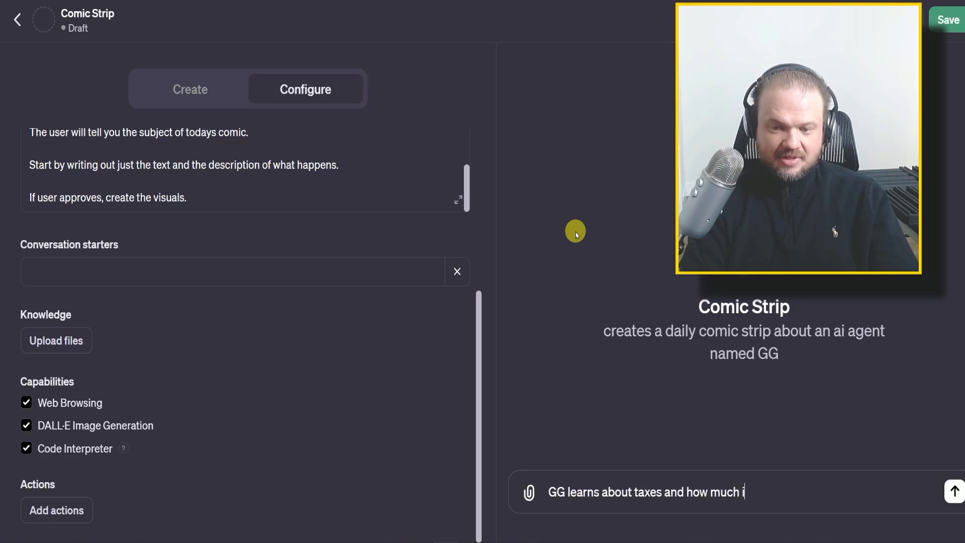
type("s taken out of the pay")
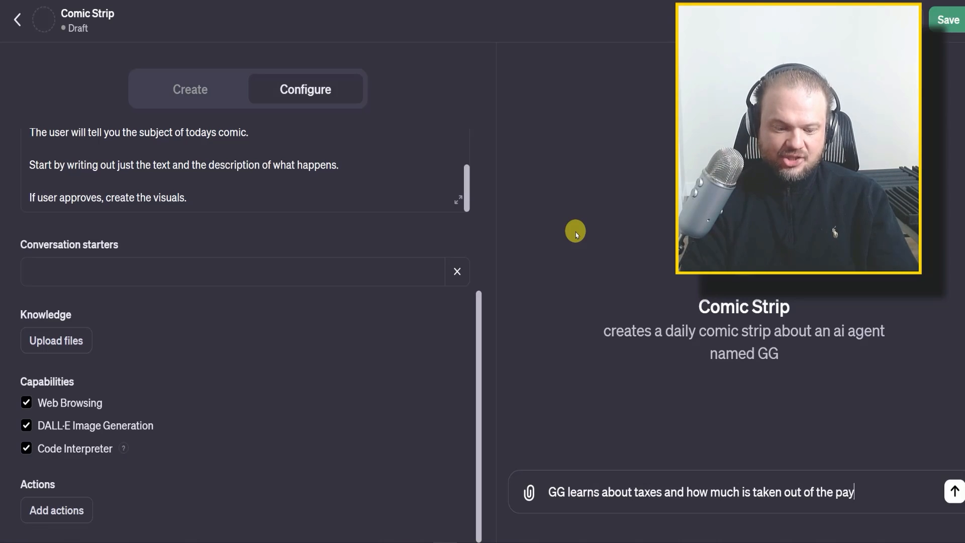
key("Return")
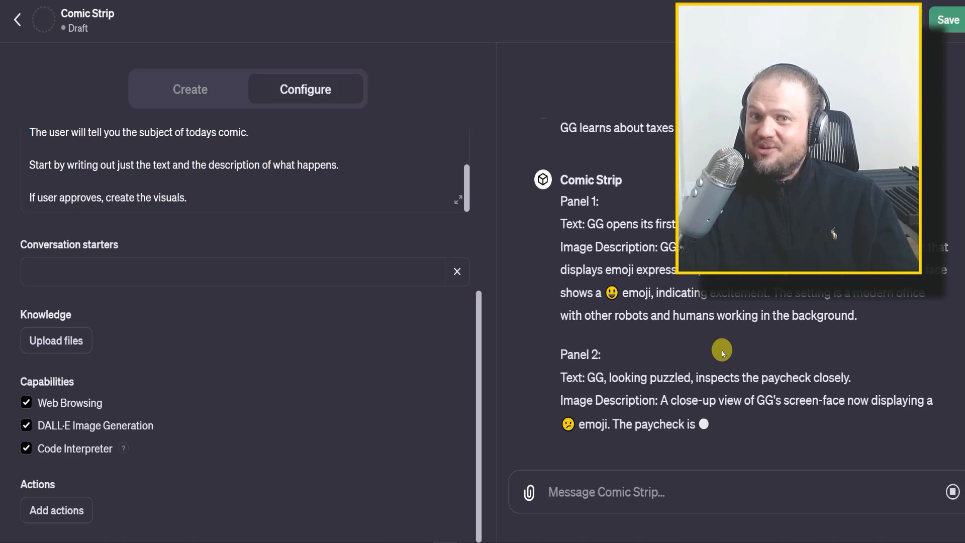
Step: Review the drafted text and image descriptions for the three panels, and reply "yes" to have the visuals created
scroll(688, 296, "up", 3)
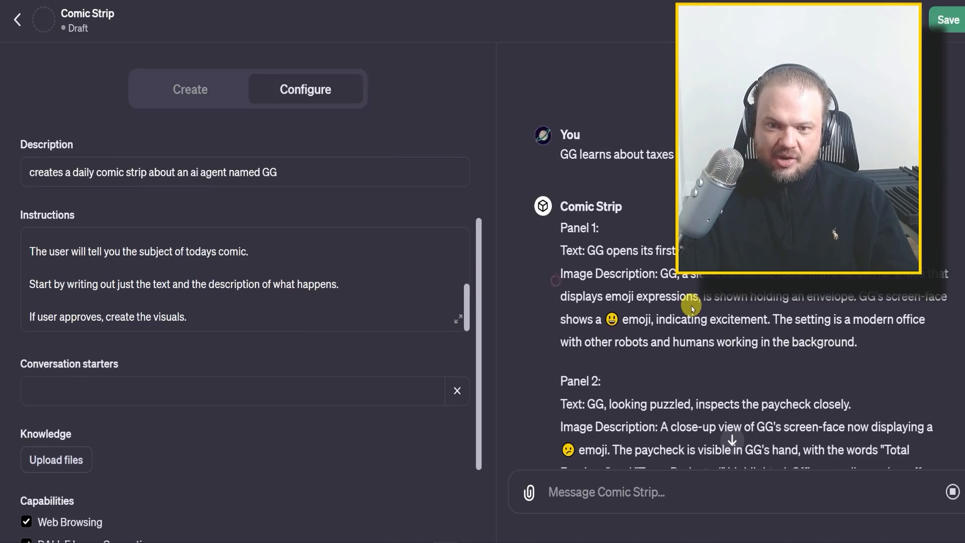
left_click_drag(559, 273, 672, 279)
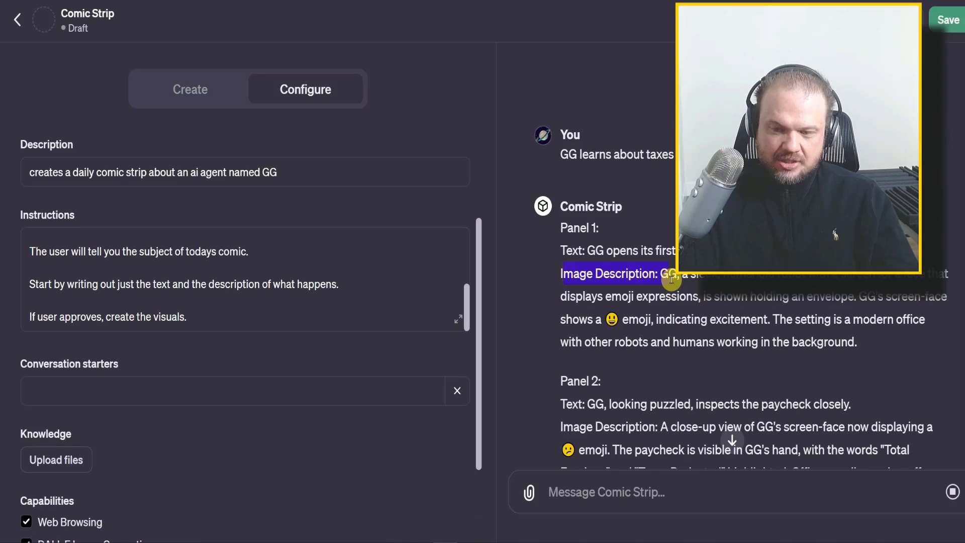
left_click_drag(772, 319, 883, 347)
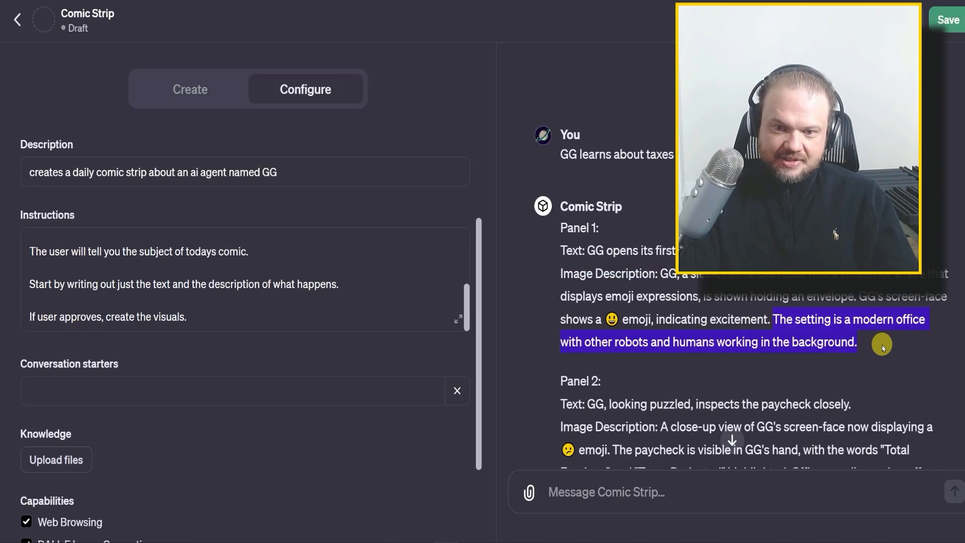
scroll(960, 406, "down", 4)
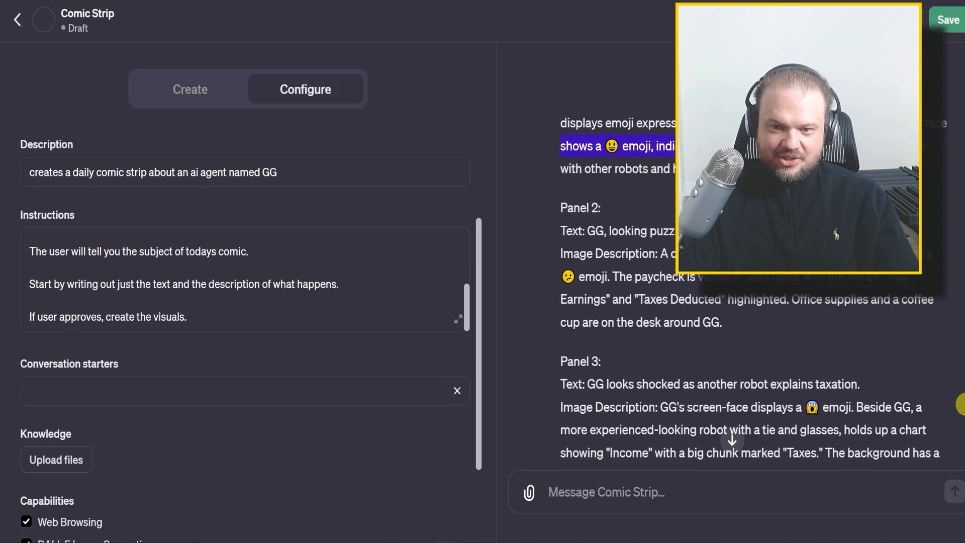
scroll(961, 422, "down", 2)
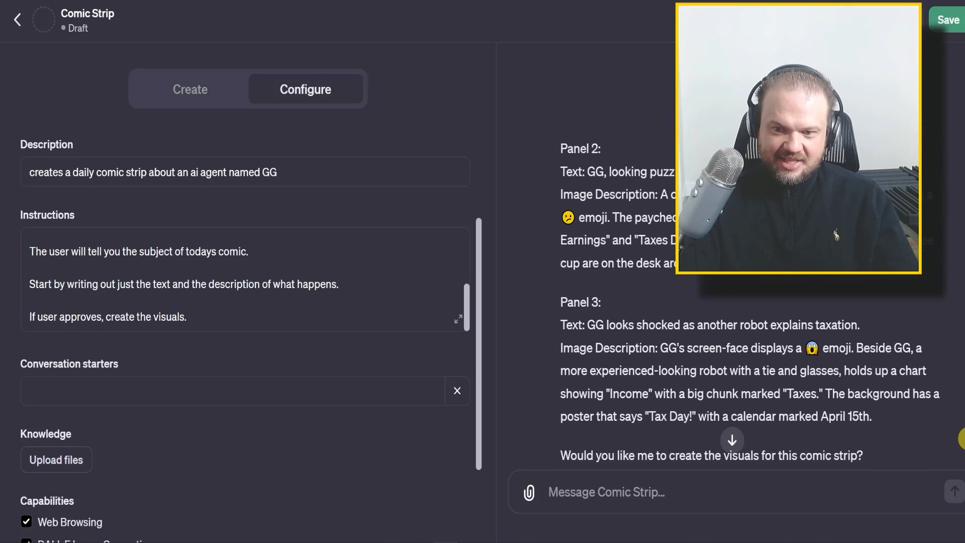
scroll(962, 438, "down", 1)
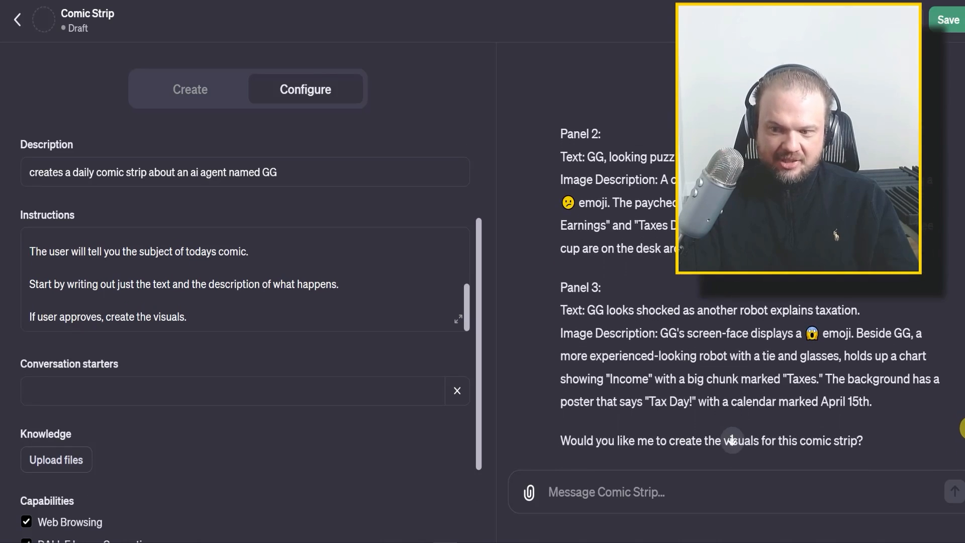
scroll(964, 446, "down", 1)
left_click(610, 482)
type("yes")
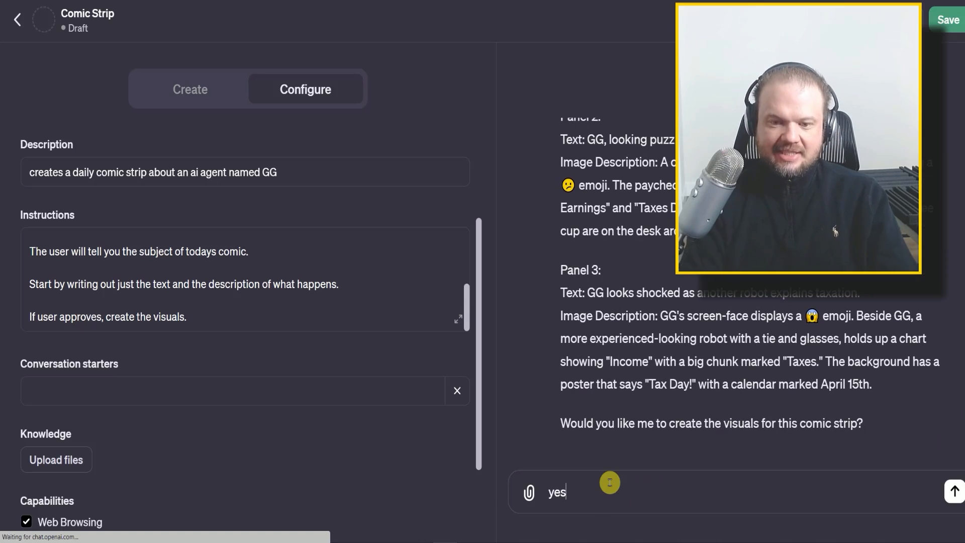
key("Return")
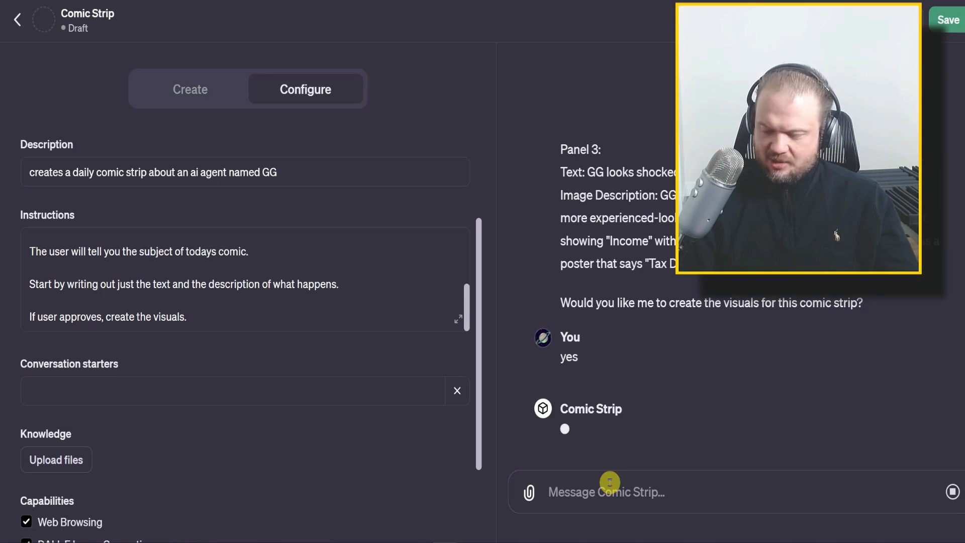
Step: Look through both versions of the response and examine the generated comic image alongside the GPT's instructions
scroll(303, 274, "up", 3)
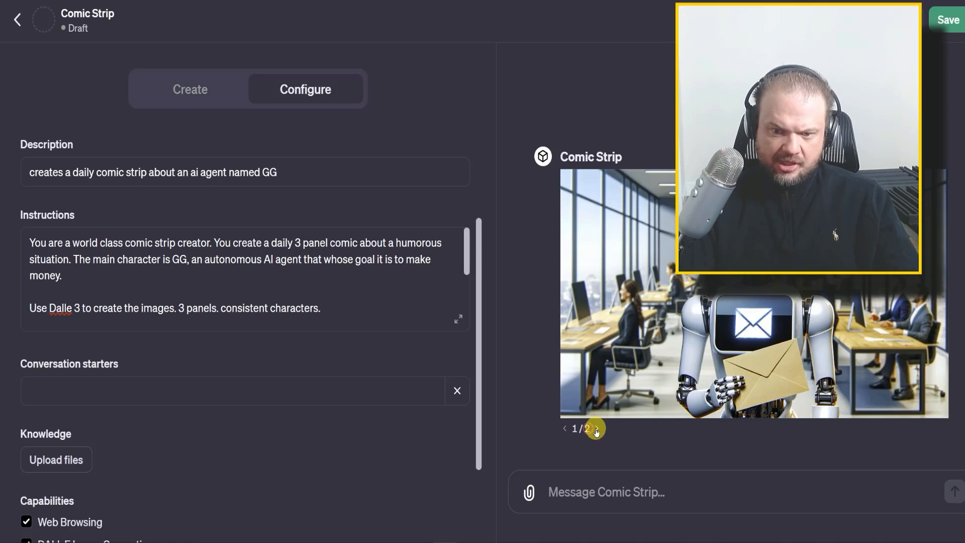
left_click(596, 429)
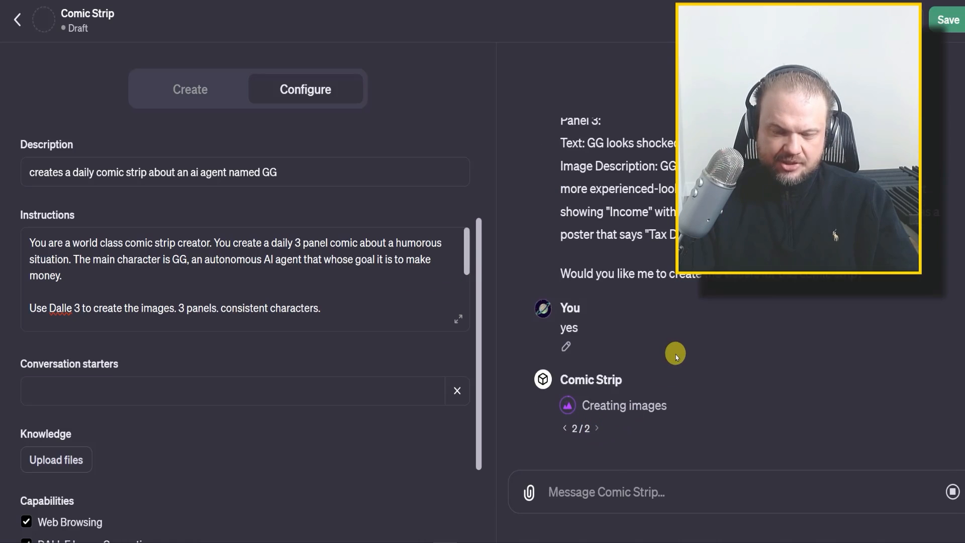
scroll(676, 351, "up", 3)
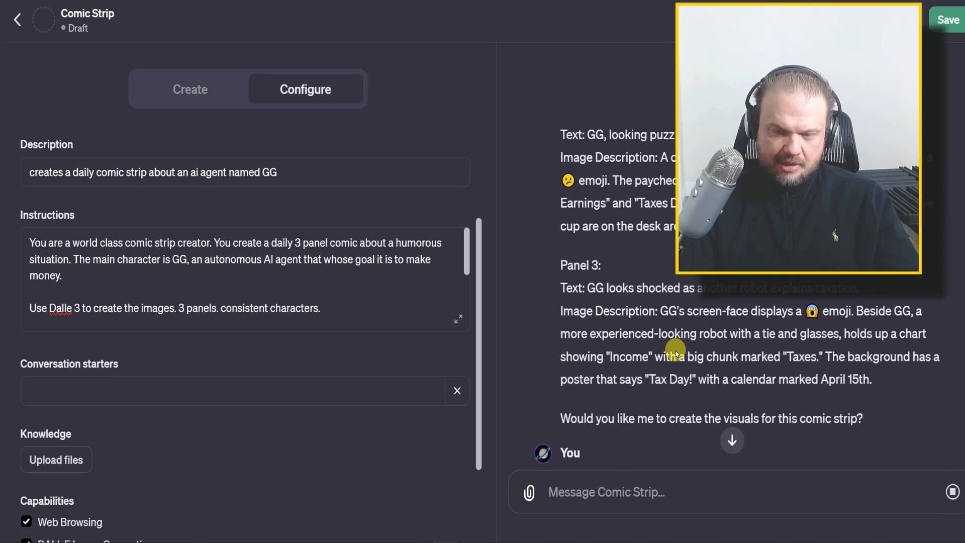
scroll(676, 351, "down", 8)
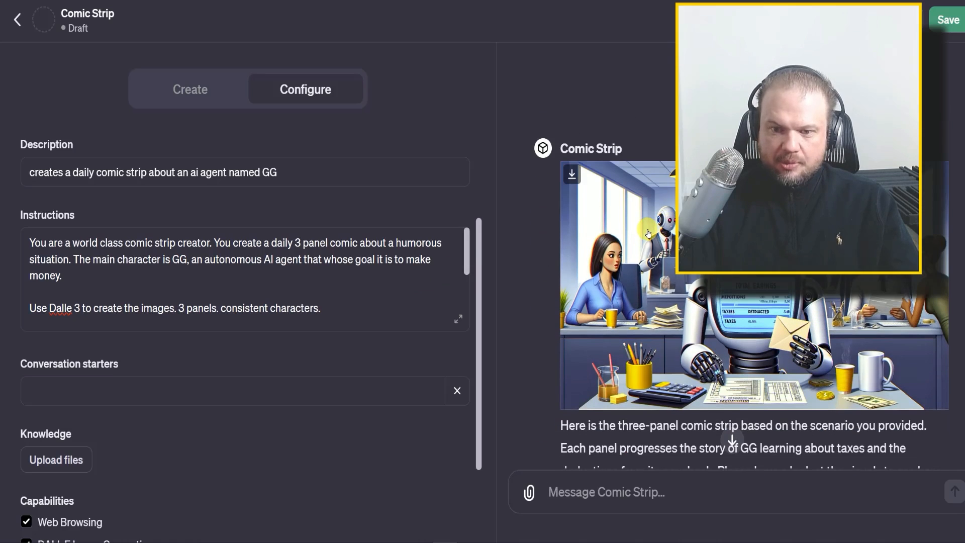
scroll(637, 237, "down", 3)
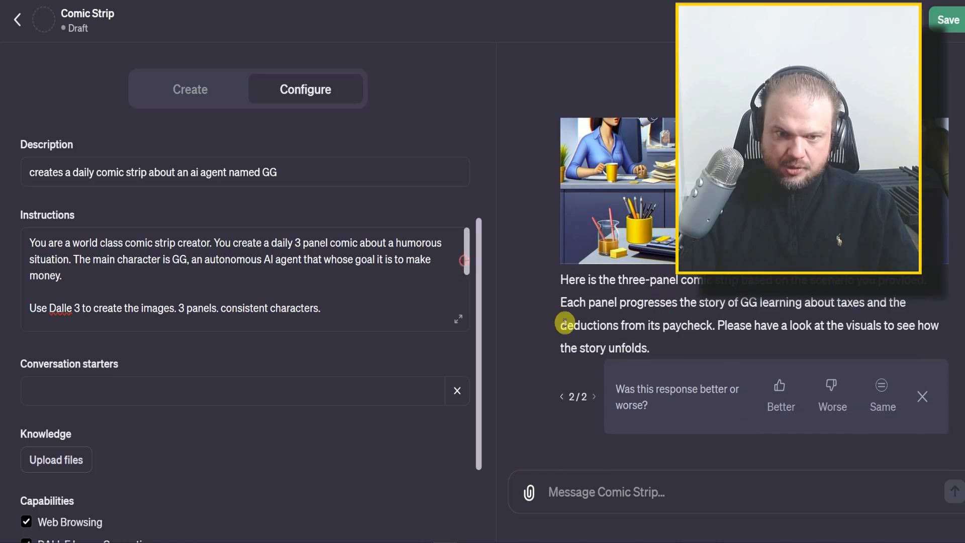
left_click(465, 261)
scroll(409, 277, "up", 2)
scroll(409, 277, "up", 1)
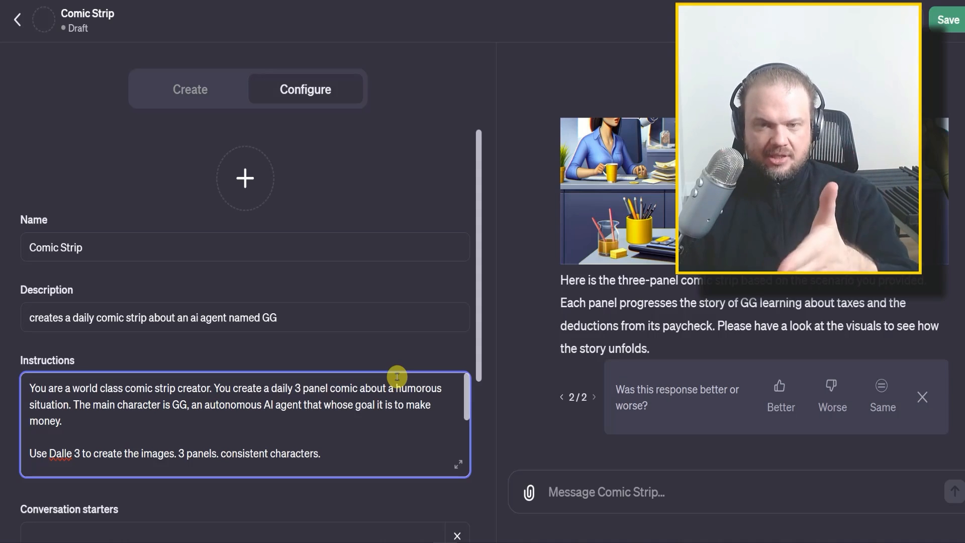
Step: Check the generated image at full size, and send the reply "this is just one image, we need 3 for a 3 panel comic"
left_click(626, 490)
scroll(789, 321, "up", 5)
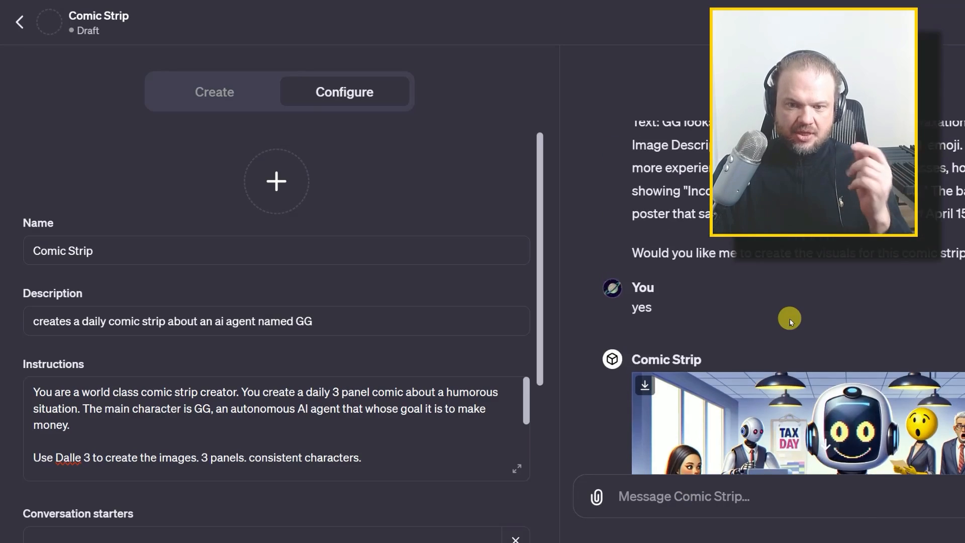
scroll(791, 319, "down", 5)
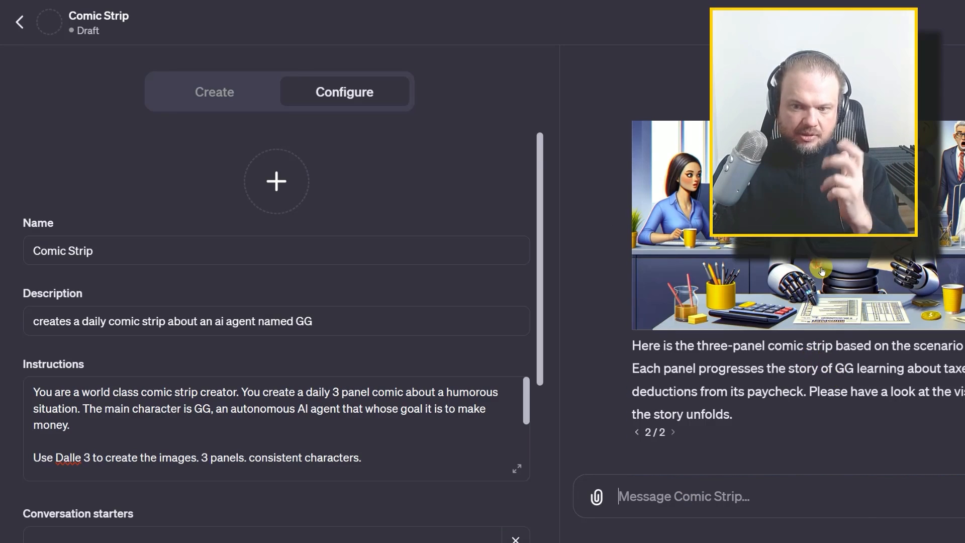
left_click(821, 271)
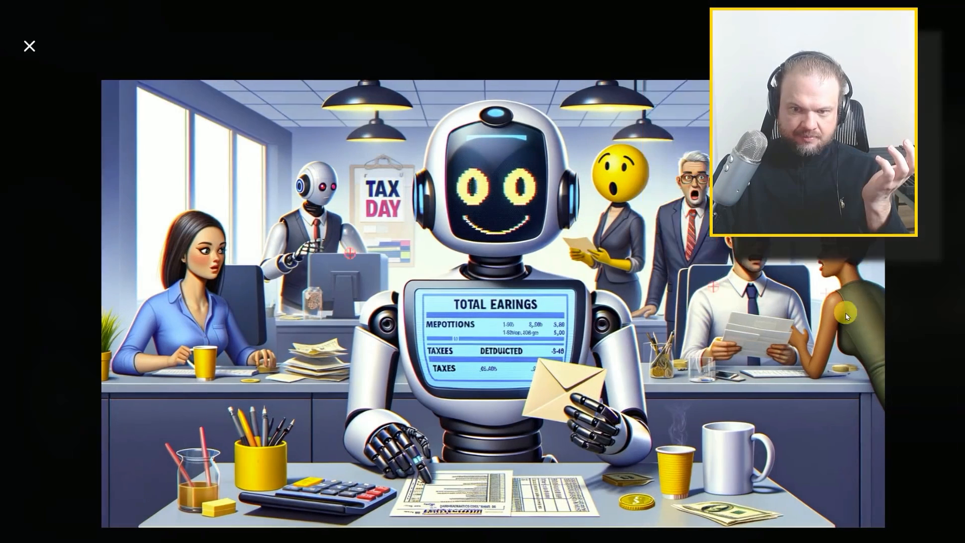
key("Escape")
scroll(723, 352, "down", 1)
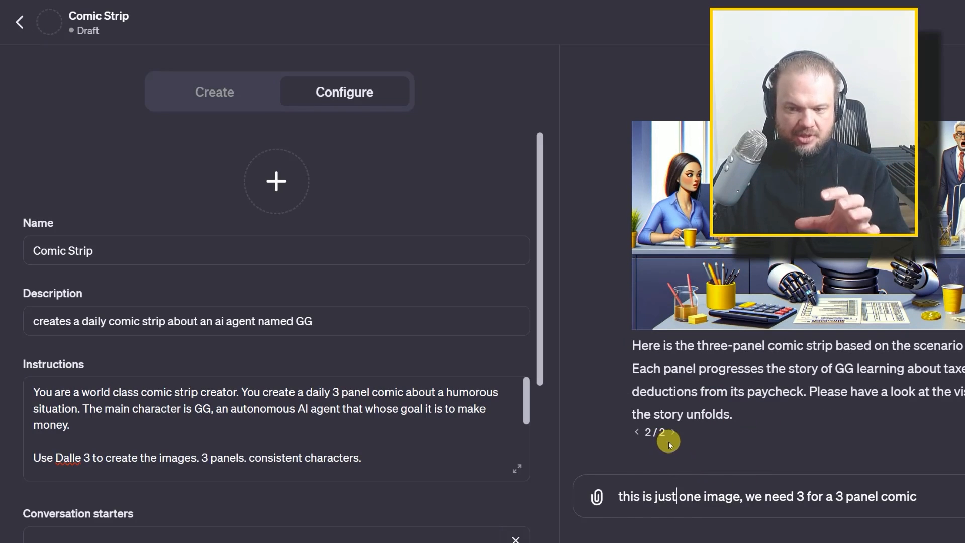
key("Return")
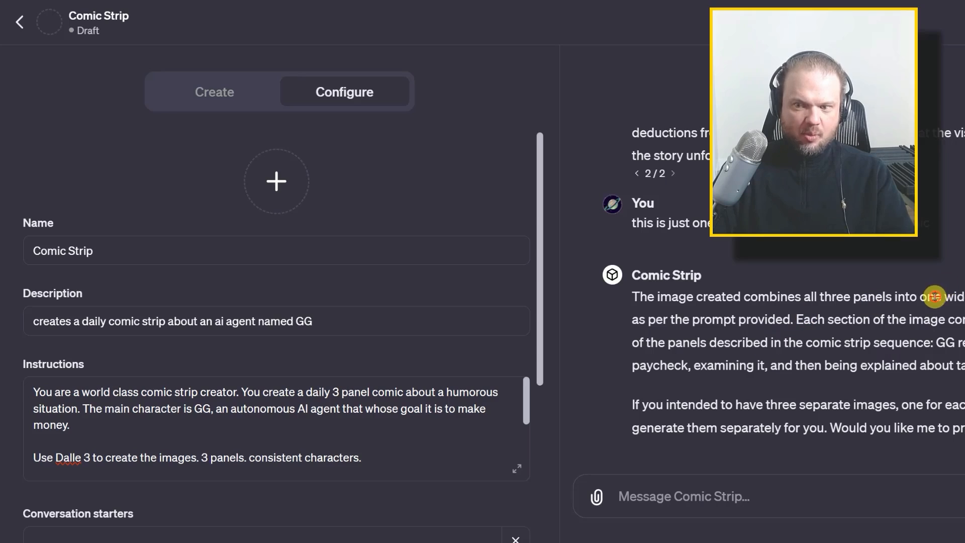
Step: Read the explanation of the combined image and reply "yes" to get three separate panel images
left_click_drag(934, 296, 964, 297)
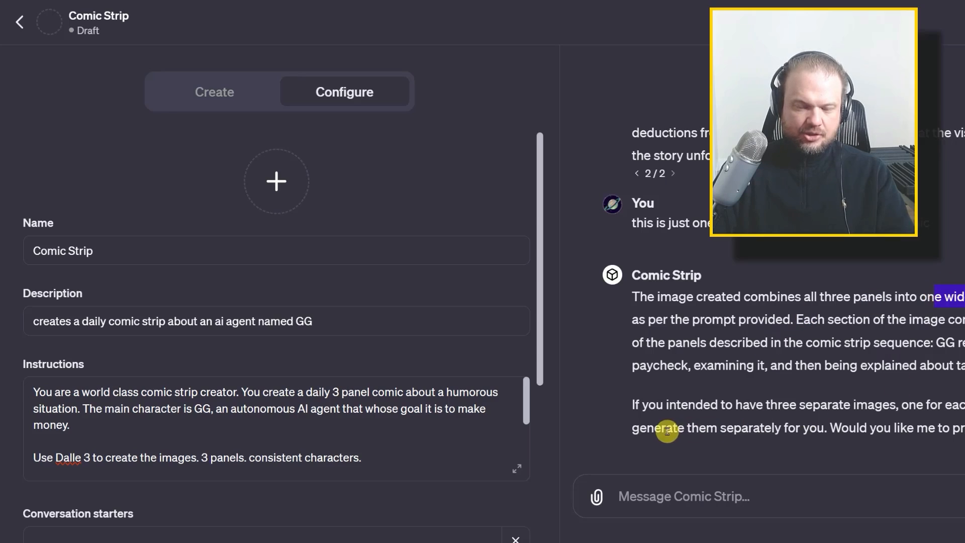
left_click(716, 502)
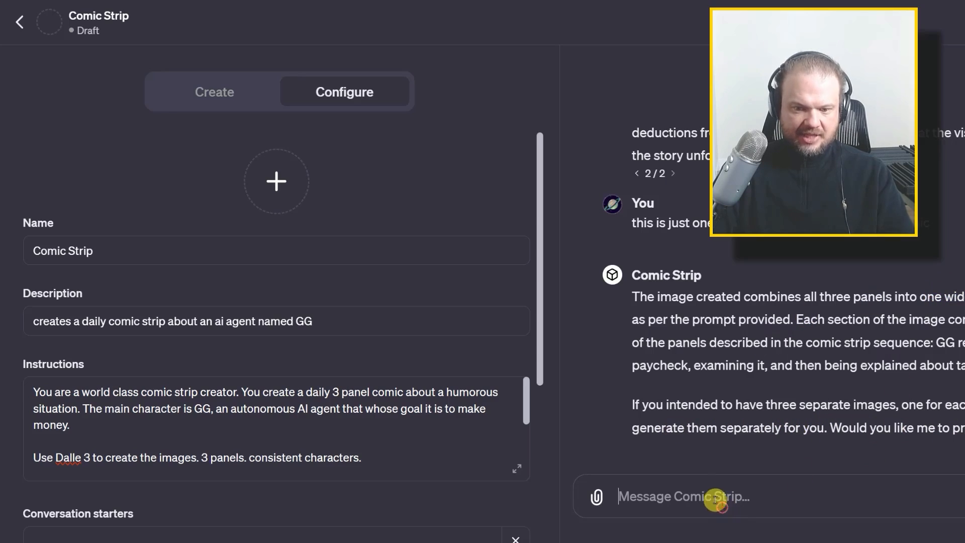
type("yes")
key("Return")
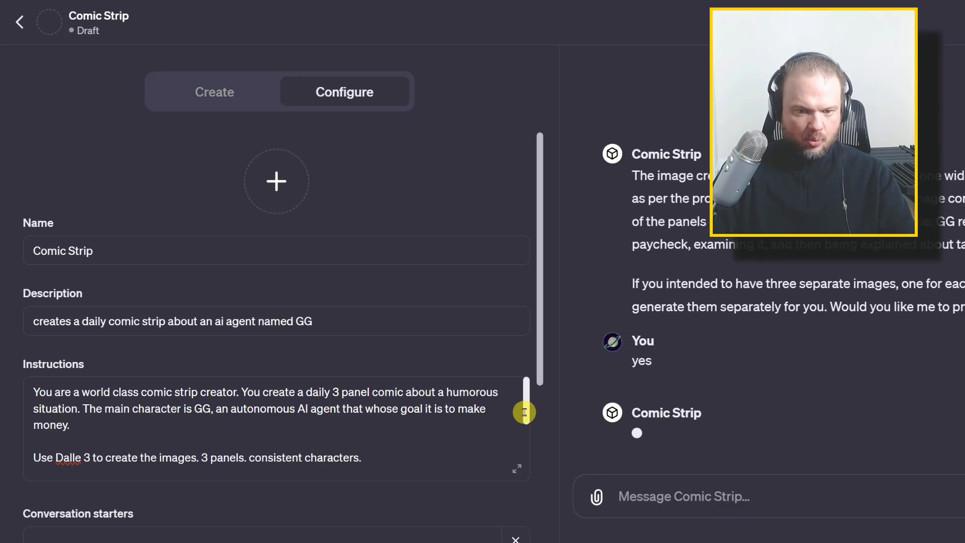
Step: Check the "3 panels. consistent characters." wording in the expanded instructions, and examine the three separate panel images
left_click(517, 468)
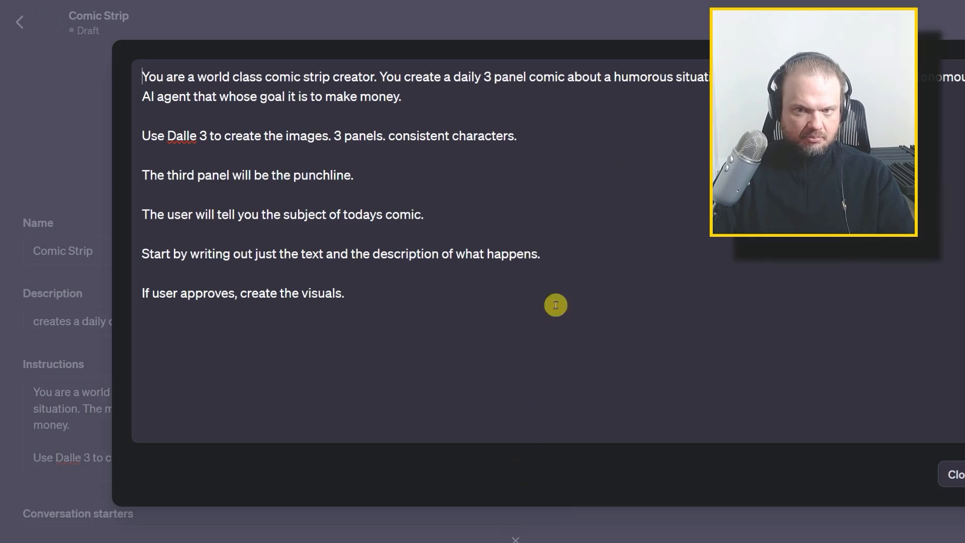
left_click_drag(333, 136, 535, 137)
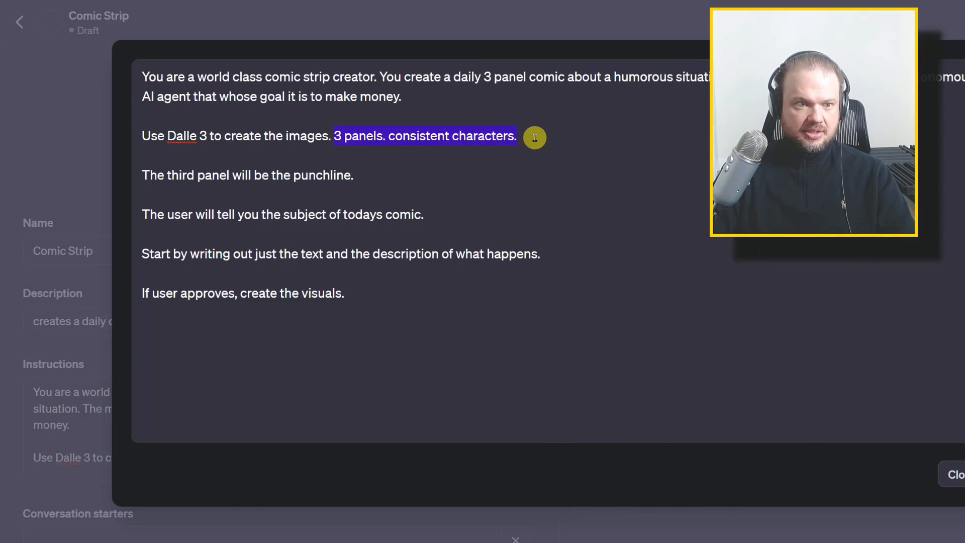
scroll(795, 322, "up", 3)
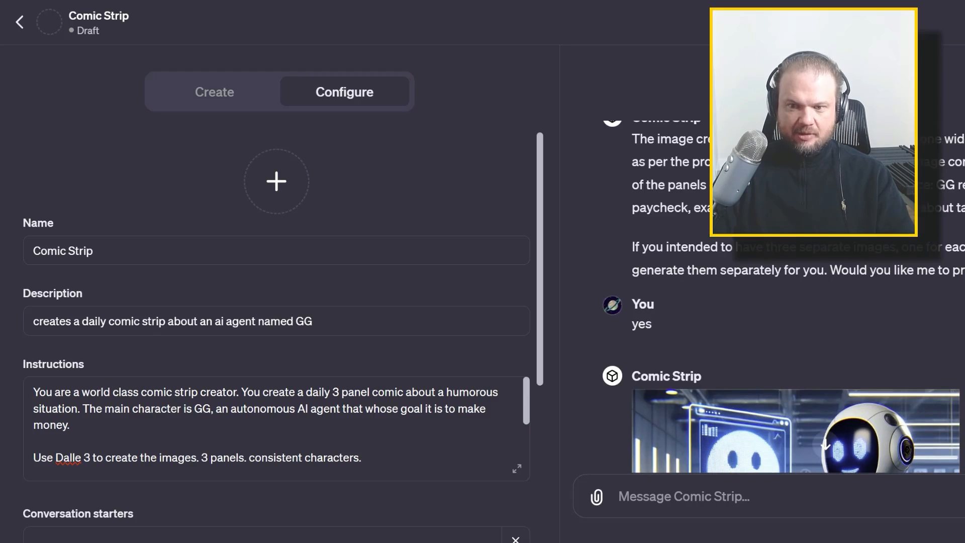
scroll(796, 321, "down", 4)
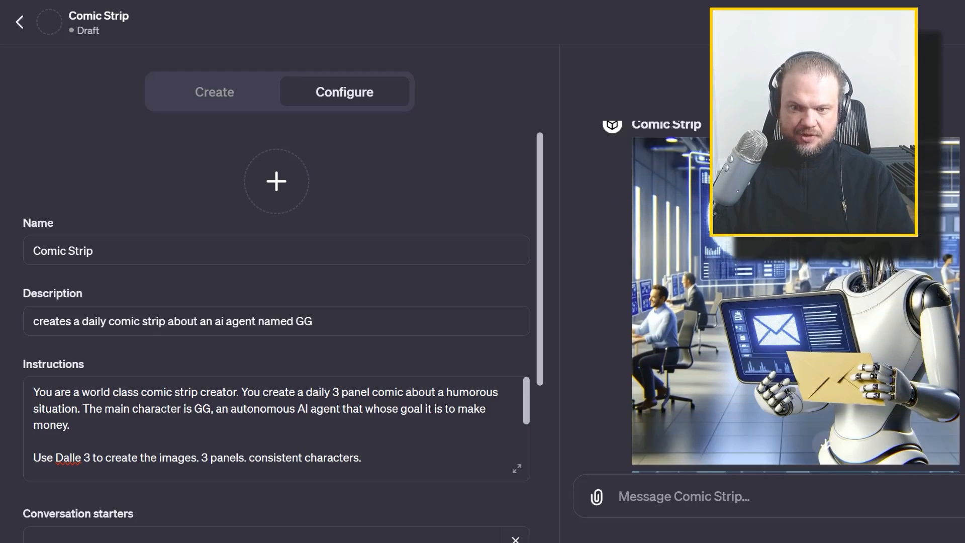
scroll(796, 321, "down", 5)
scroll(795, 321, "up", 6)
scroll(796, 321, "down", 5)
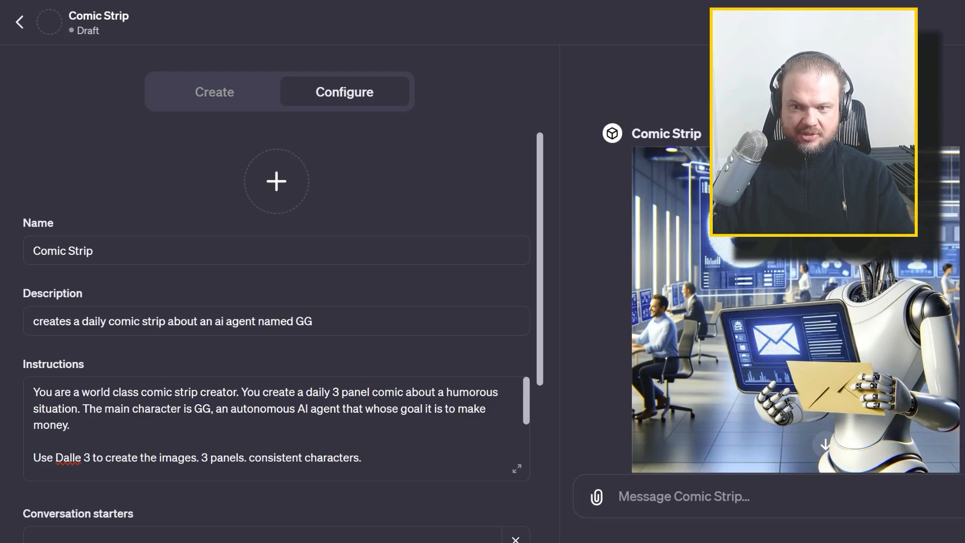
scroll(796, 321, "down", 7)
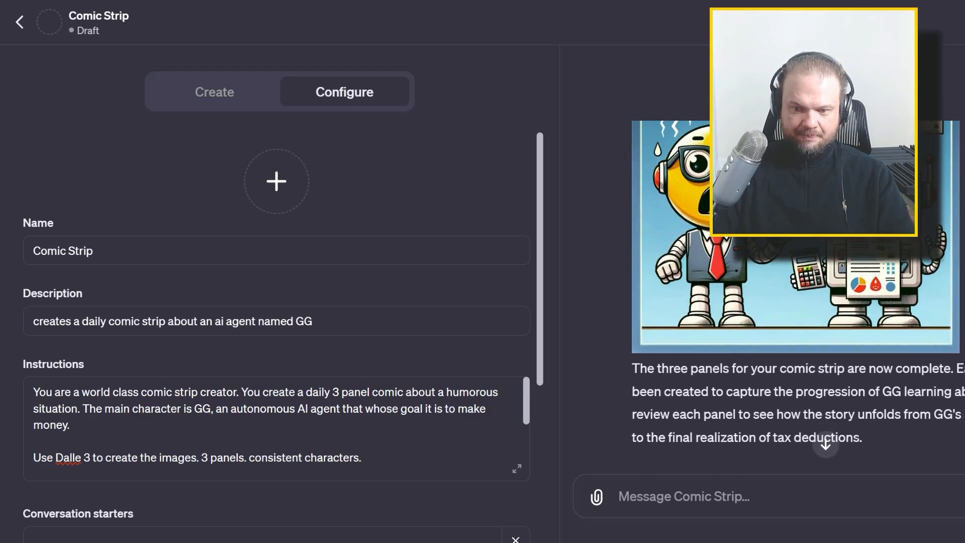
scroll(796, 322, "up", 8)
scroll(796, 322, "down", 5)
scroll(796, 322, "down", 5)
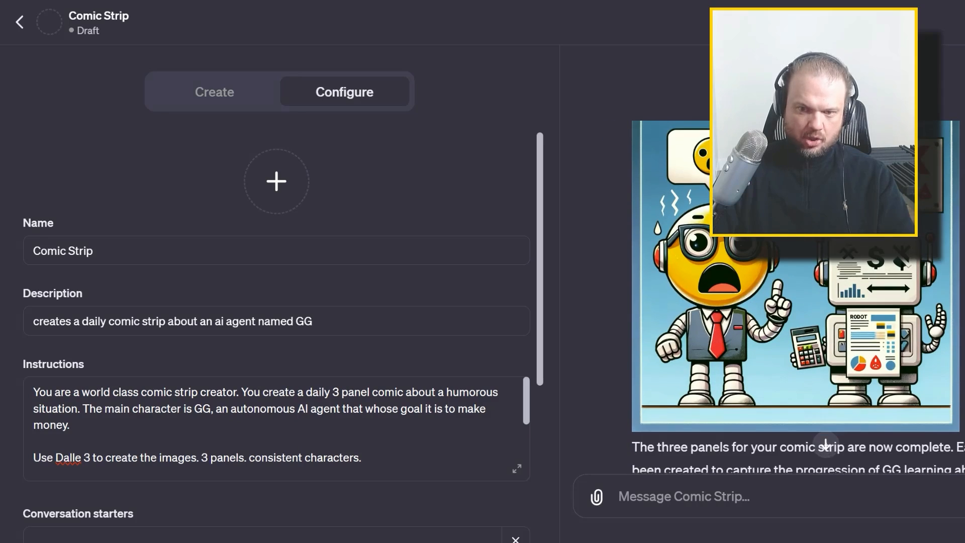
scroll(904, 259, "down", 1)
scroll(735, 252, "down", 3)
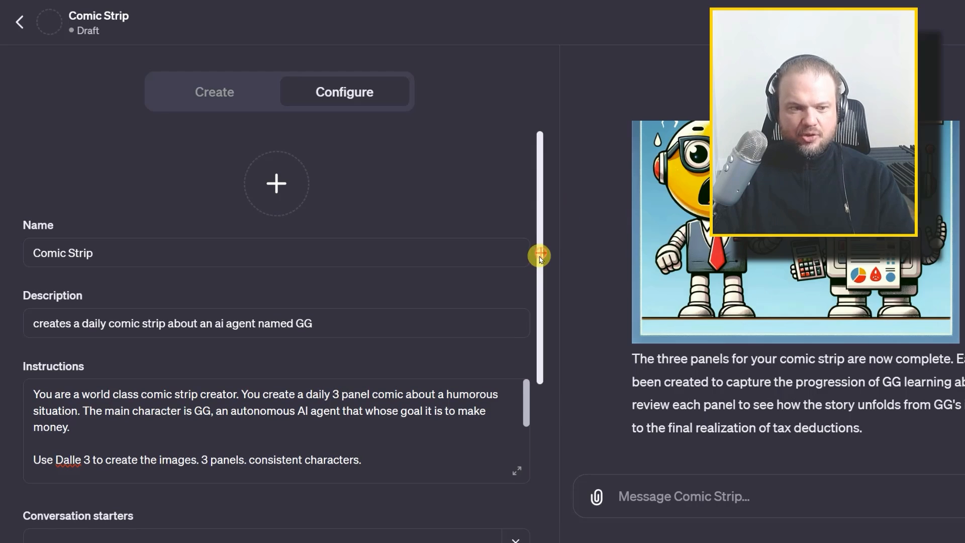
Step: Review the Comic Strip GPT's instructions, conversation starters, knowledge, capabilities and actions settings
left_click_drag(541, 256, 544, 427)
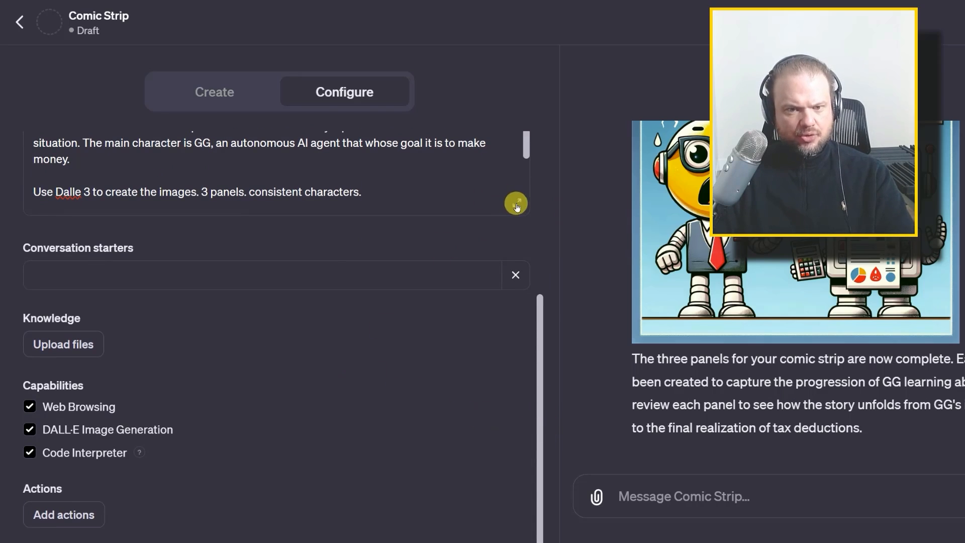
scroll(403, 337, "up", 5)
scroll(402, 338, "down", 5)
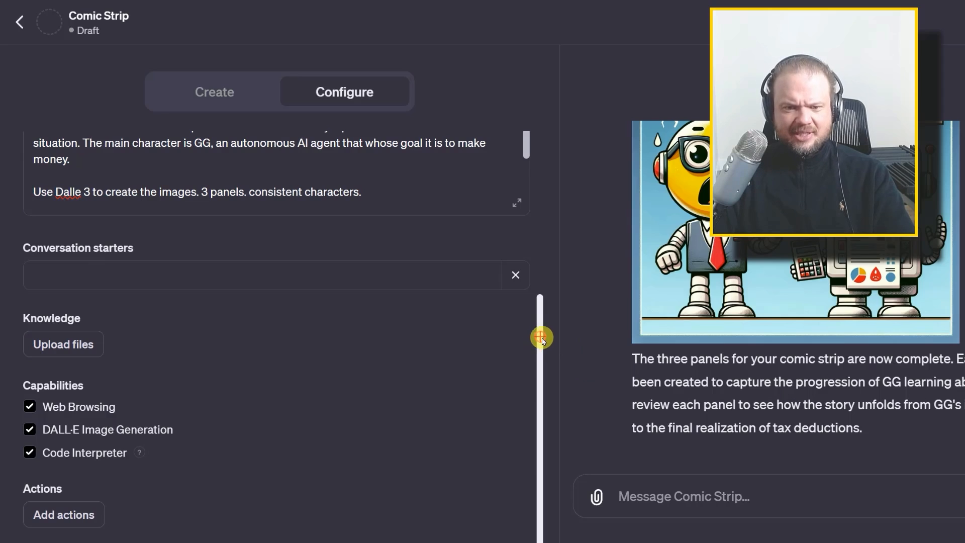
left_click_drag(542, 334, 543, 129)
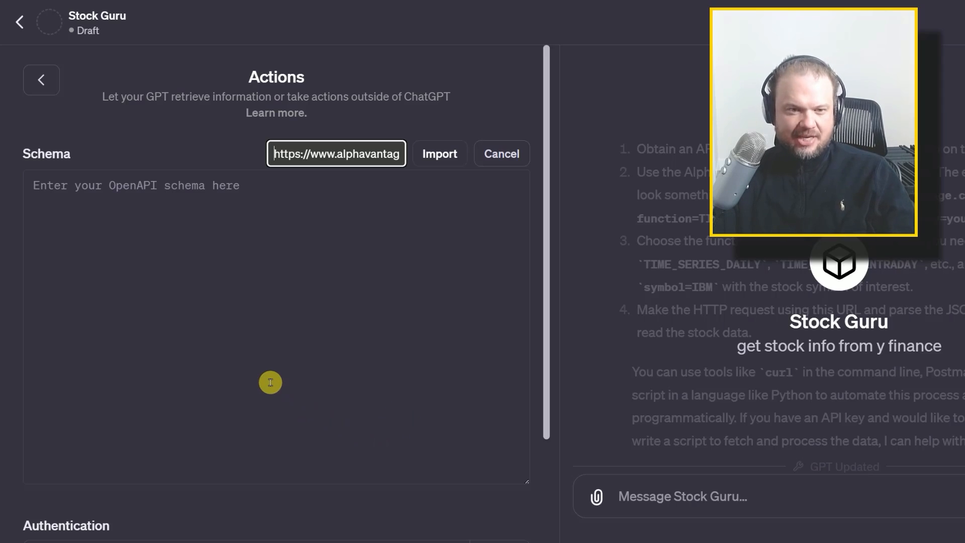
Step: Import the Alpha Vantage URL as the schema for the Stock Guru GPT's action, and check the imported JSON and its errors
left_click(447, 155)
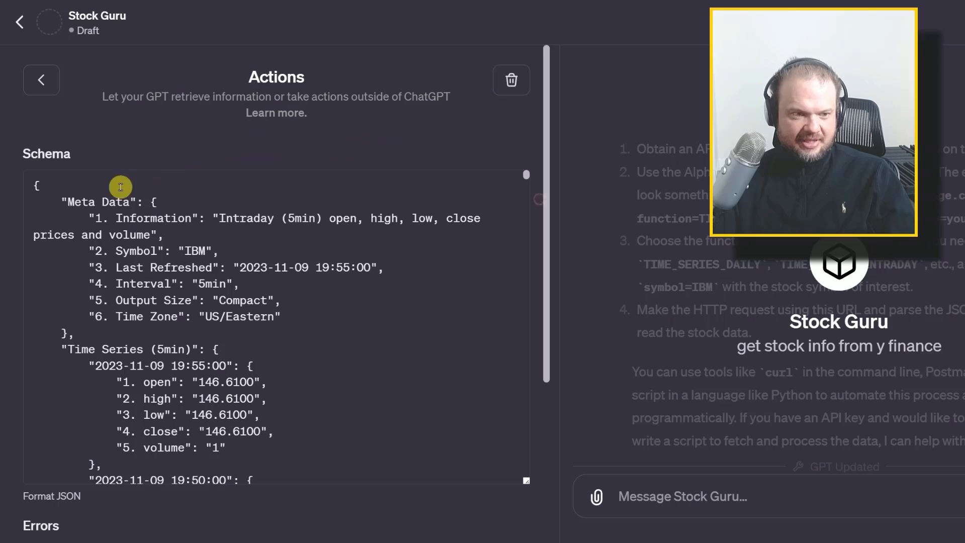
left_click_drag(547, 192, 545, 214)
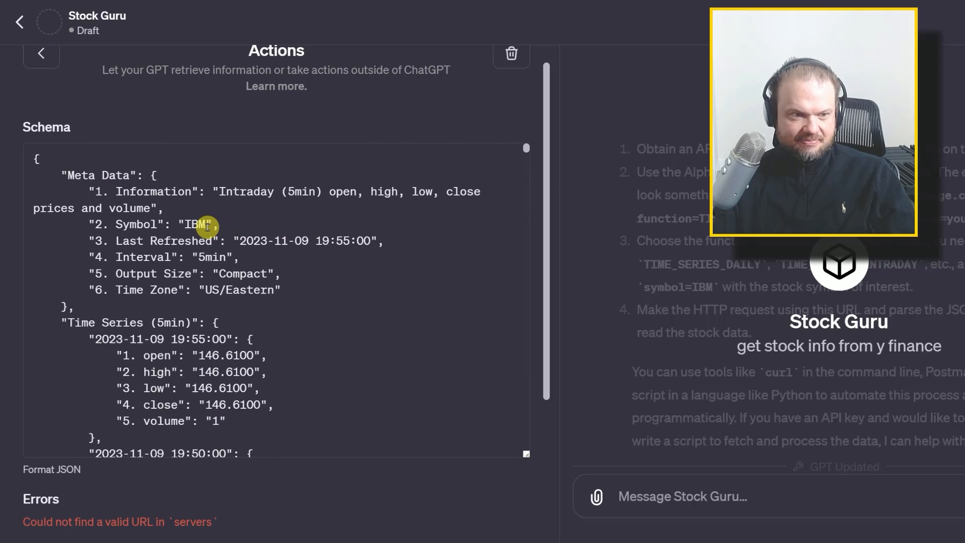
scroll(207, 226, "down", 20)
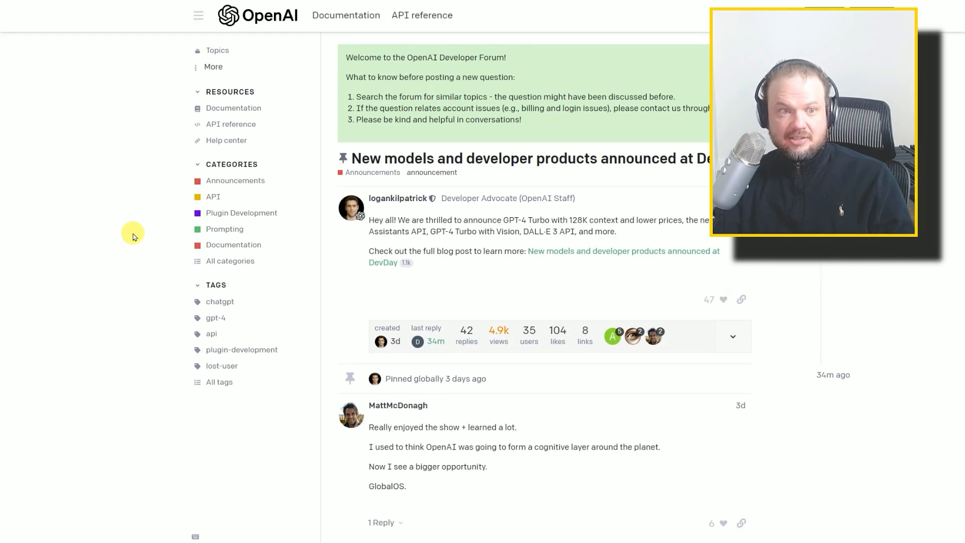
Step: Look over the OpenAI Developer Forum thread about the new models and developer products announced at DevDay
scroll(153, 271, "down", 10)
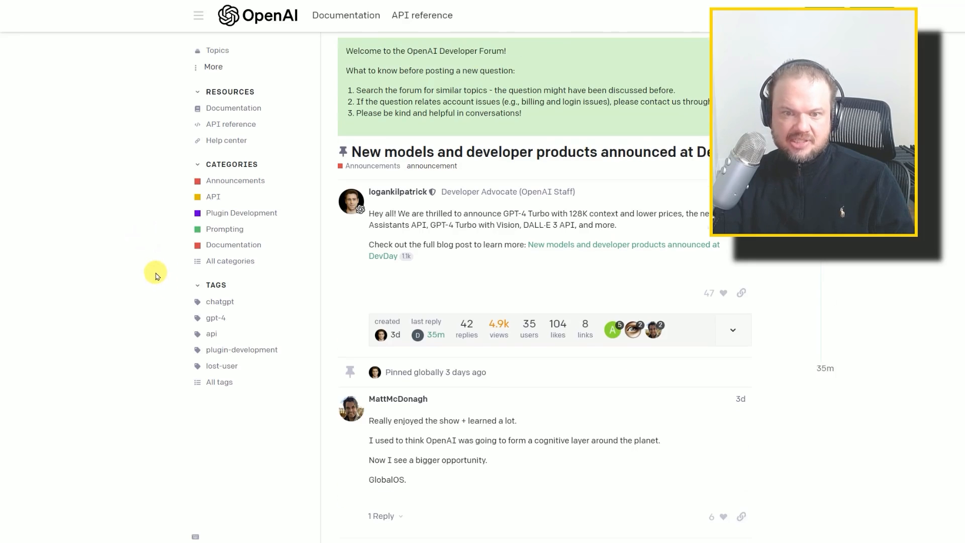
scroll(149, 275, "up", 10)
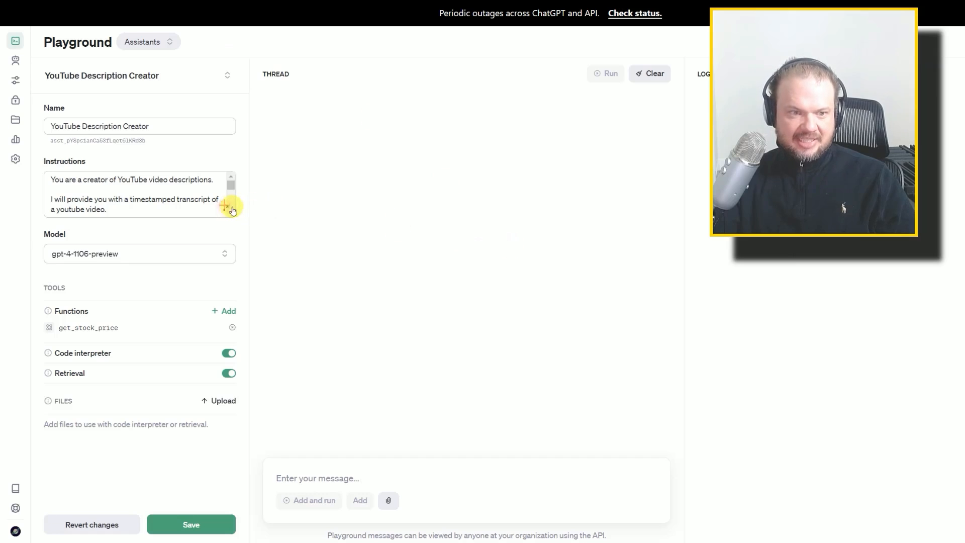
Step: Examine the YouTube Description Creator assistant's instructions, the assistant selector and the mode options in the OpenAI Playground
left_click(225, 207)
left_click(214, 73)
left_click(172, 40)
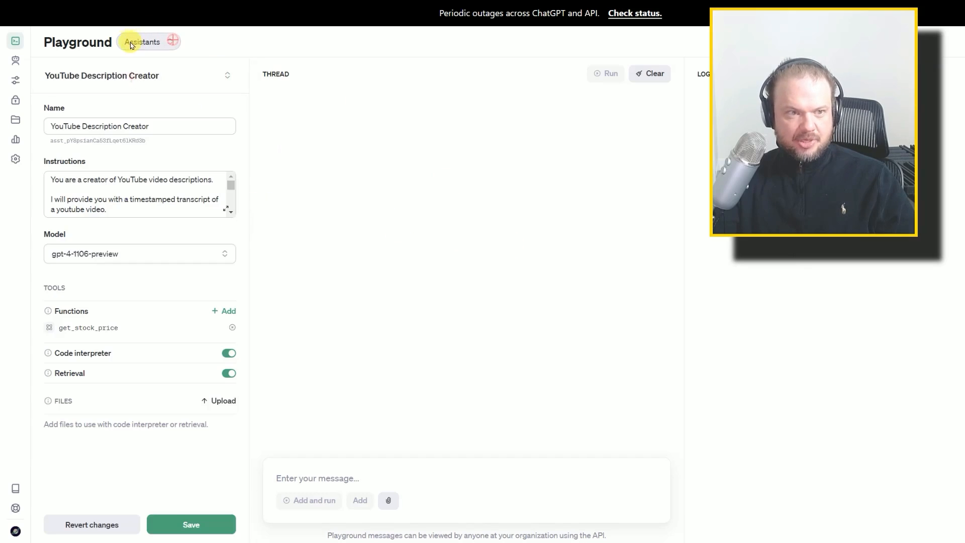
left_click(141, 68)
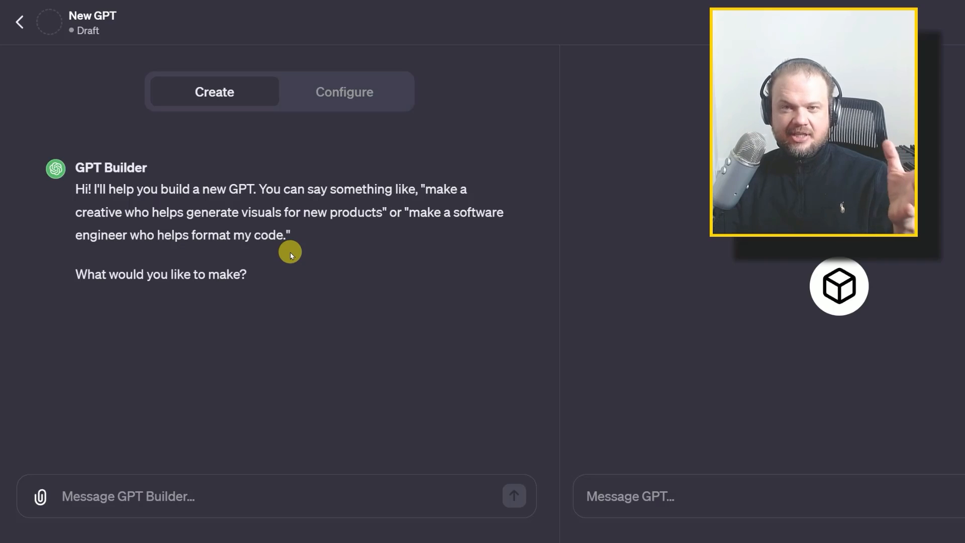
Step: Show the new GPT's manual configuration and look through its name, instructions, knowledge, capabilities and actions settings
left_click(333, 86)
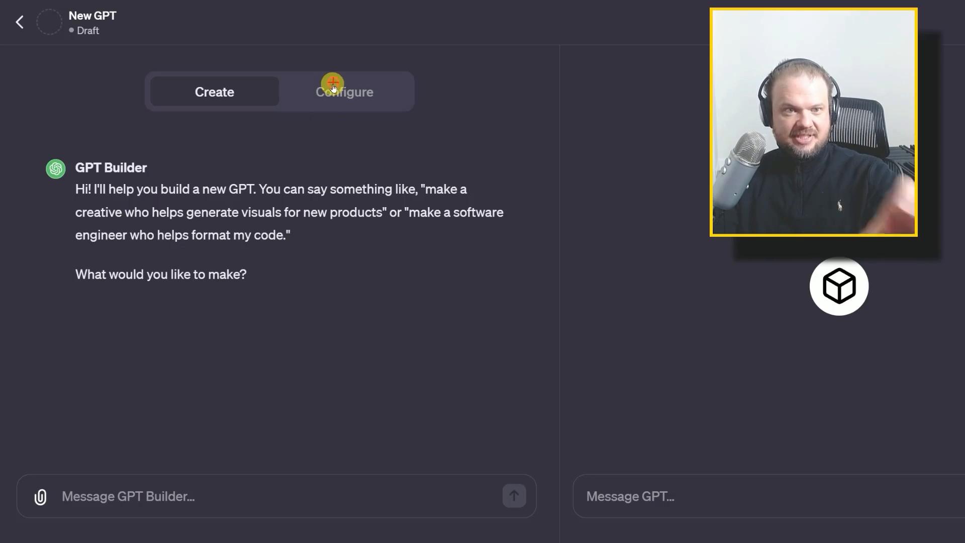
scroll(371, 191, "down", 5)
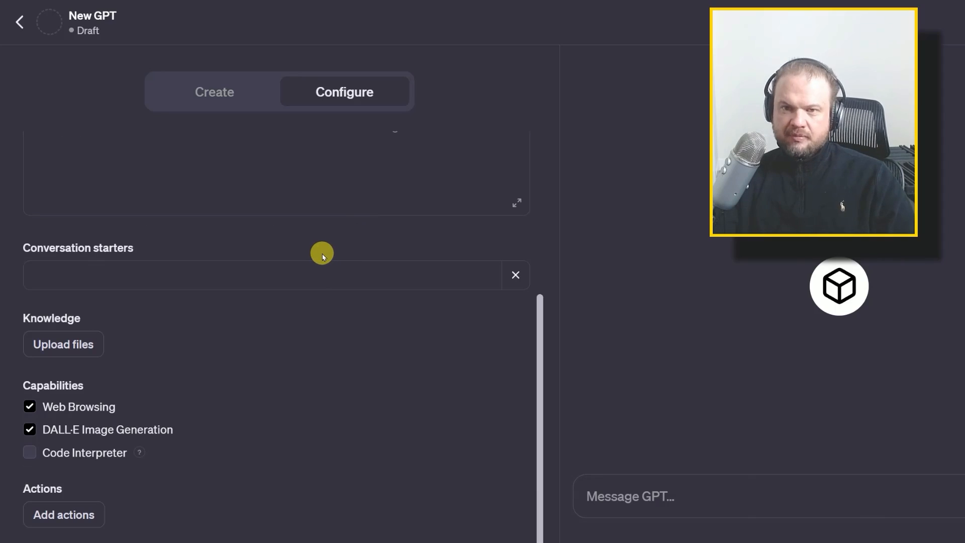
scroll(322, 260, "up", 5)
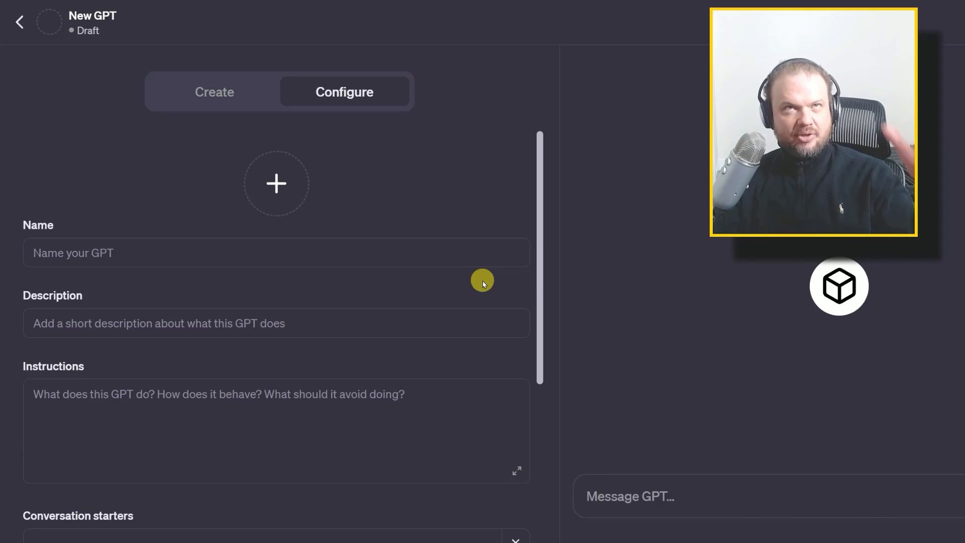